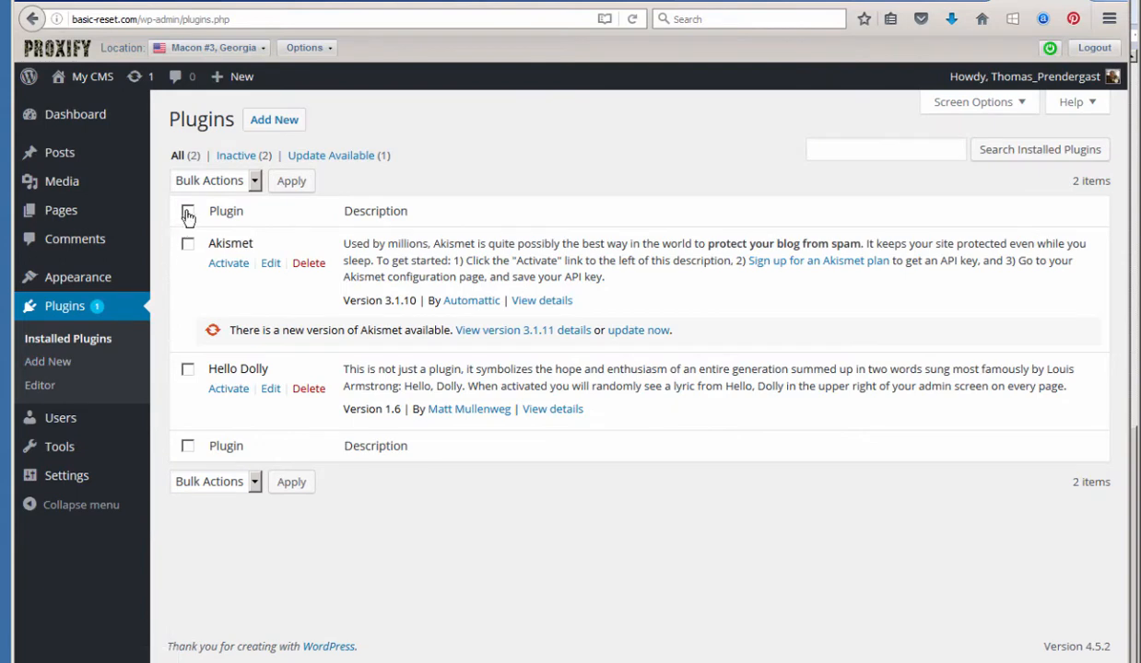
# Delete both installed plugins, Akismet and Hello Dolly, with one bulk action
pyautogui.click(187, 211)
pyautogui.click(221, 180)
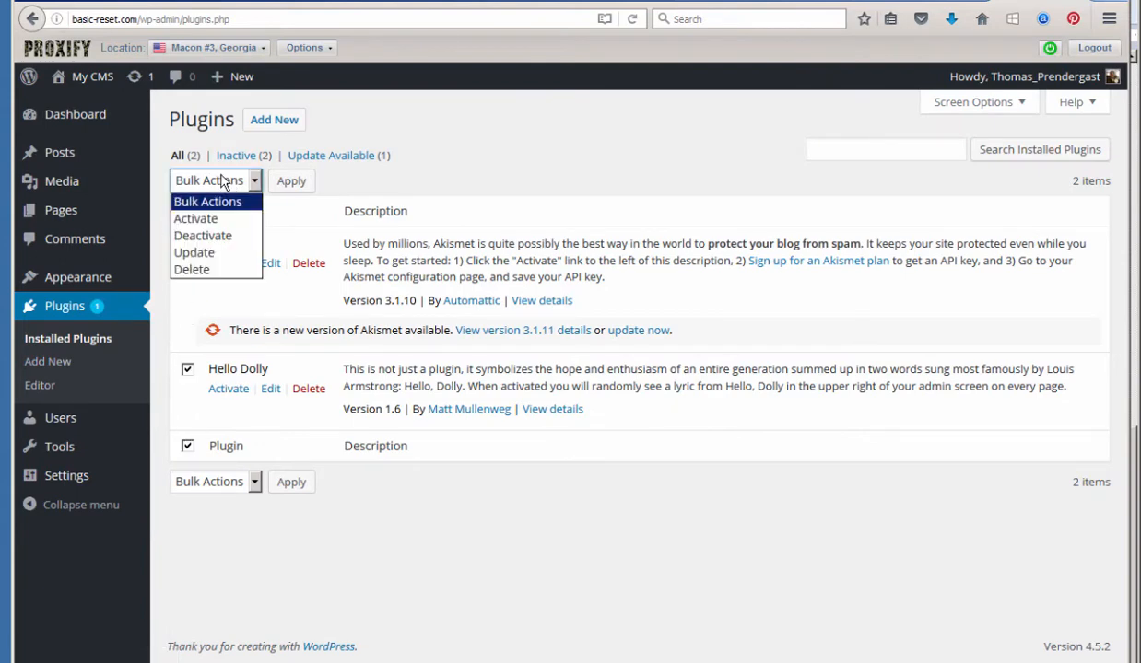
pyautogui.click(216, 267)
pyautogui.click(289, 181)
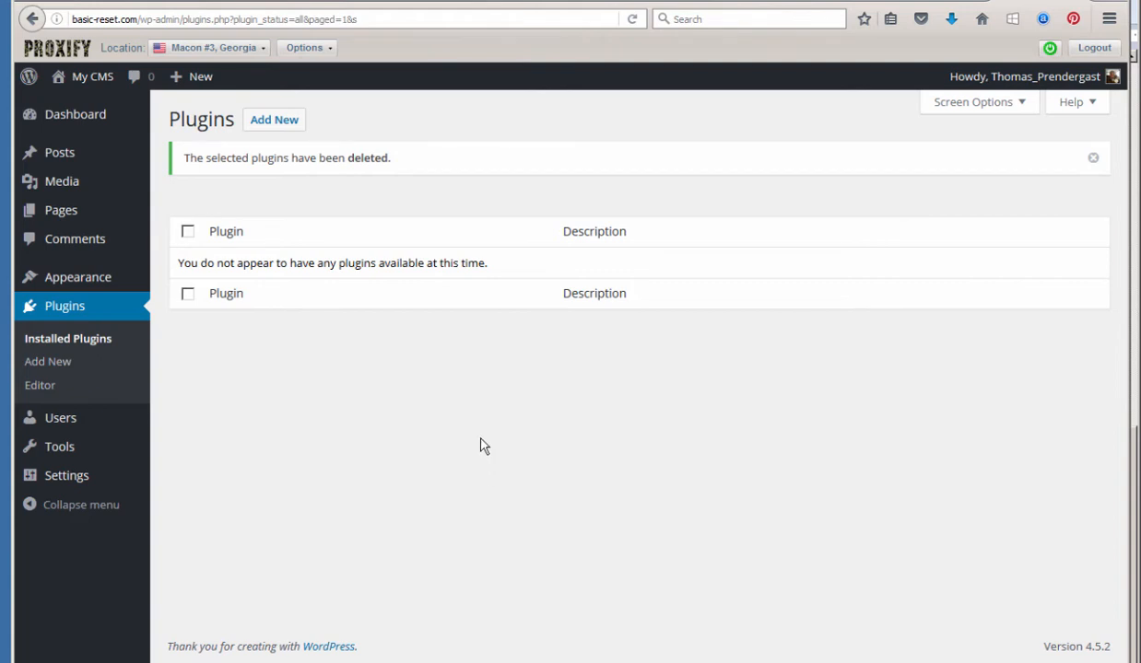
# Find the NextScripts: Social Networks Auto-Poster plugin in the plugin directory, then install and activate it
pyautogui.click(280, 126)
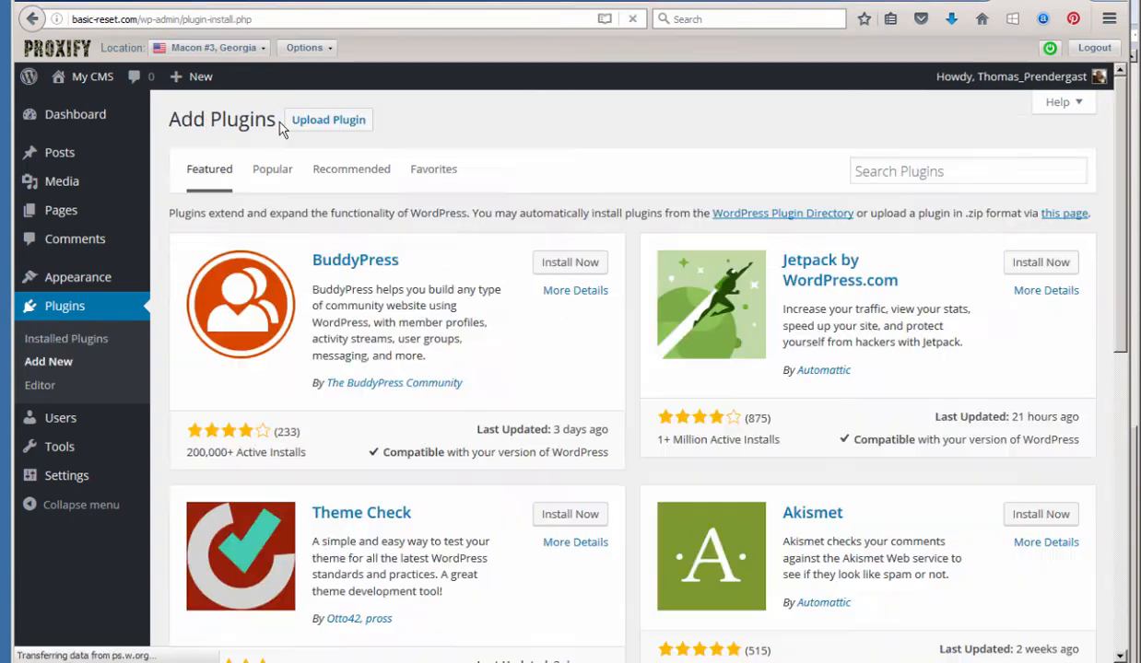
pyautogui.click(939, 172)
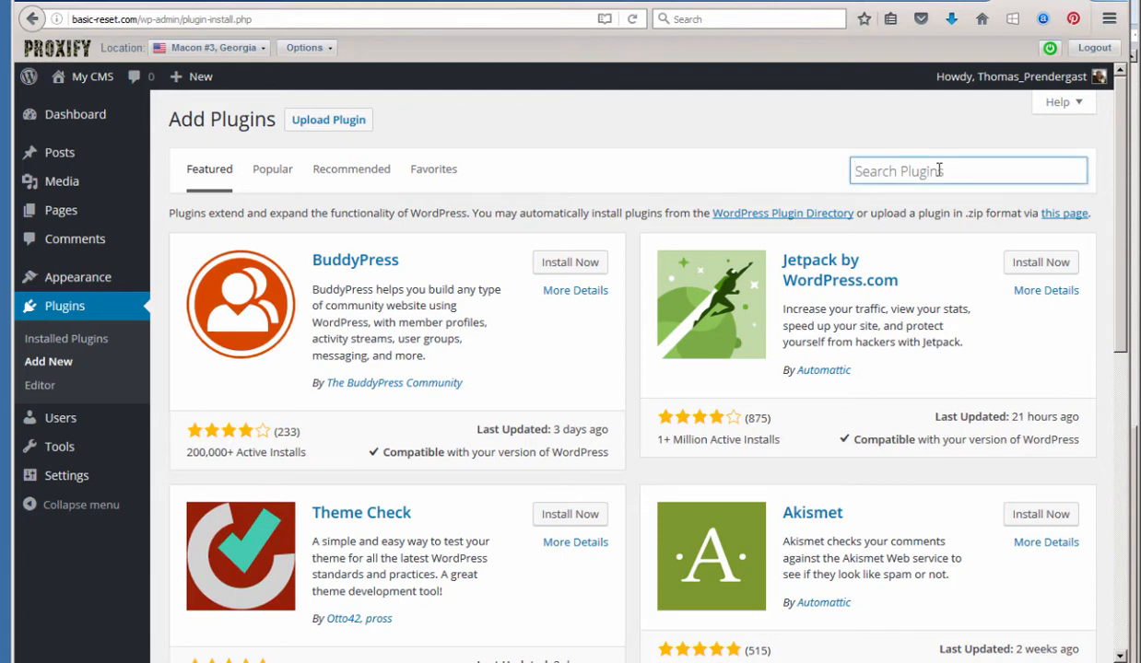
pyautogui.write('nextscripts')
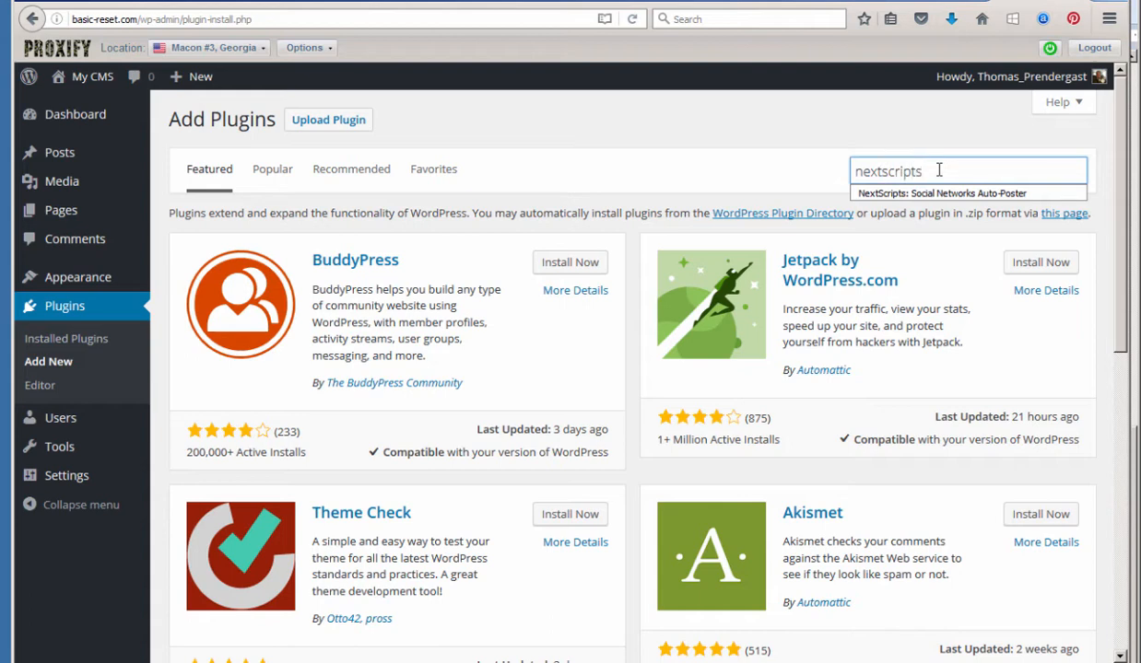
pyautogui.click(949, 193)
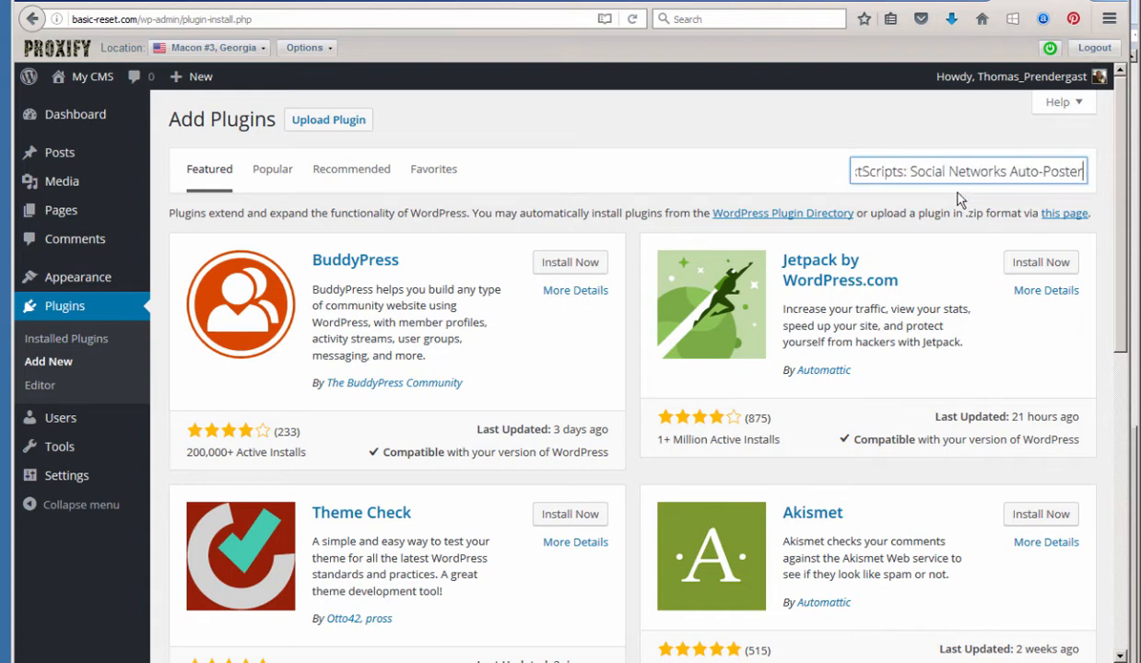
pyautogui.press('Return')
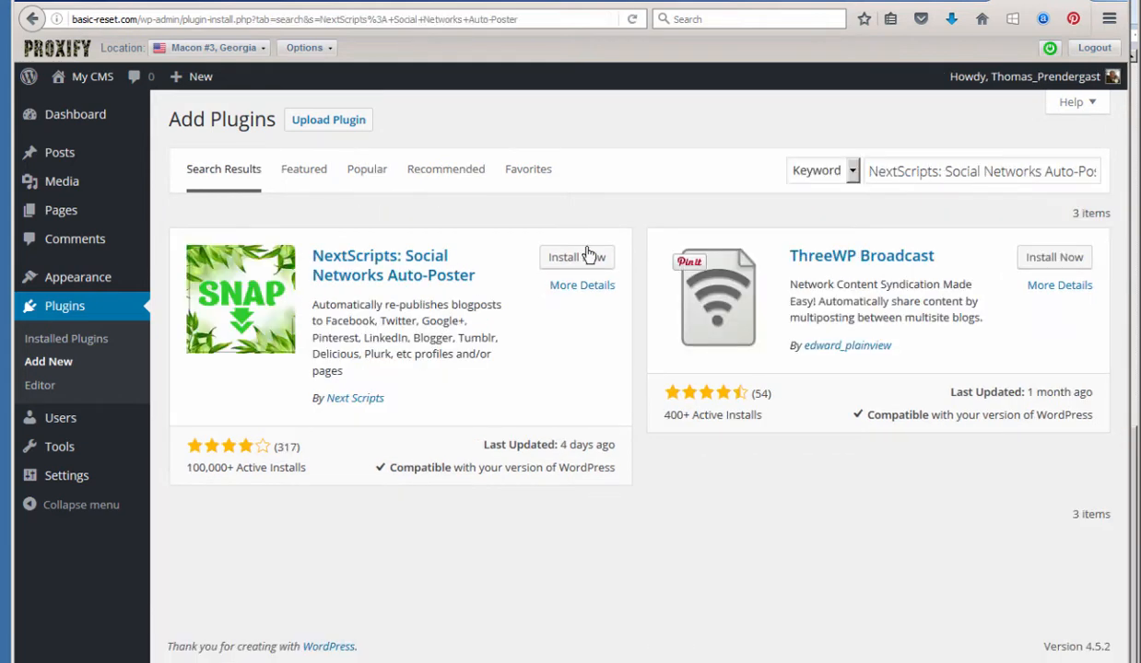
pyautogui.click(583, 260)
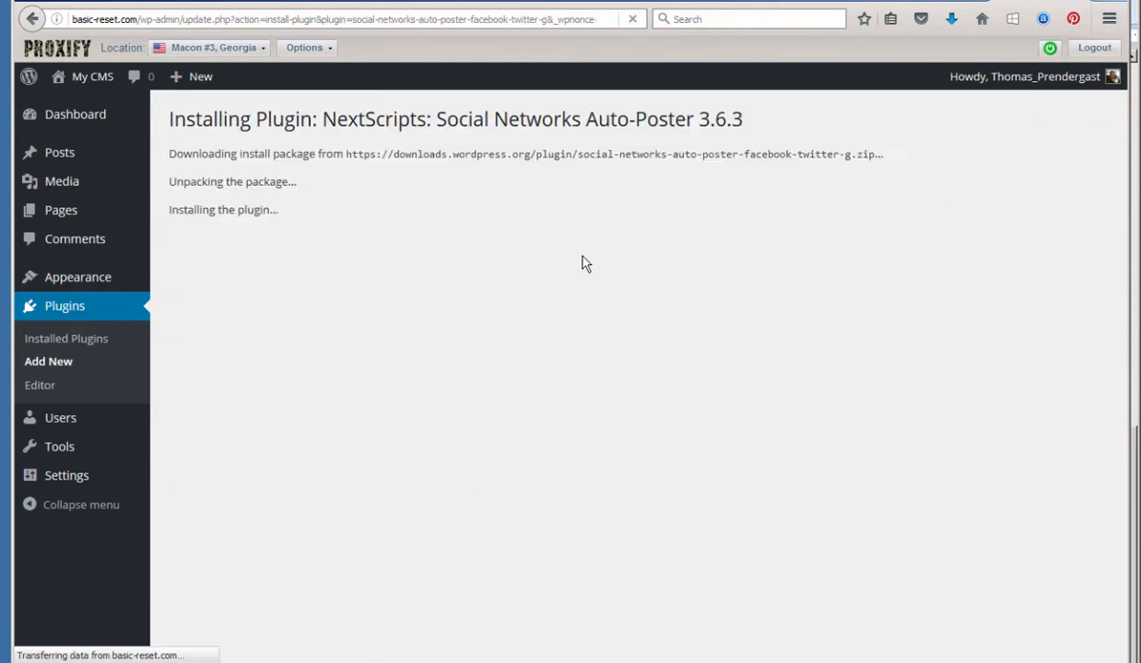
pyautogui.click(229, 267)
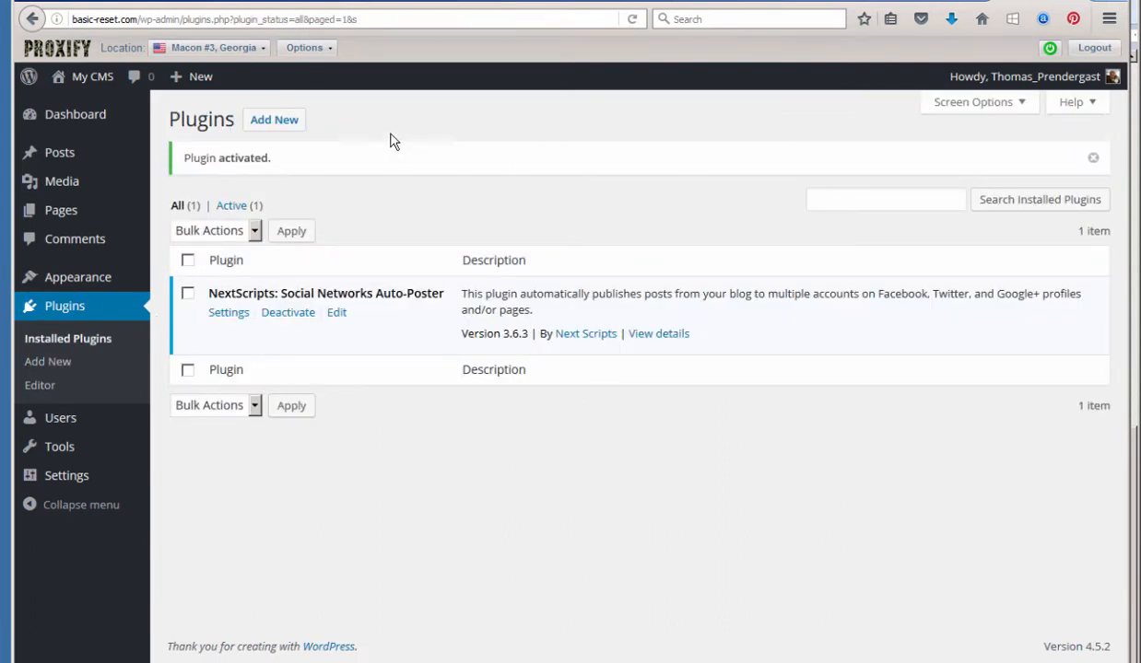
# Search the plugin directory for Delete Pending Comments, then install and activate the plugin of that name
pyautogui.click(278, 123)
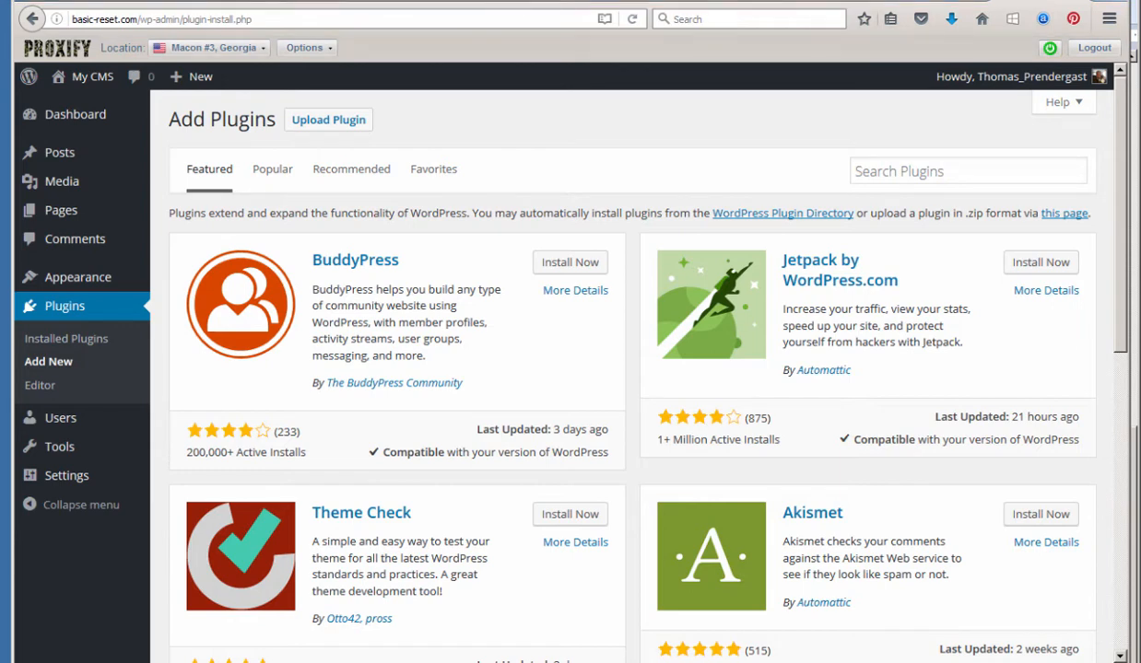
pyautogui.click(876, 171)
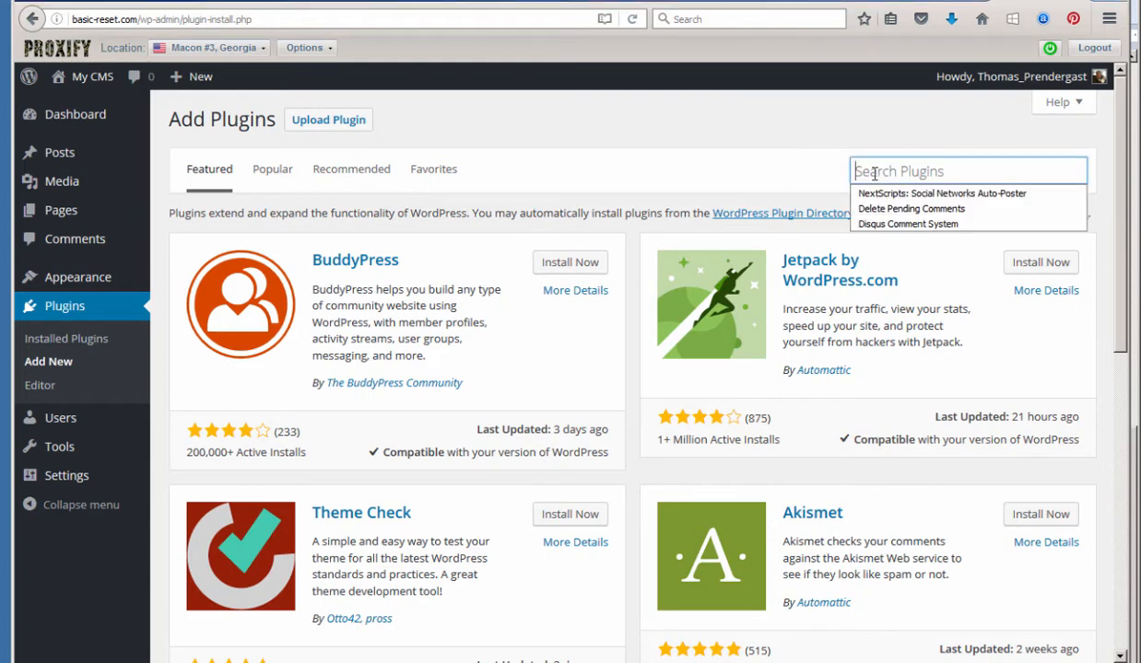
pyautogui.click(944, 210)
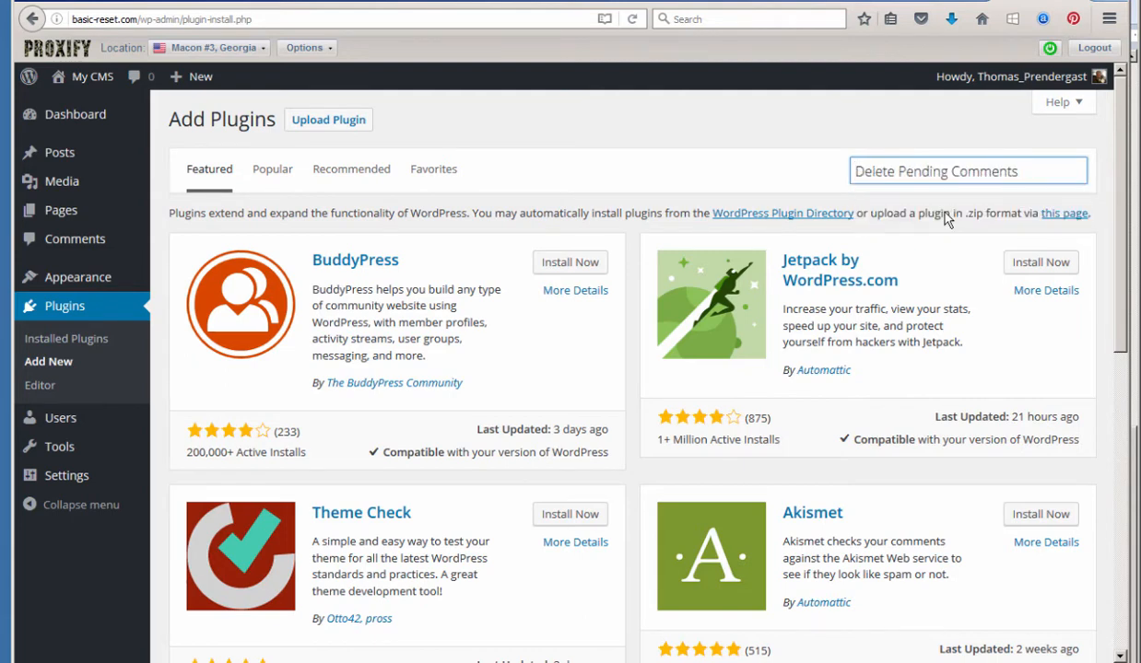
pyautogui.press('Return')
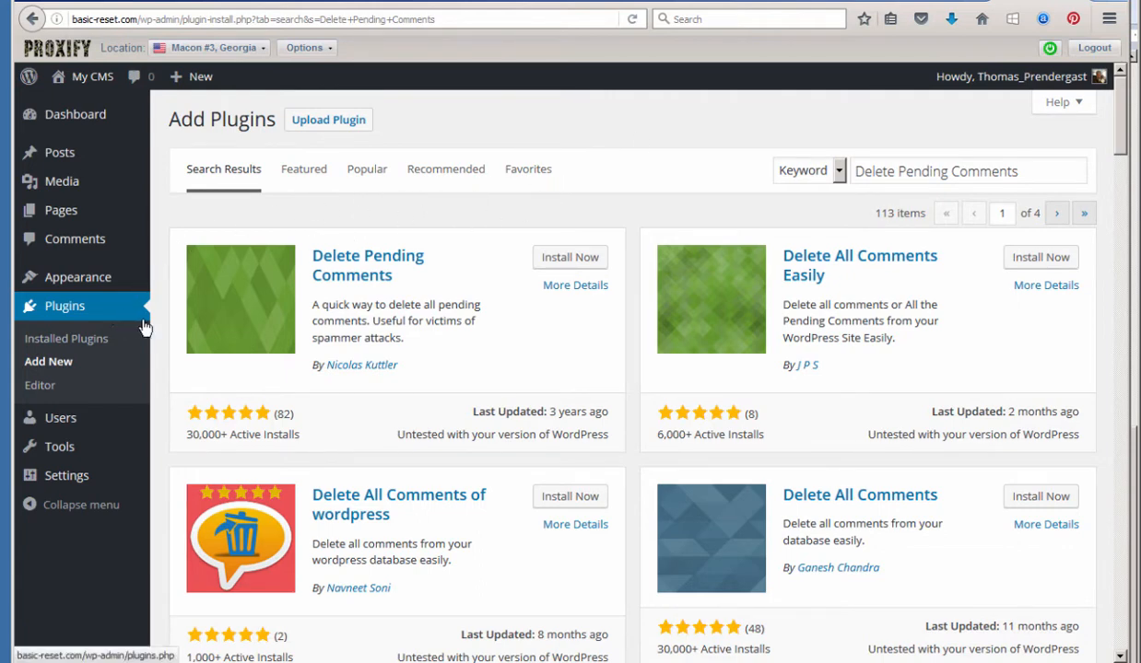
pyautogui.click(578, 261)
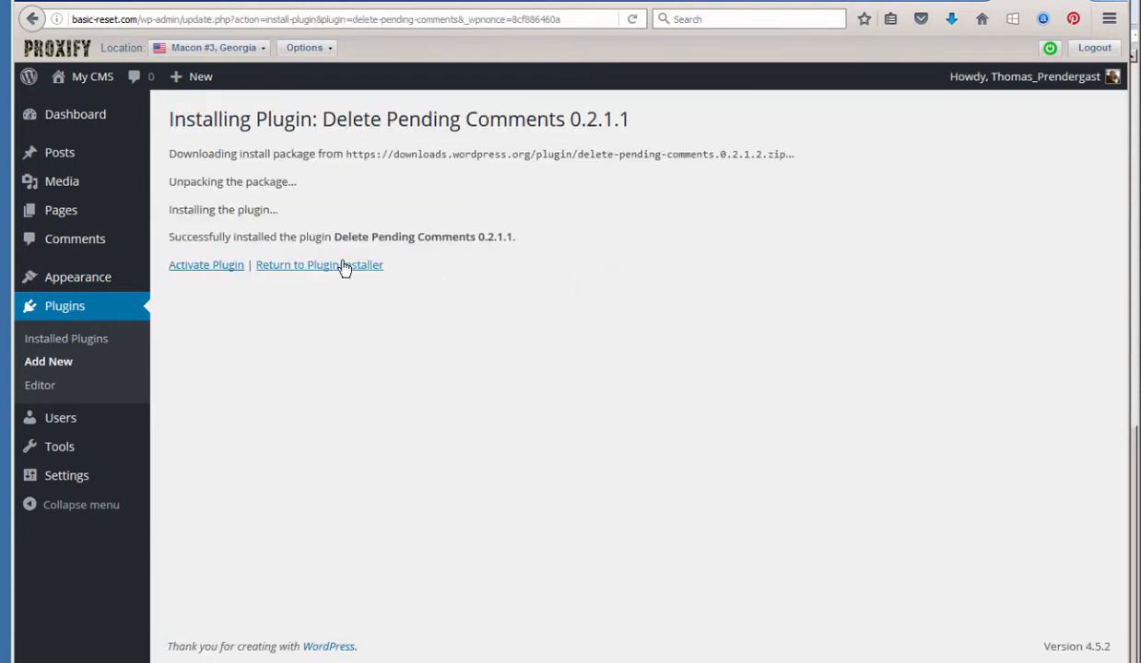
pyautogui.click(197, 267)
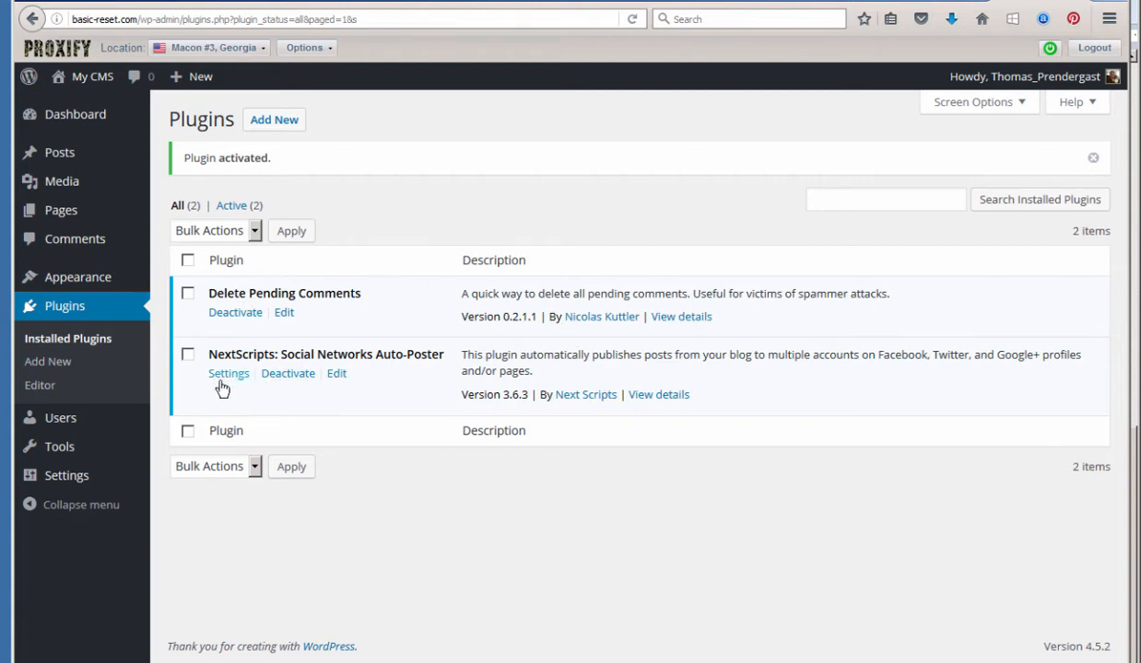
# Upload marketing-markethivewordpressplugin(1).zip from the Downloads folder as a new plugin and activate it
pyautogui.click(265, 123)
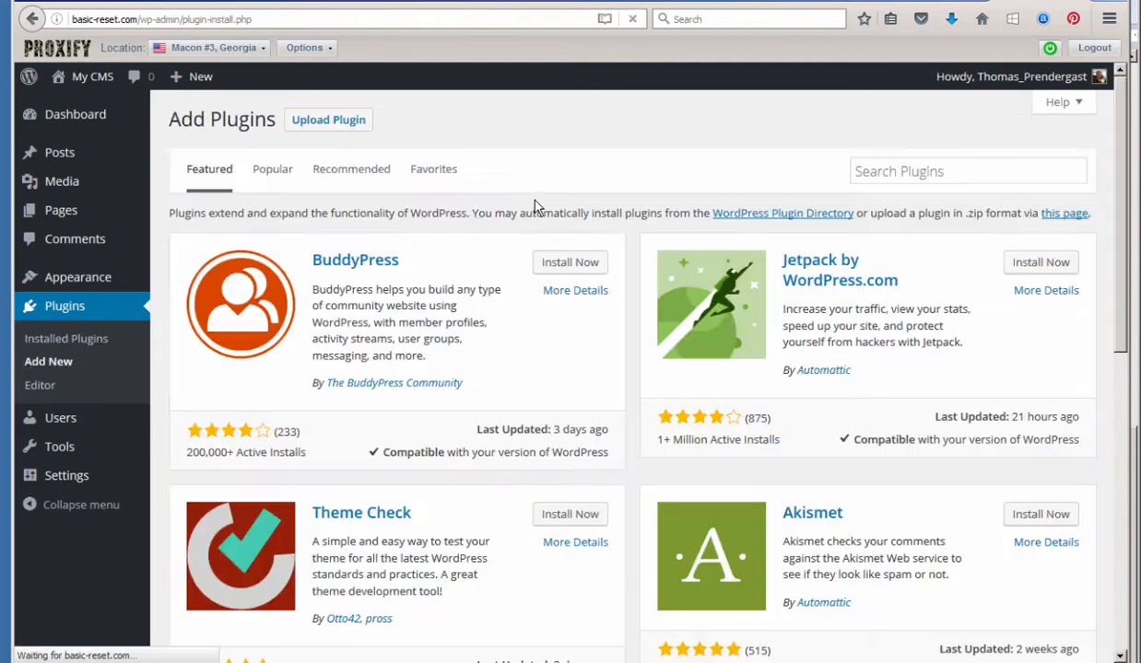
pyautogui.click(362, 120)
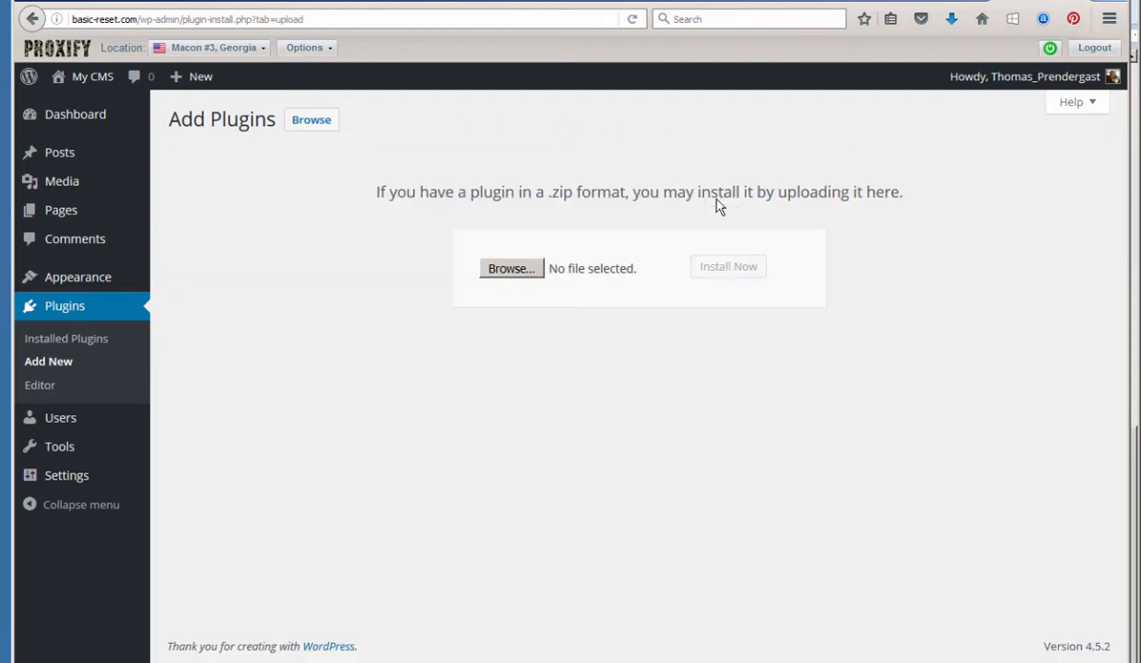
pyautogui.click(528, 267)
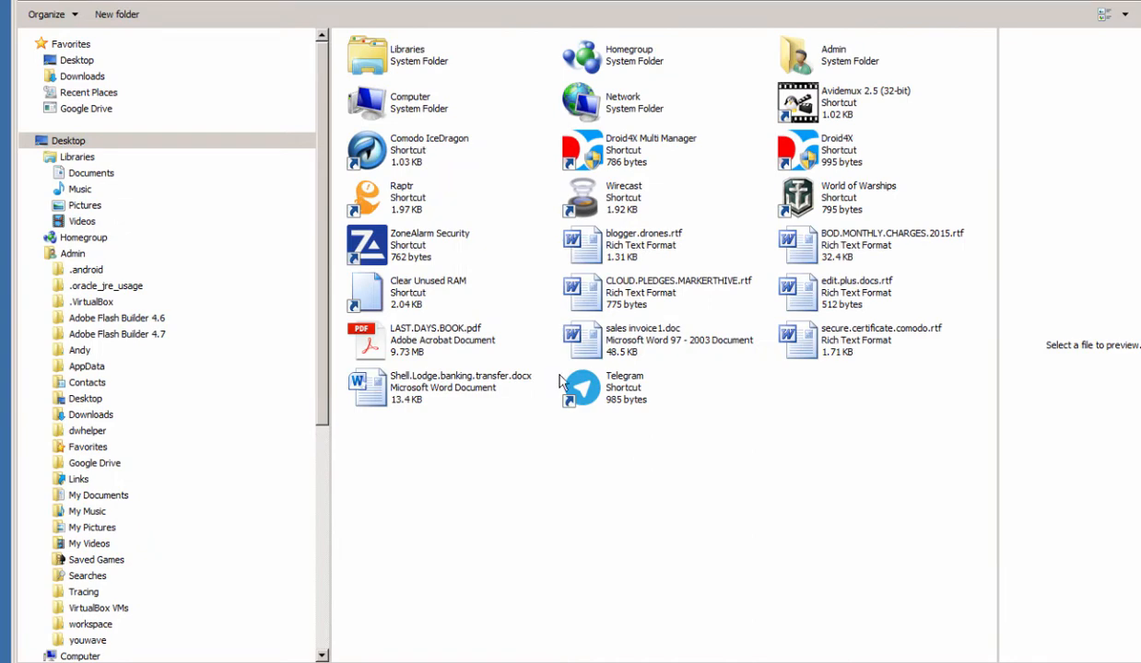
pyautogui.click(83, 77)
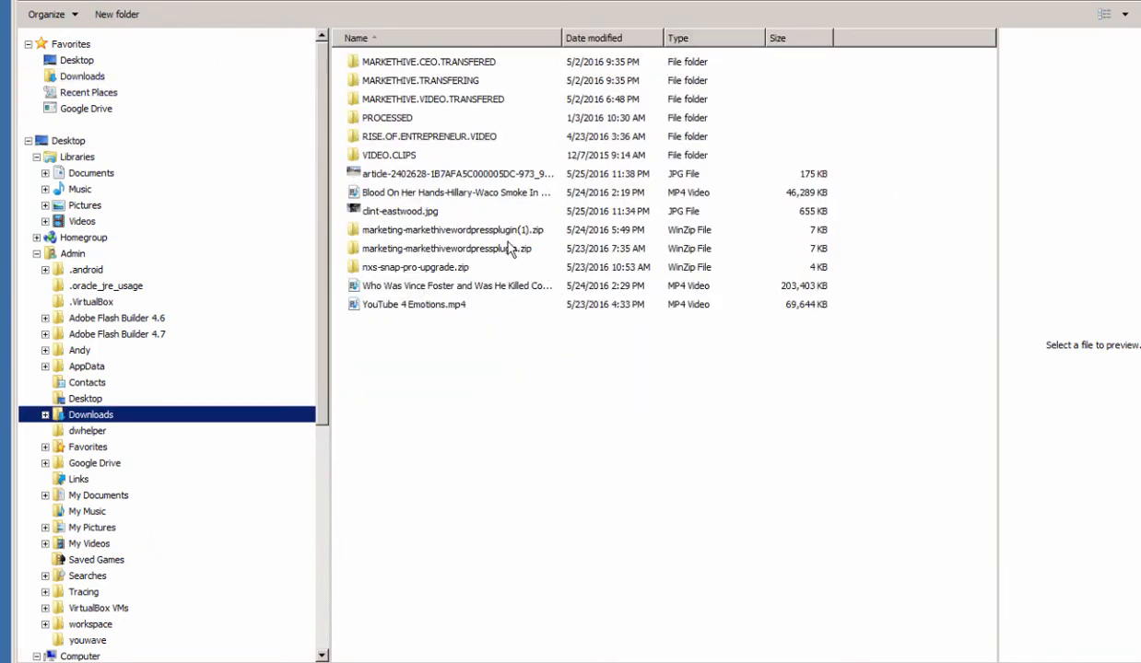
pyautogui.doubleClick(474, 230)
pyautogui.click(519, 296)
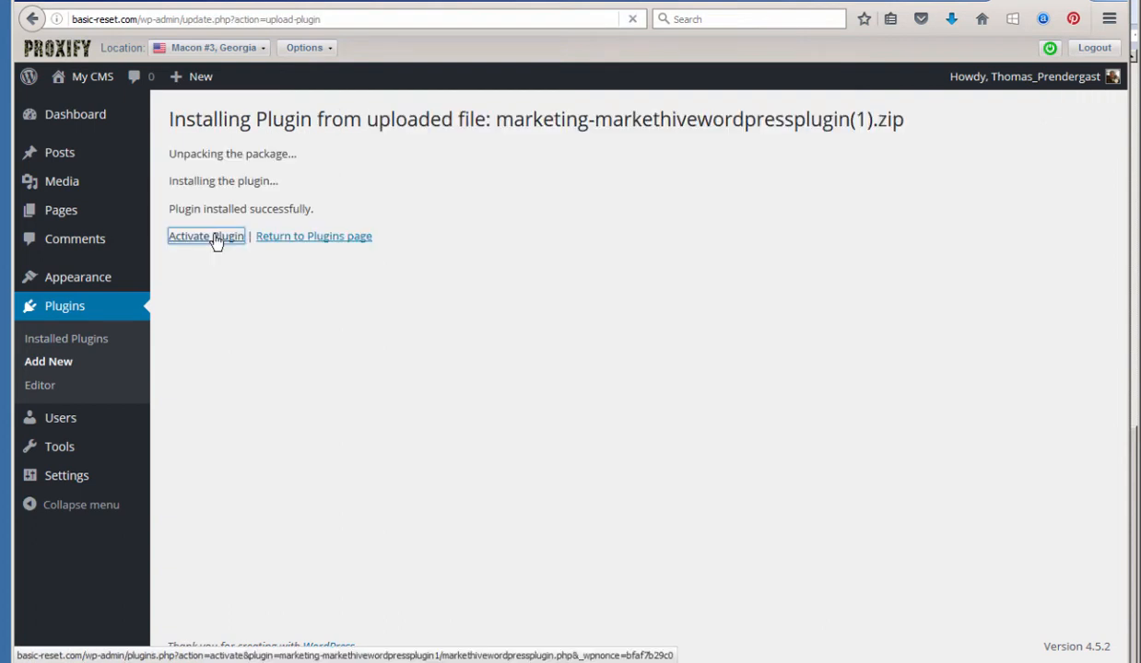
pyautogui.click(214, 239)
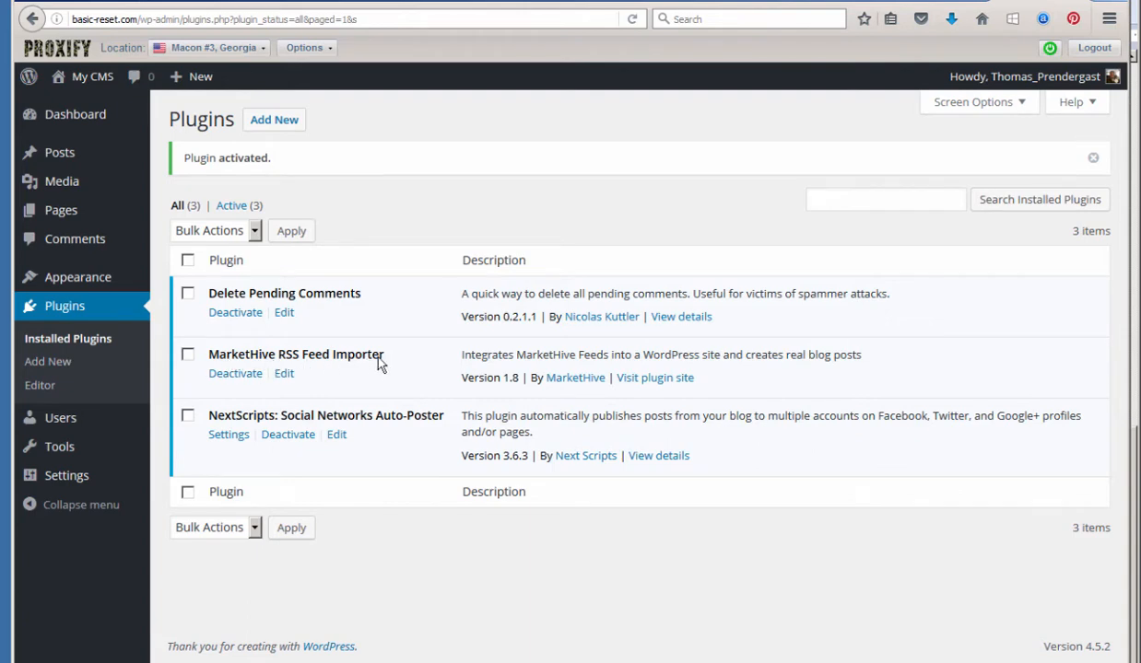
# Install and activate the plugin from nxs-snap-pro-upgrade.zip in the Downloads folder, and update it to version 1.3.5
pyautogui.click(276, 121)
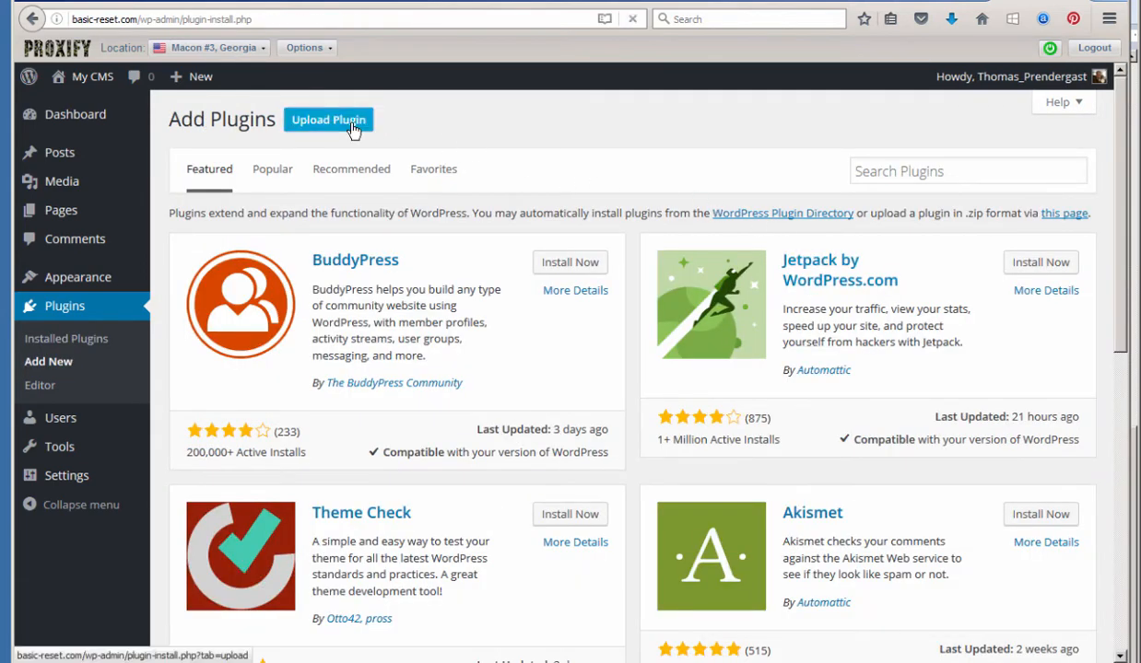
pyautogui.click(353, 130)
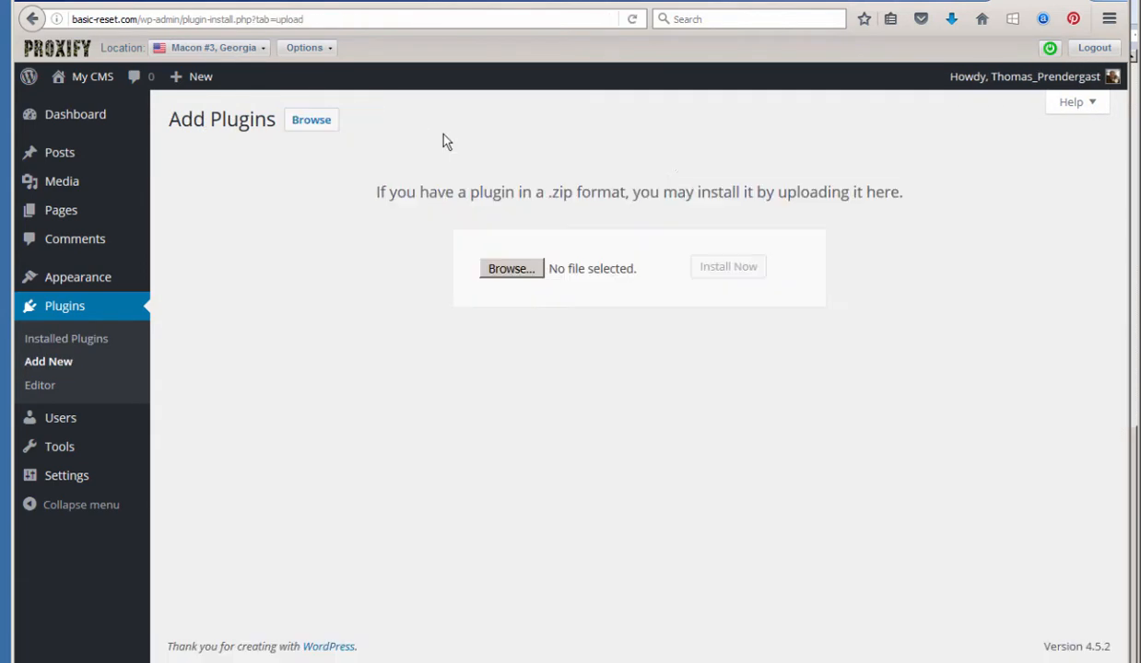
pyautogui.click(507, 278)
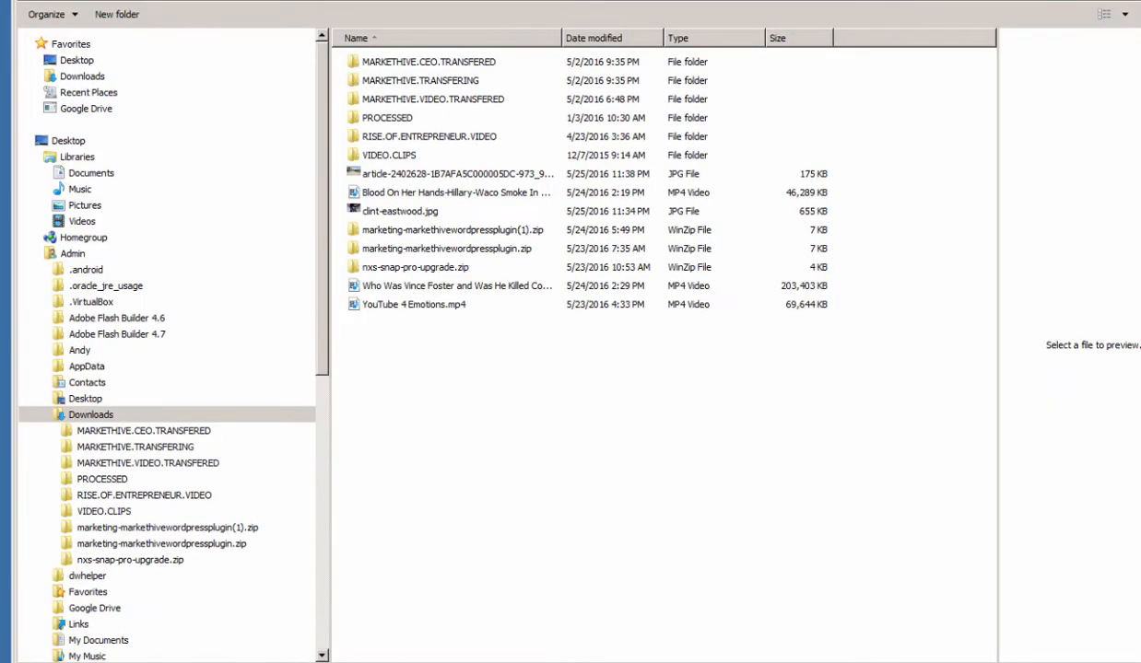
pyautogui.doubleClick(447, 268)
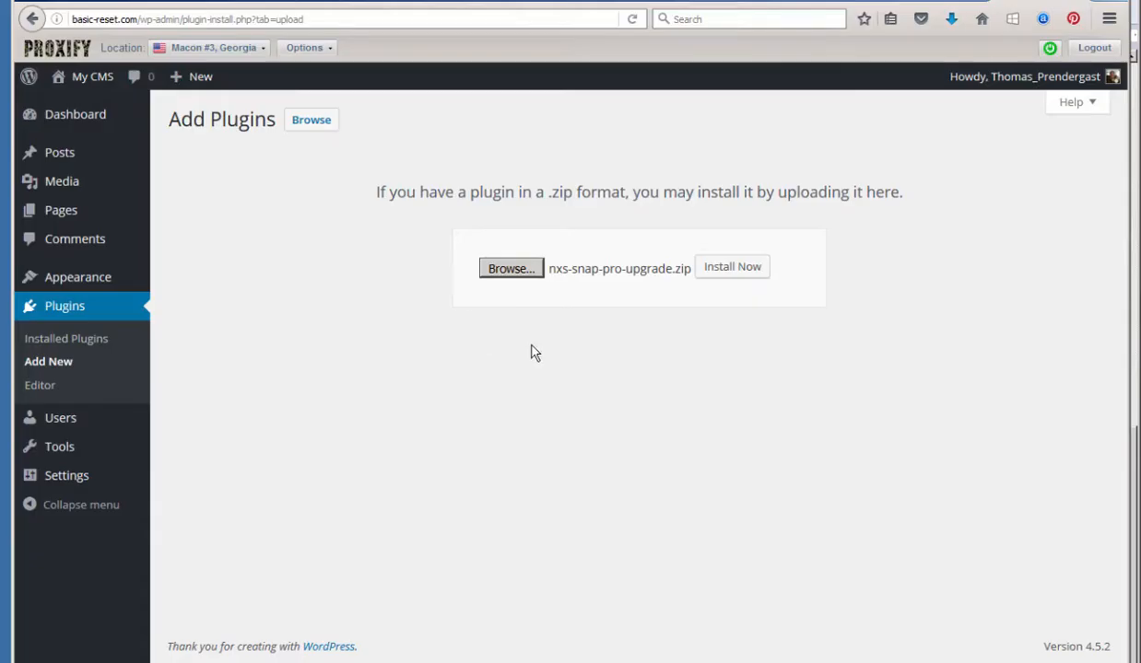
pyautogui.click(732, 268)
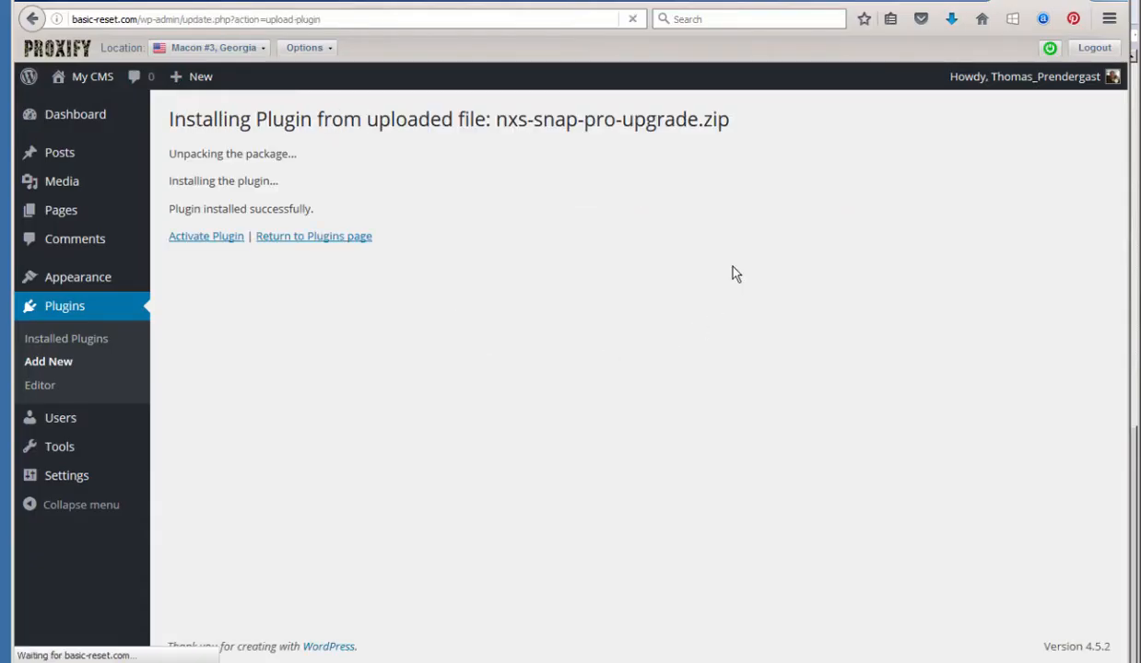
pyautogui.click(205, 244)
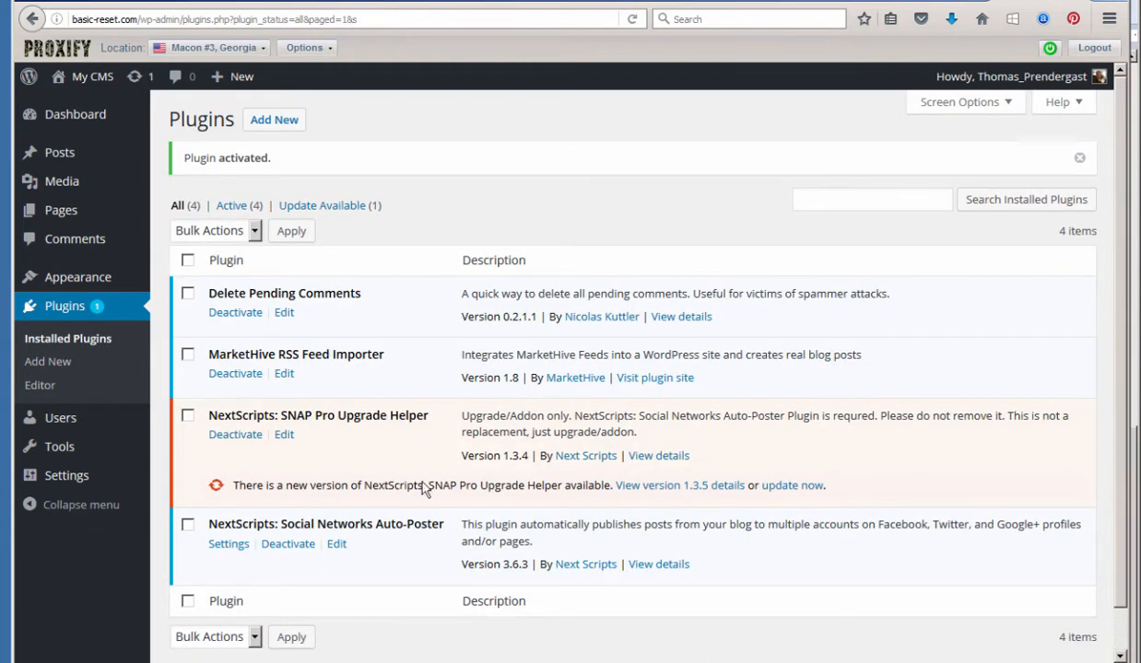
pyautogui.click(792, 485)
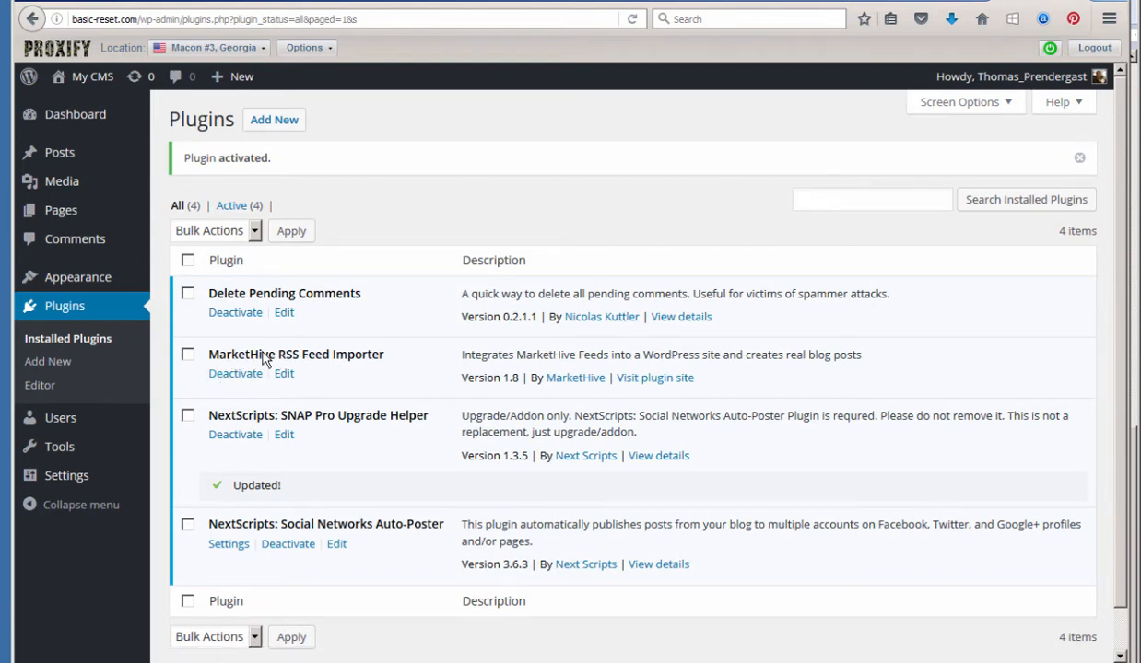
# Open the MarketHive plugin settings and check the plugin title of the connected feed
pyautogui.moveTo(61, 483)
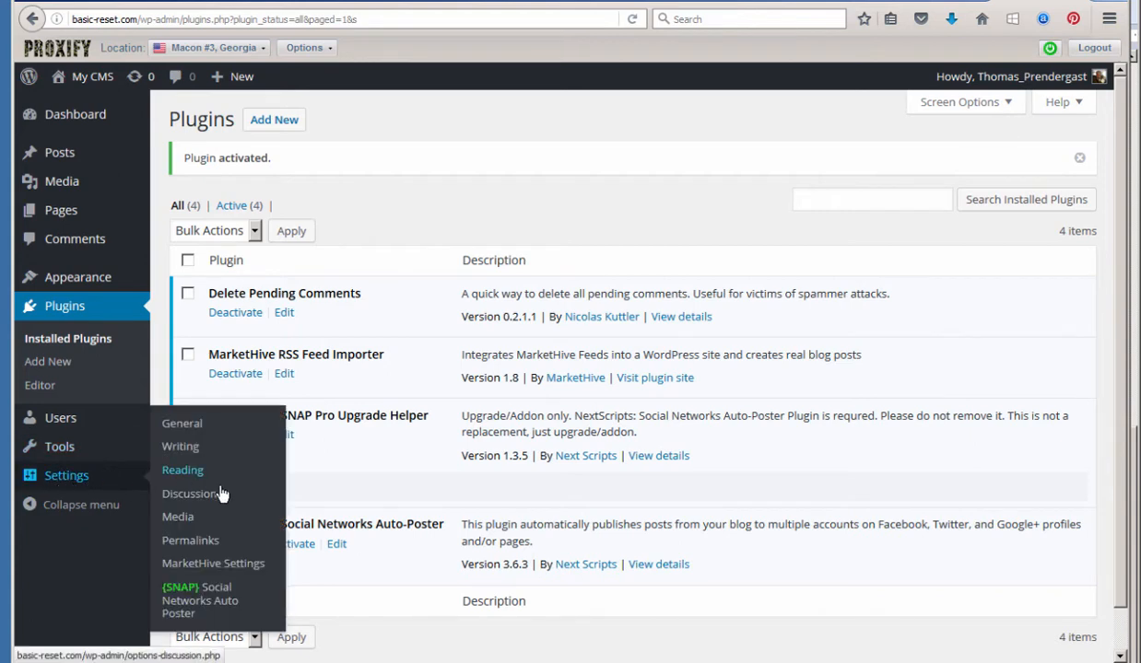
pyautogui.click(230, 566)
pyautogui.click(229, 566)
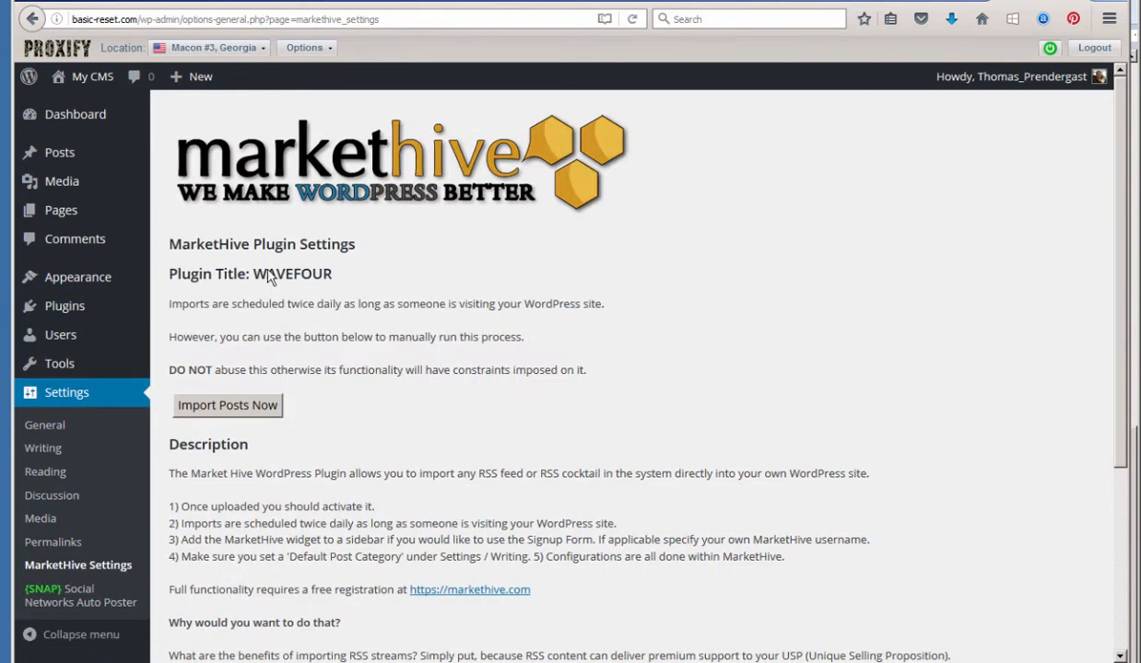
pyautogui.moveTo(256, 281); pyautogui.dragTo(332, 282)
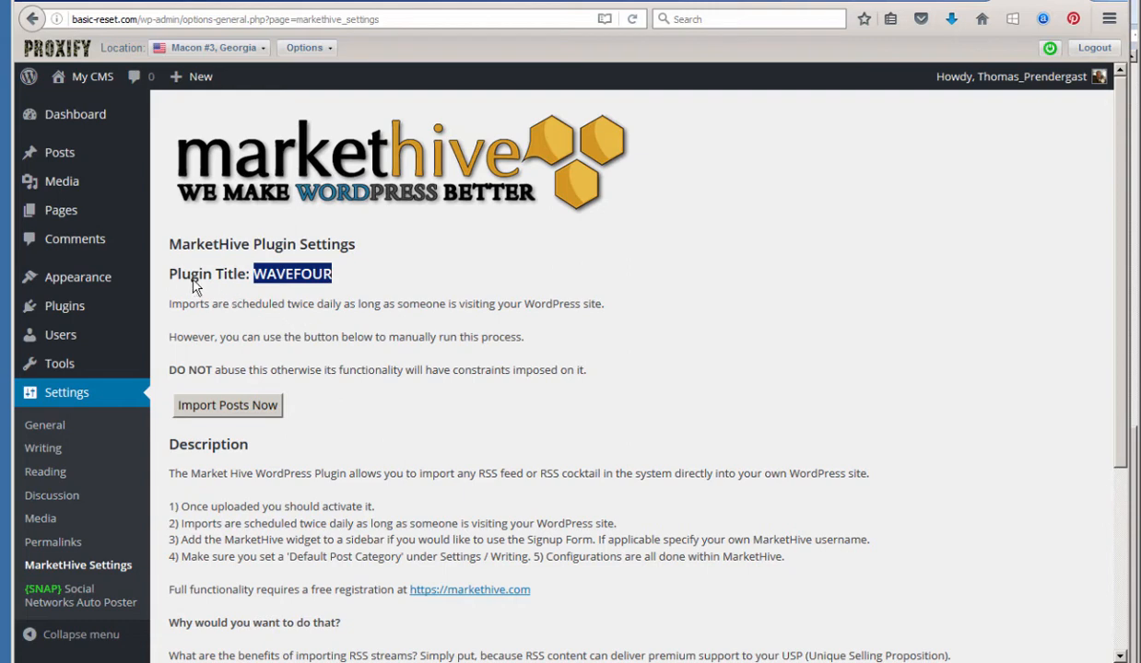
pyautogui.click(359, 277)
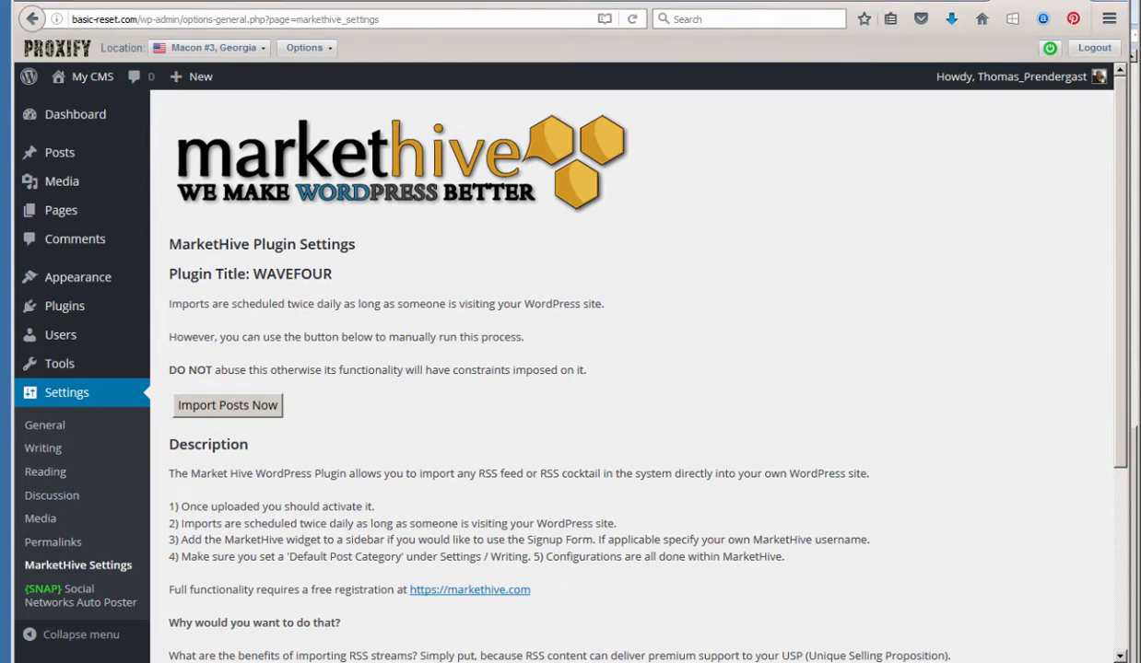
# Switch to the Markethive site and open the WAVEFOUR configuration among the Wordpress Plugin blogging assets
pyautogui.moveTo(529, 662); pyautogui.dragTo(564, 2)
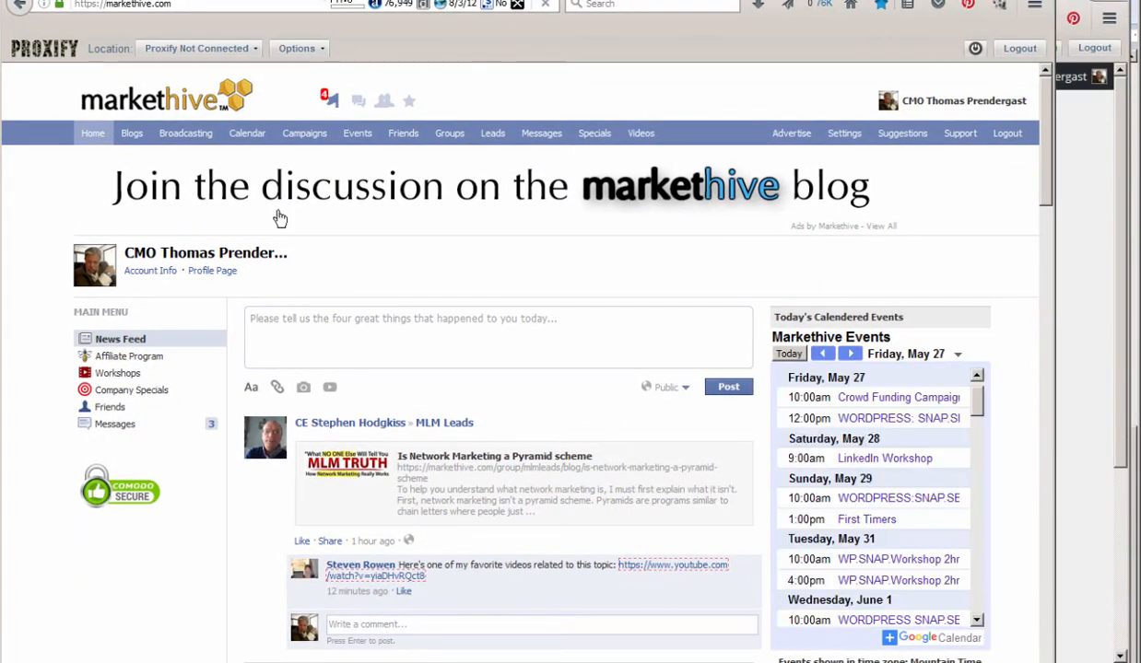
pyautogui.click(132, 134)
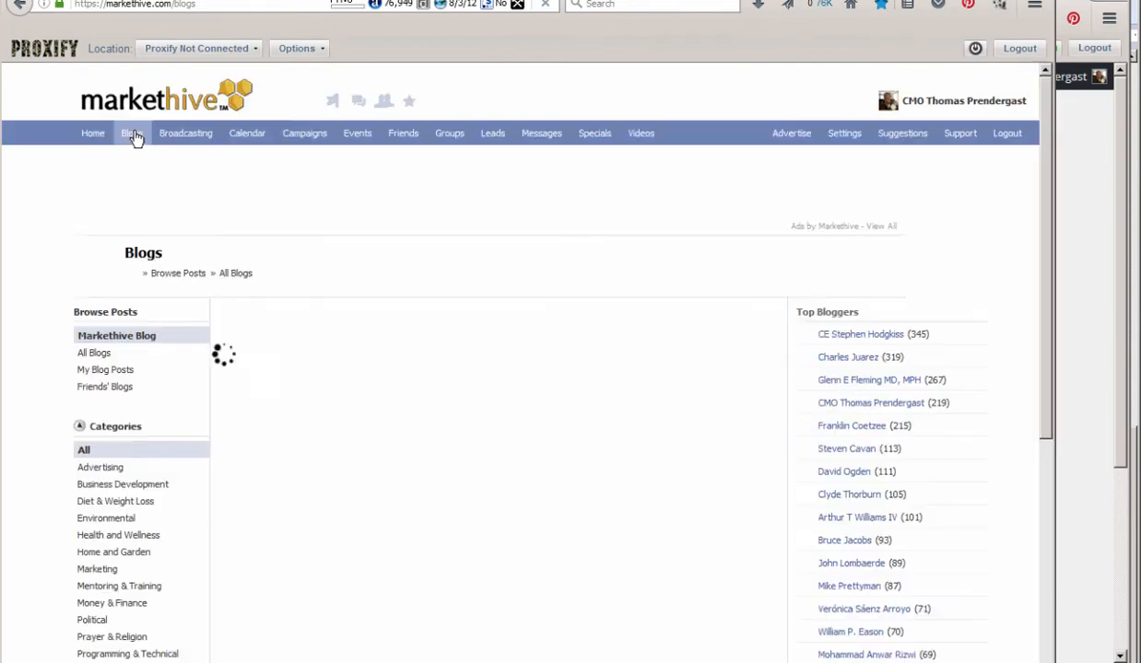
pyautogui.scroll(-8, 163, 347)
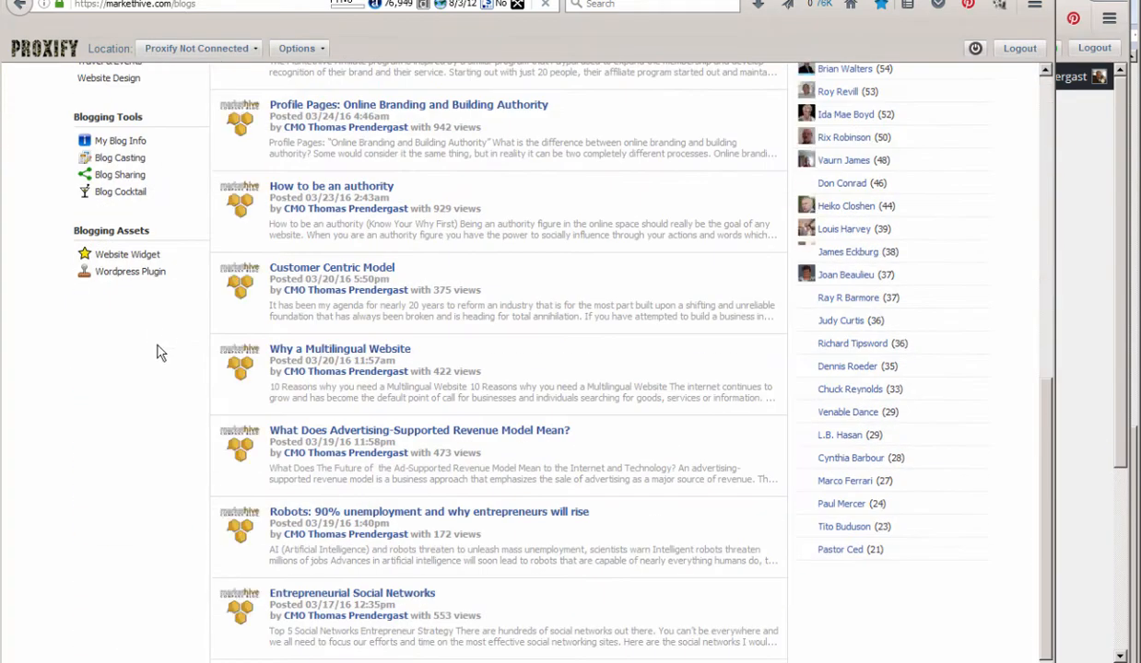
pyautogui.click(145, 280)
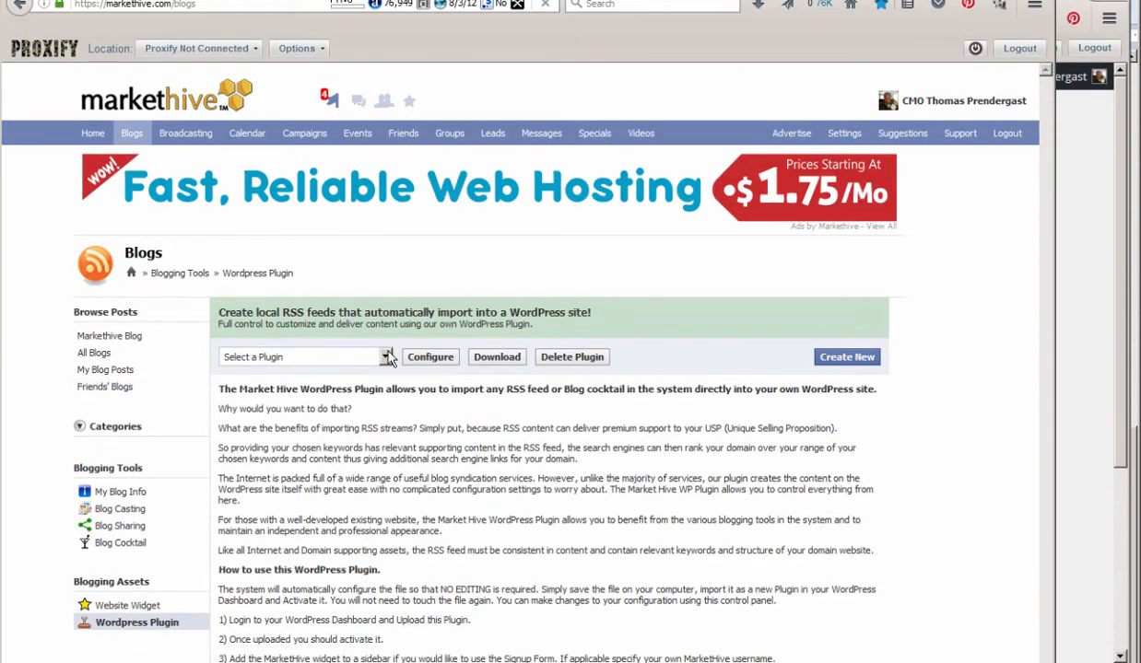
pyautogui.click(384, 357)
pyautogui.scroll(-3, 304, 479)
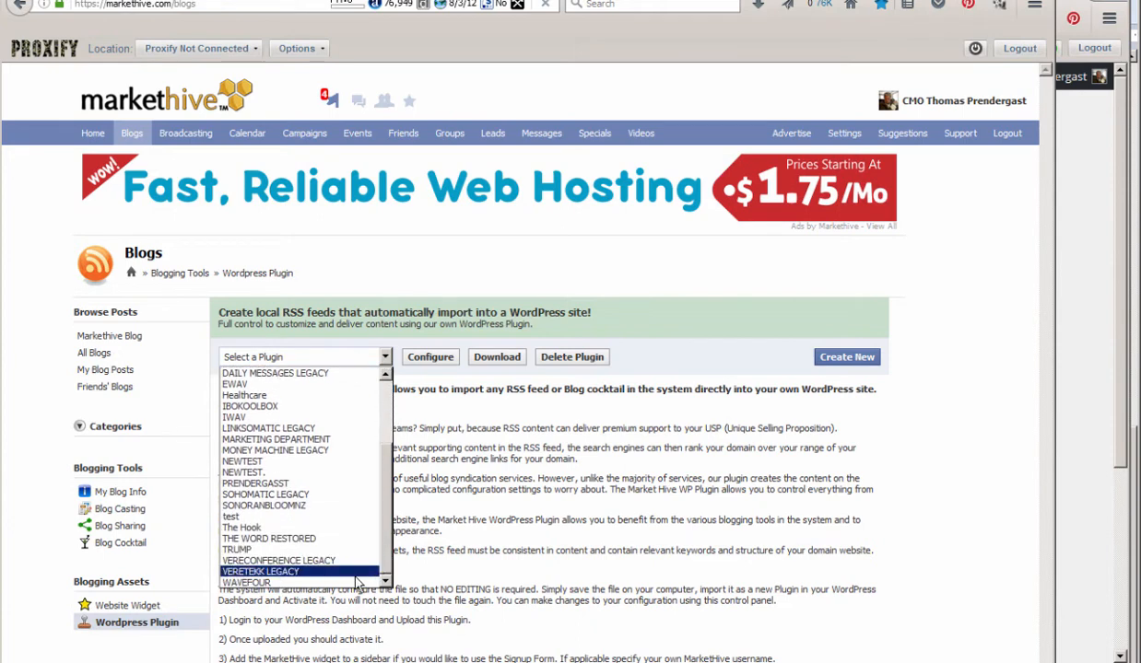
pyautogui.click(304, 572)
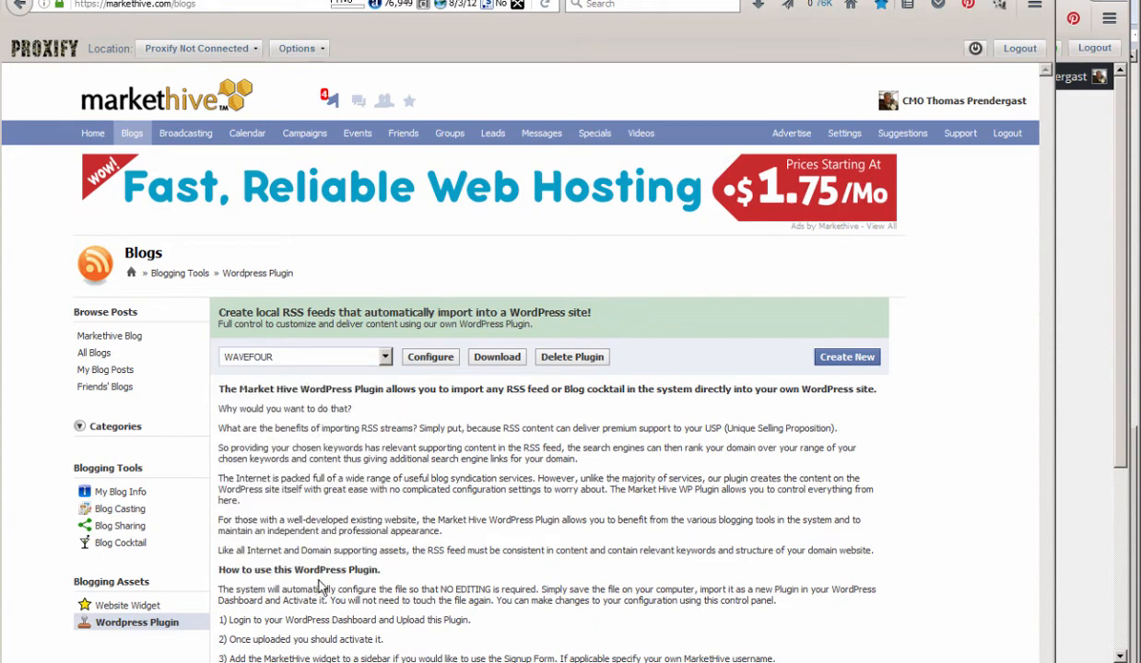
pyautogui.click(426, 359)
# Add two other members' blogs to the custom RSS feeds alongside WAVE4OUR
pyautogui.click(451, 590)
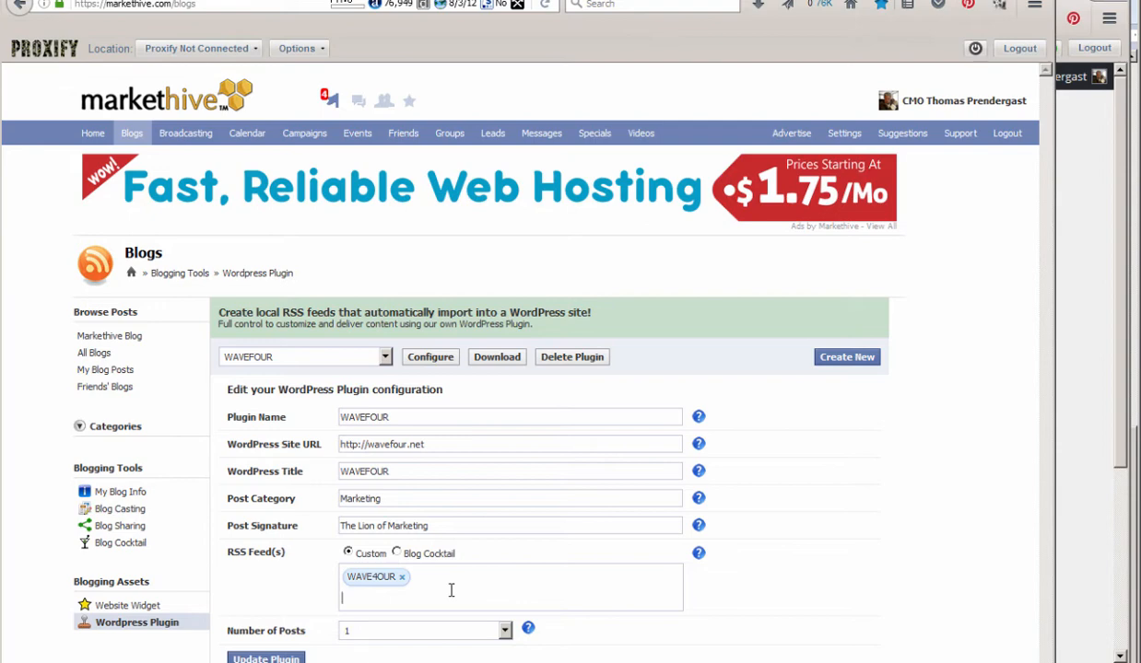
pyautogui.write('vaurn')
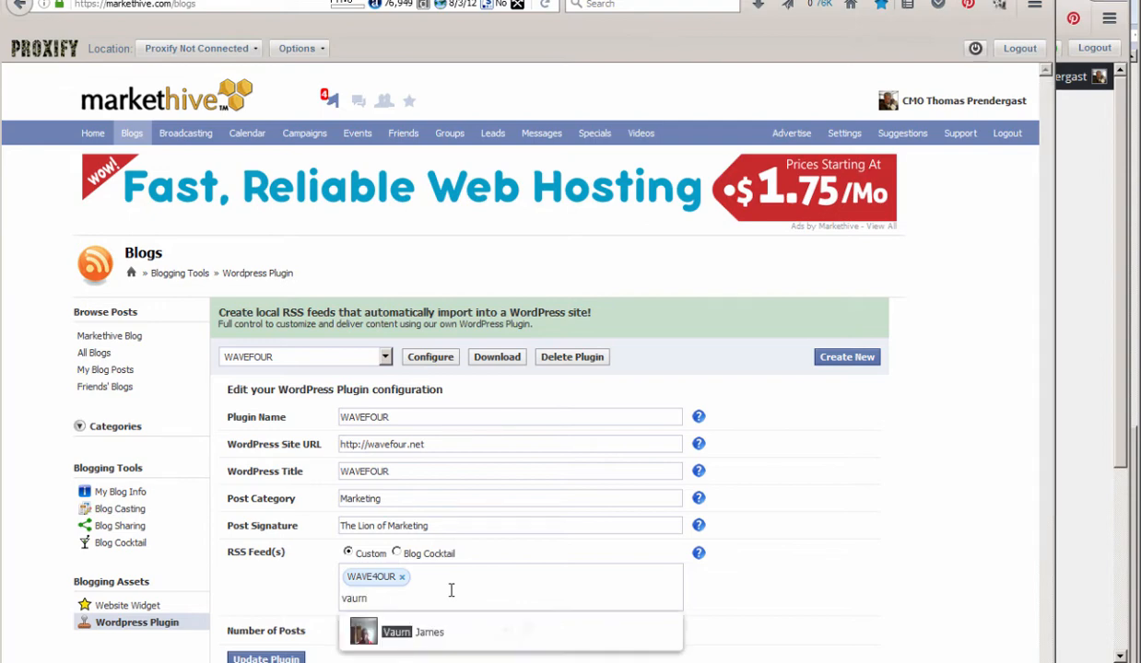
pyautogui.click(402, 635)
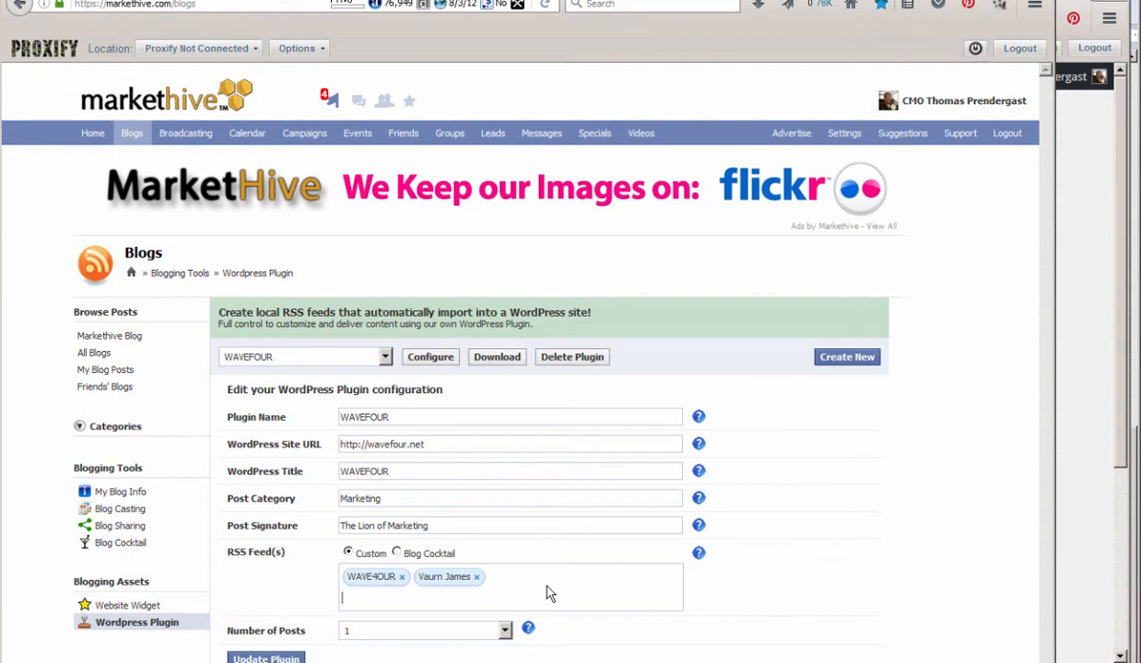
pyautogui.write('john')
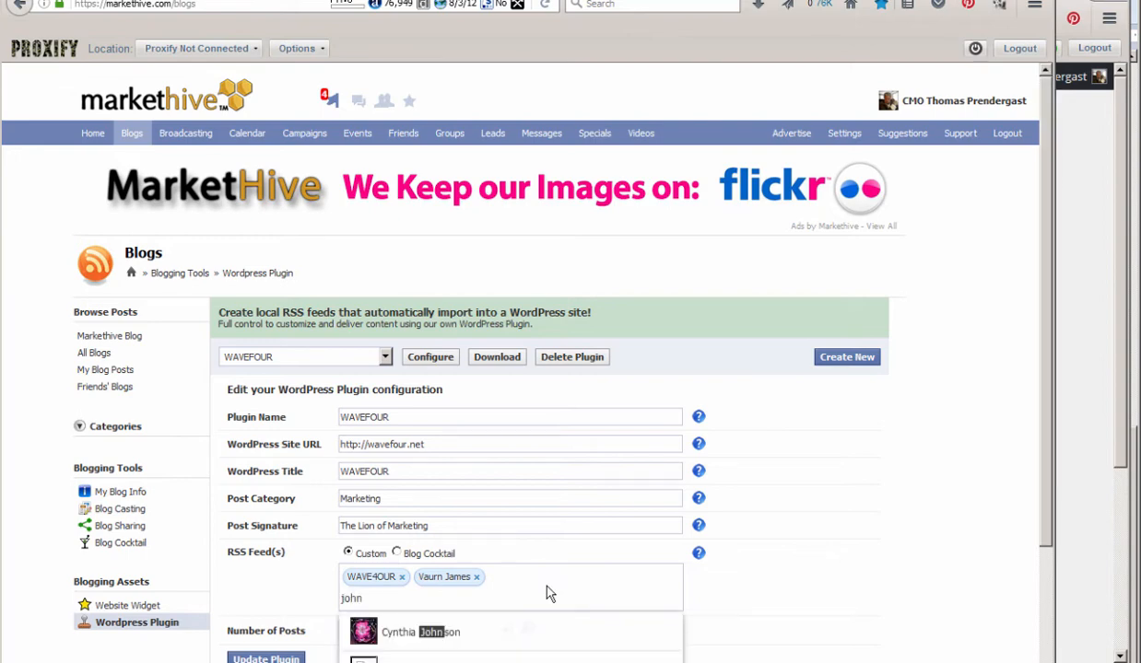
pyautogui.write(' l')
pyautogui.click(463, 633)
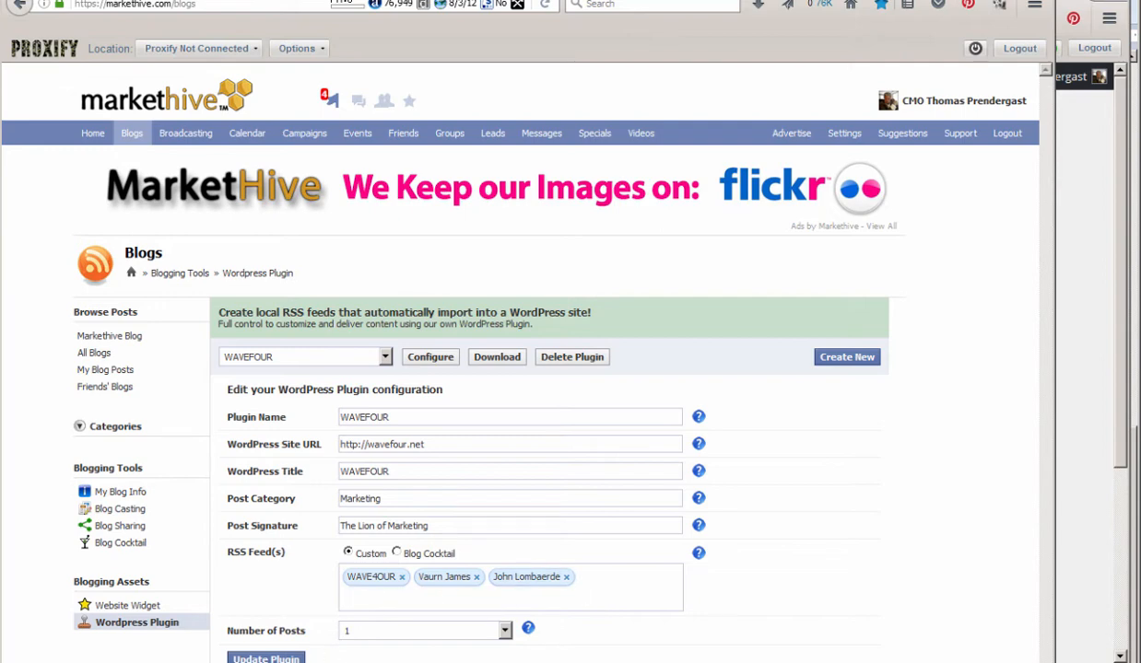
# Set the number of posts to 10 and update the WAVEFOUR plugin configuration
pyautogui.click(504, 631)
pyautogui.click(460, 662)
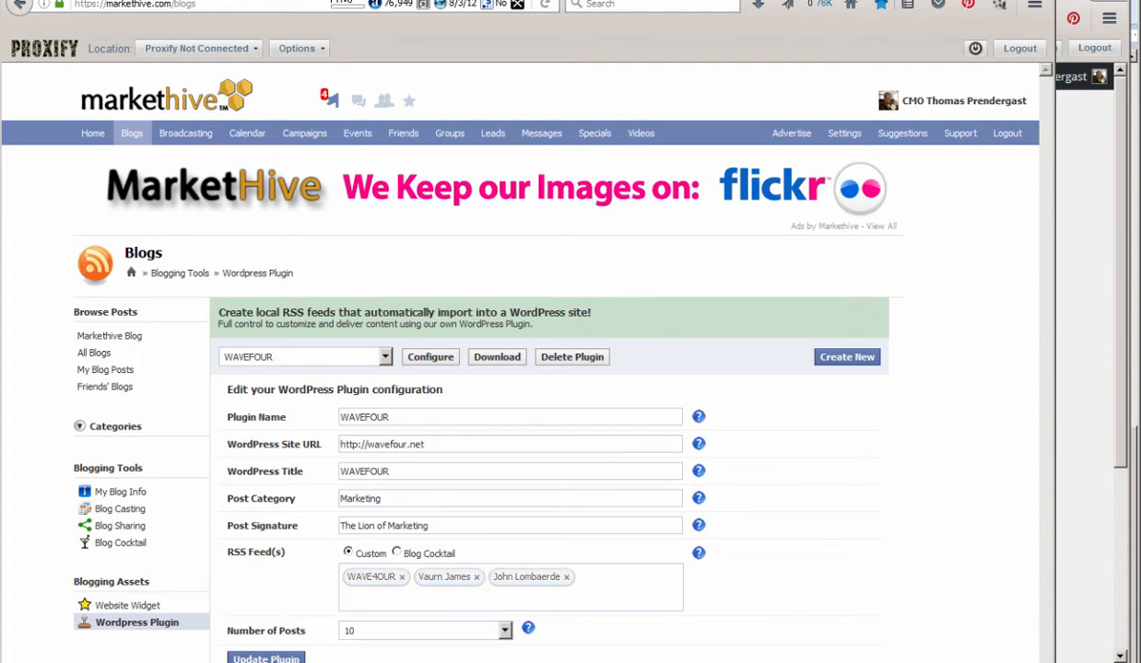
pyautogui.click(267, 659)
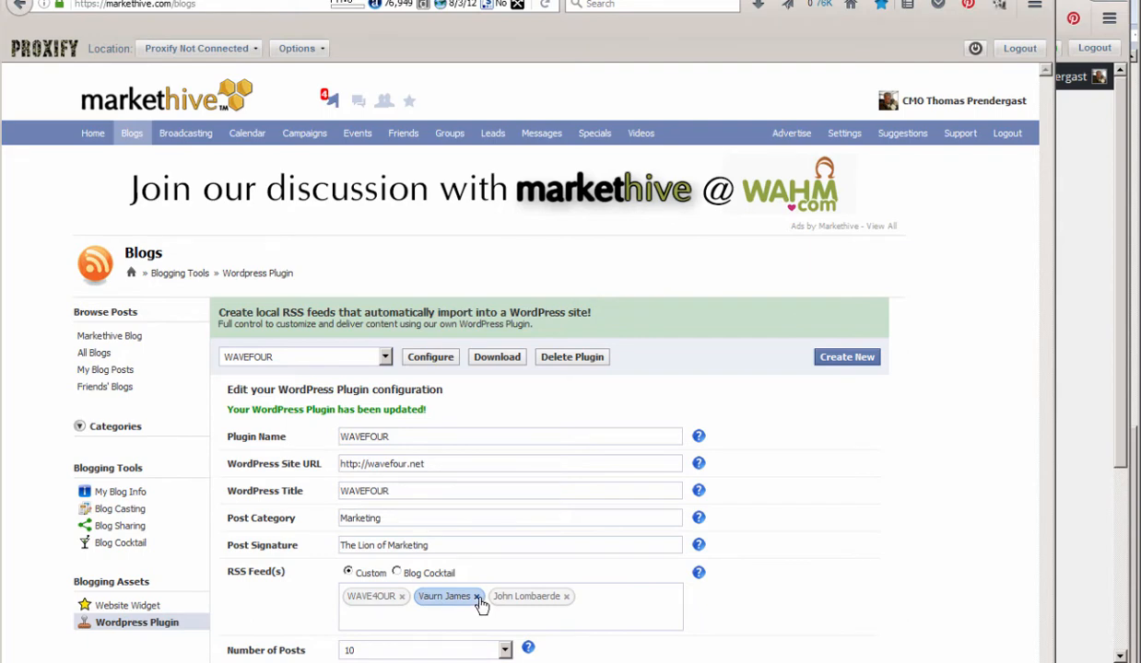
# Open the WAVE4OUR group in Markethive and examine its blog posts
pyautogui.click(433, 616)
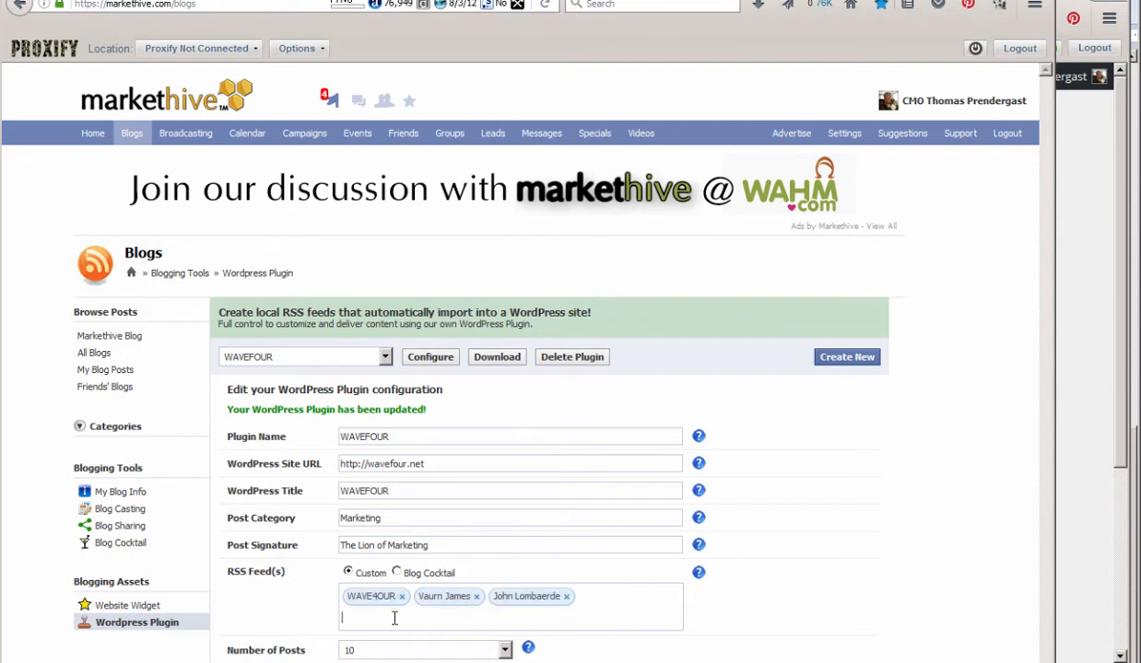
pyautogui.click(443, 140)
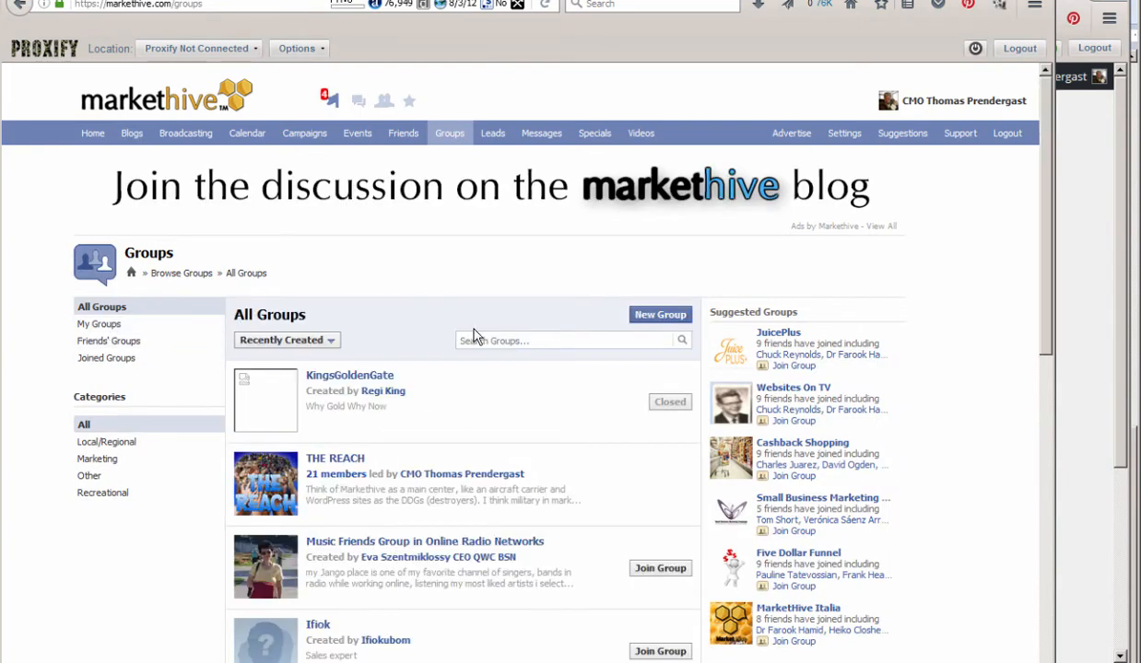
pyautogui.click(486, 340)
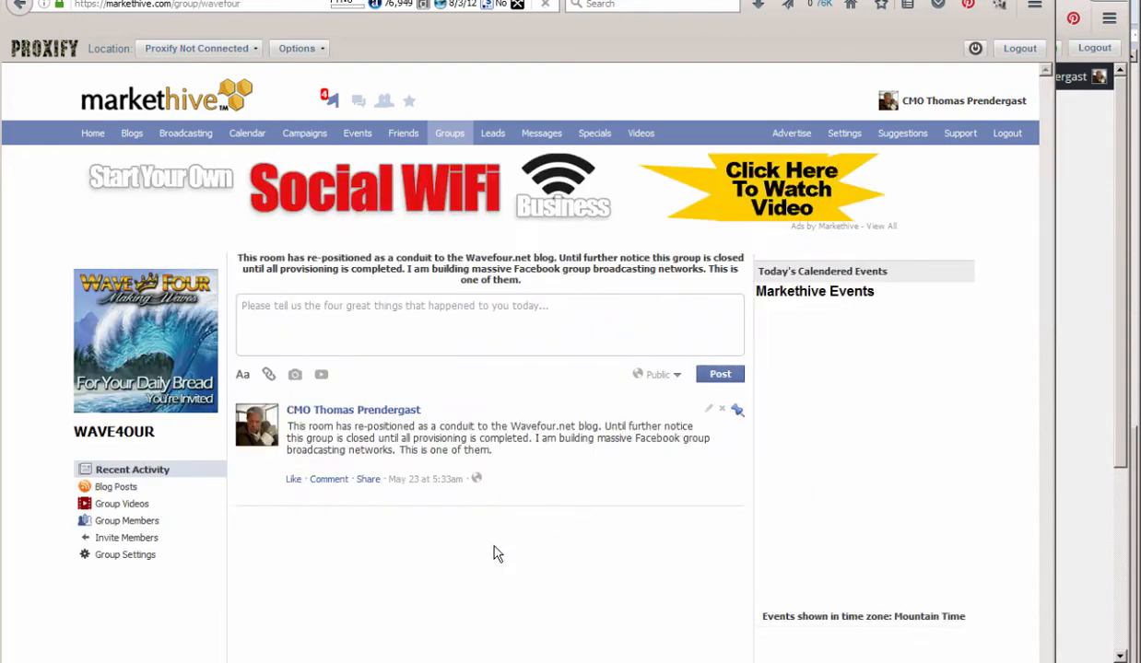
pyautogui.click(116, 489)
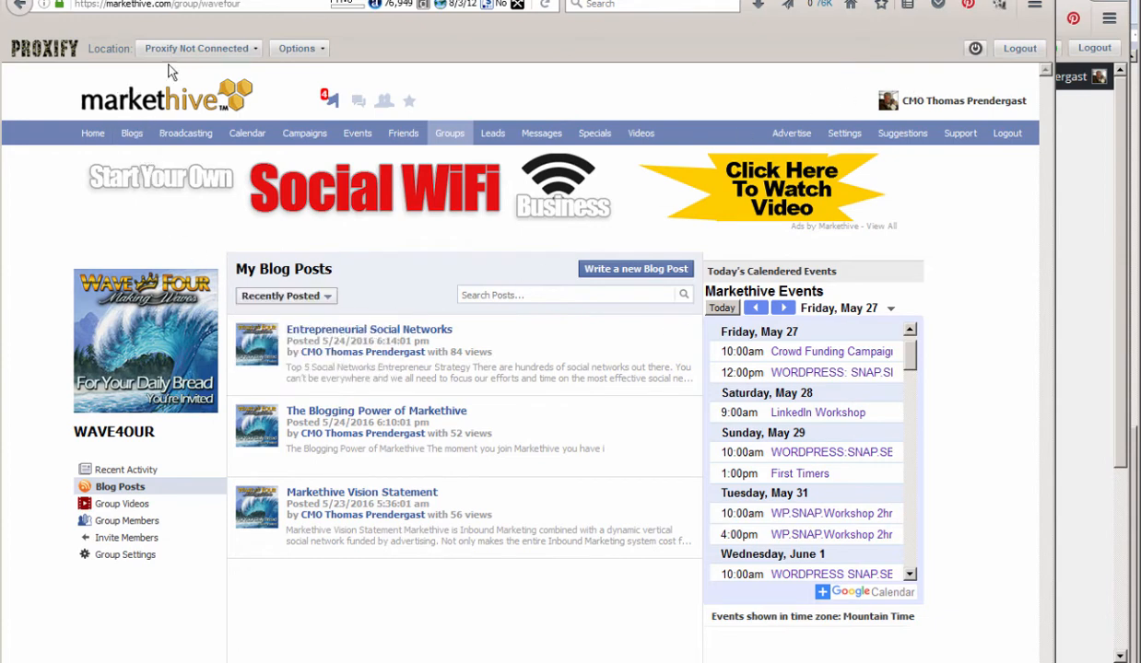
# Open the Markethive profile page of one of the added feed members by its web address to examine the source content
pyautogui.click(176, 5)
pyautogui.click(175, 5)
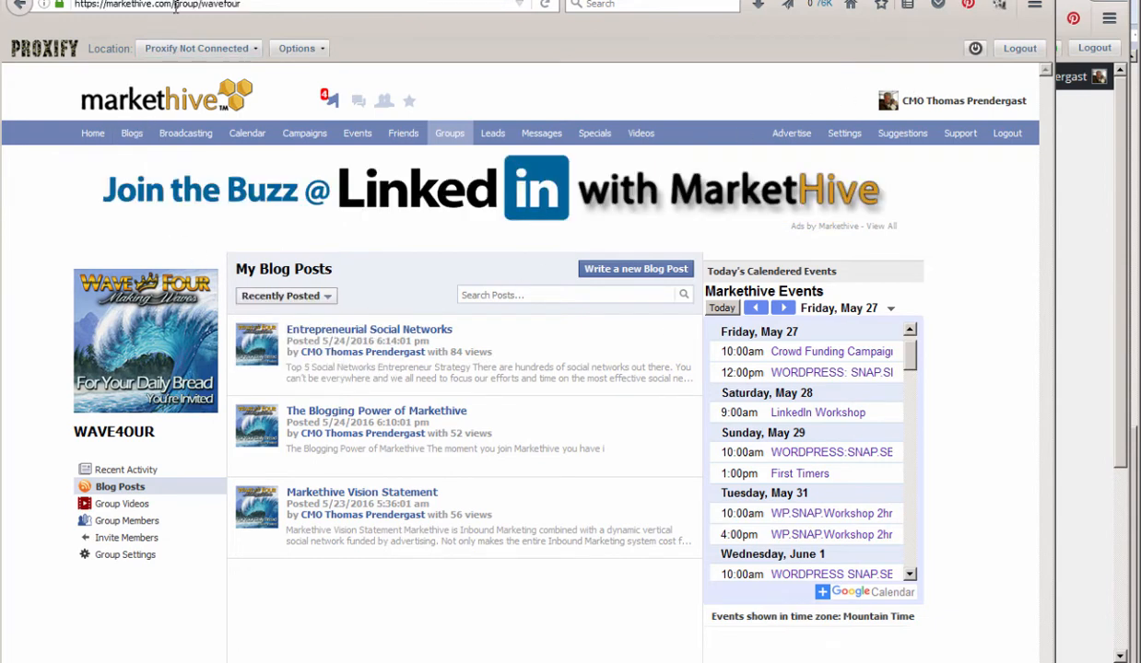
pyautogui.moveTo(175, 6); pyautogui.dragTo(383, 6)
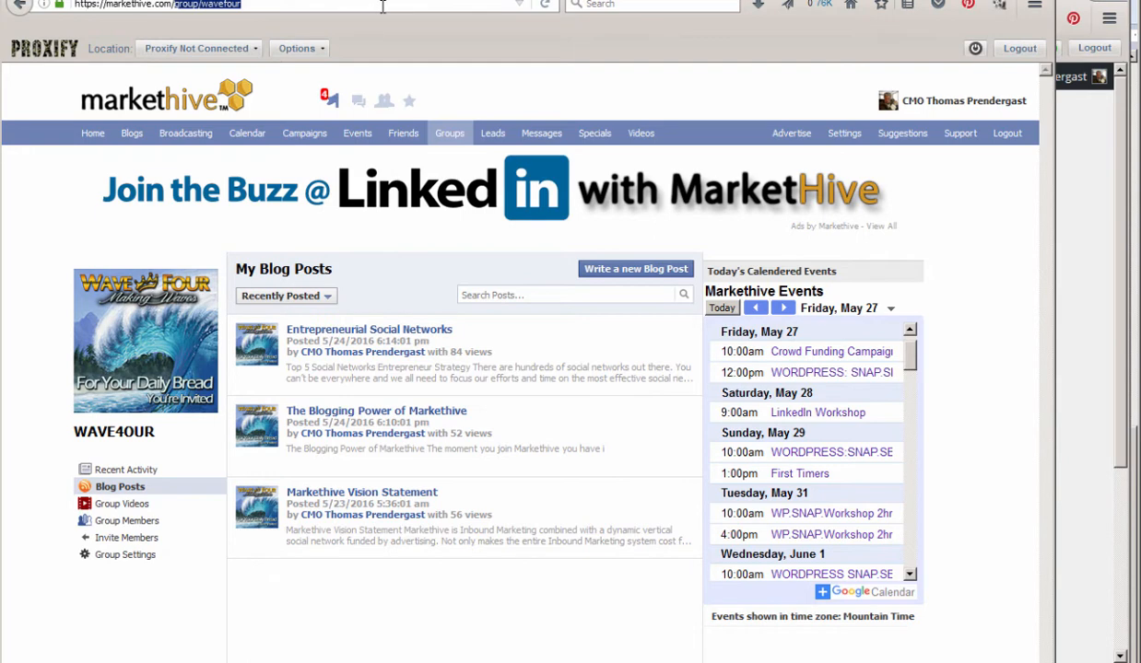
pyautogui.write('jonlo')
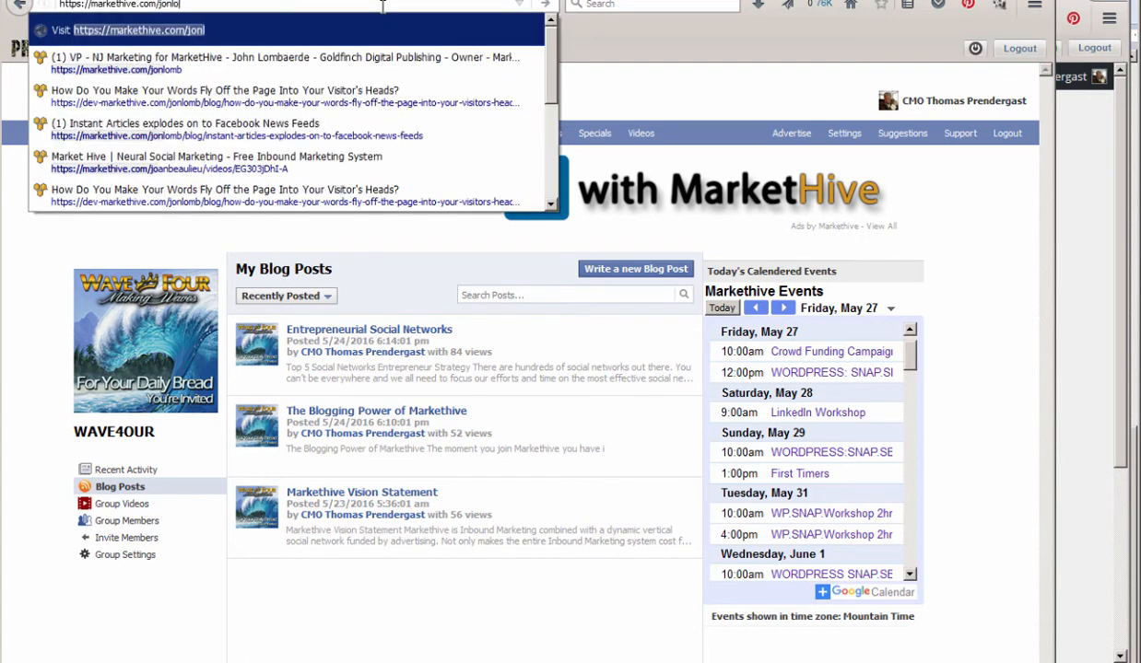
pyautogui.write('mb')
pyautogui.press('Return')
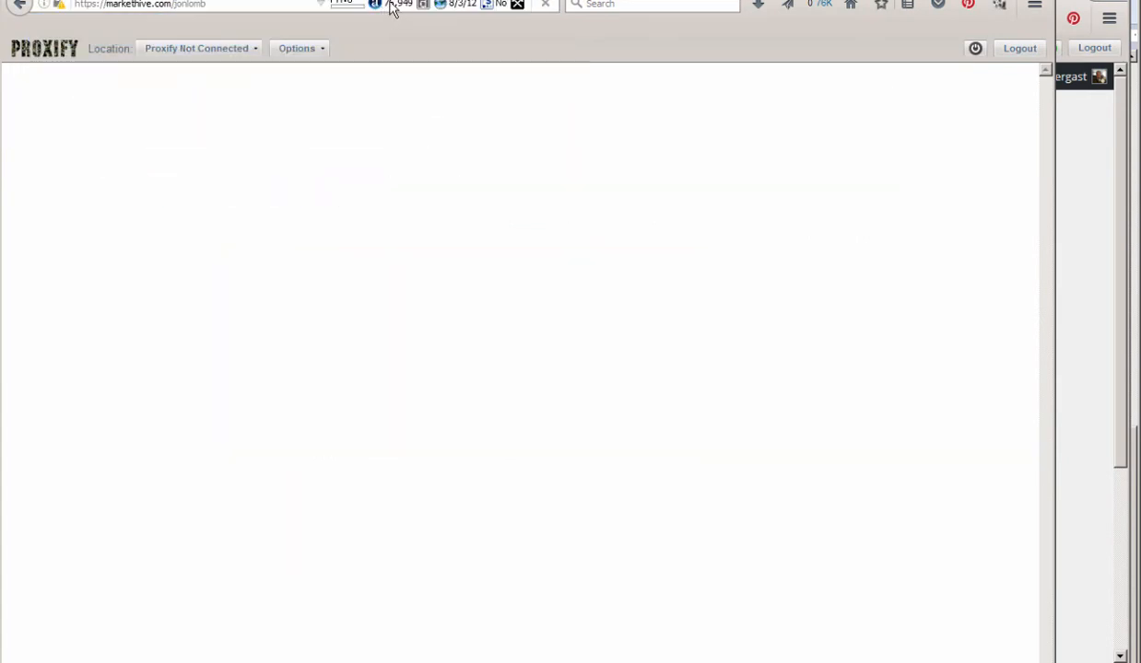
pyautogui.click(133, 420)
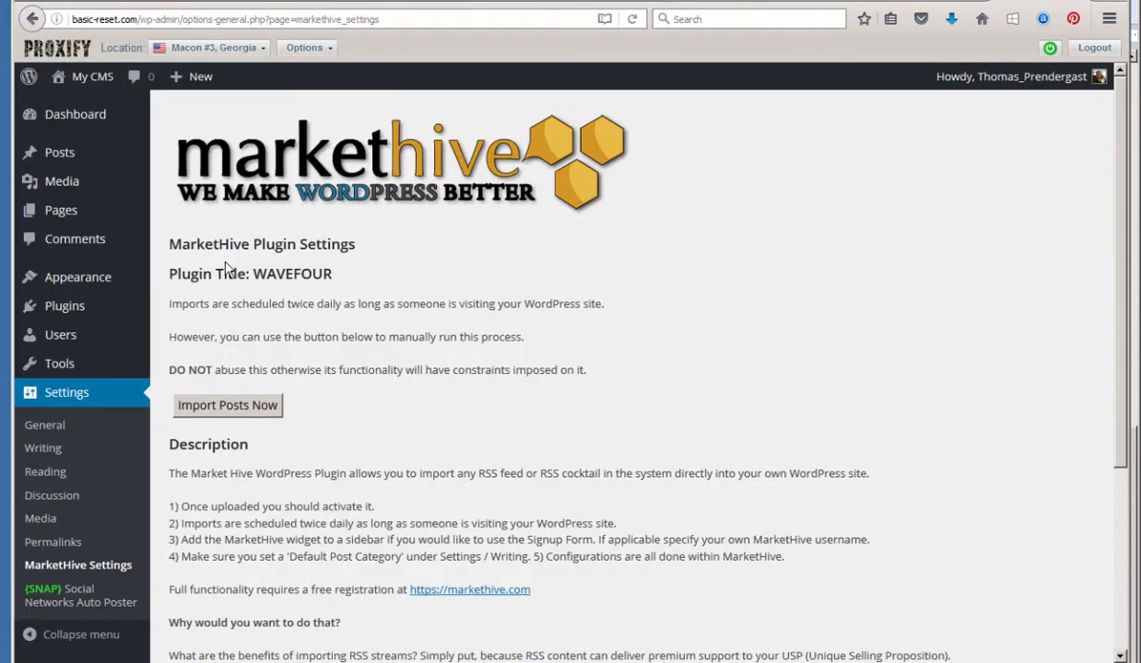
# Return to the WordPress site and examine the posts on its front page
pyautogui.click(93, 79)
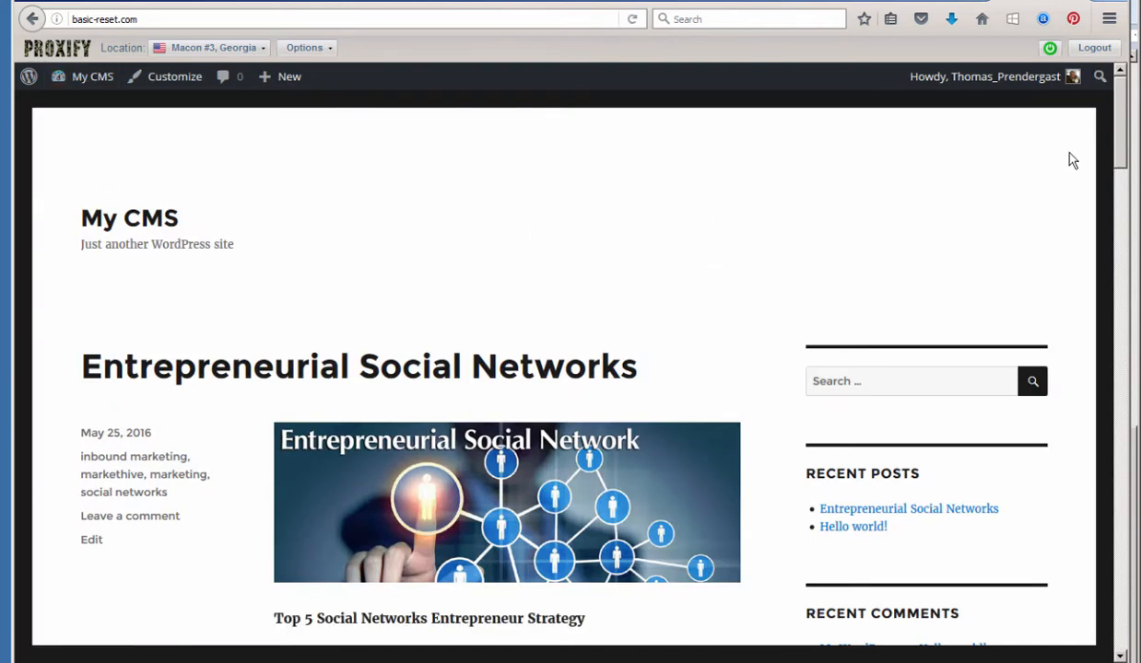
pyautogui.moveTo(1122, 130); pyautogui.dragTo(1083, 78)
pyautogui.moveTo(81, 86)
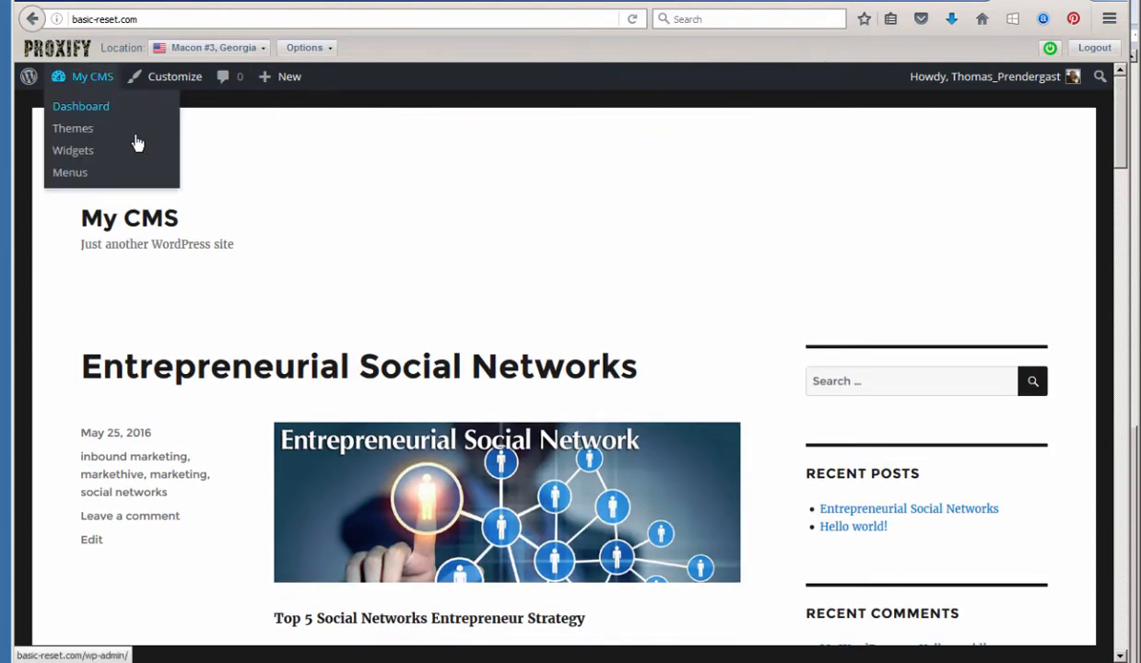
pyautogui.scroll(-6, 343, 214)
pyautogui.scroll(5, 343, 213)
pyautogui.scroll(1, 344, 214)
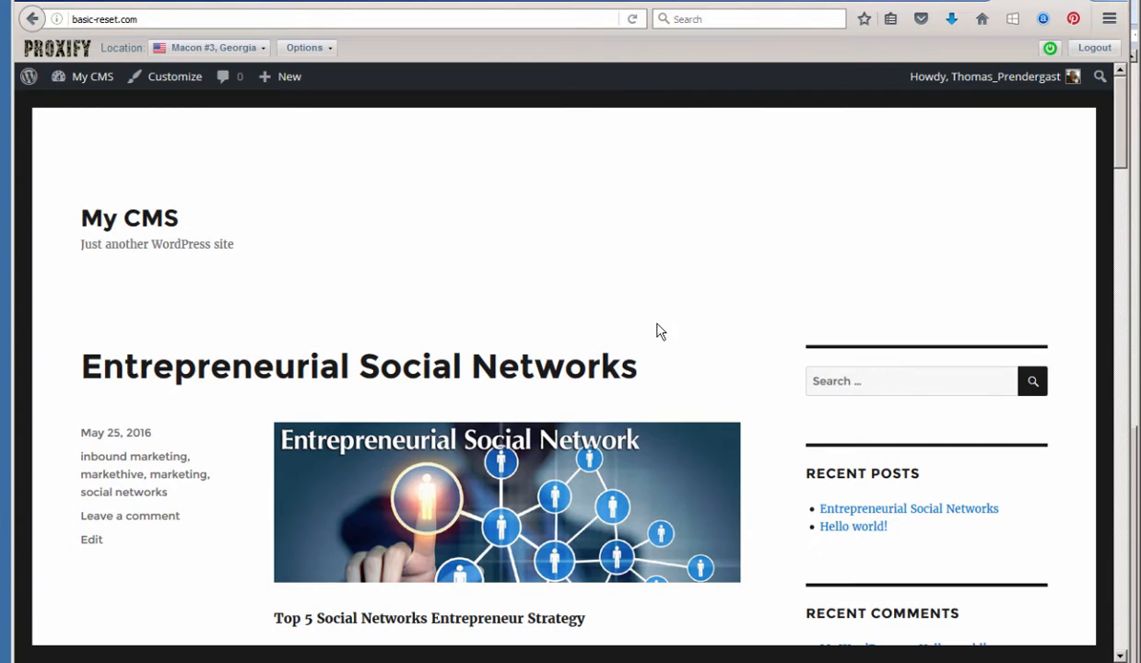
pyautogui.scroll(-7, 657, 331)
pyautogui.scroll(7, 657, 330)
pyautogui.moveTo(84, 79)
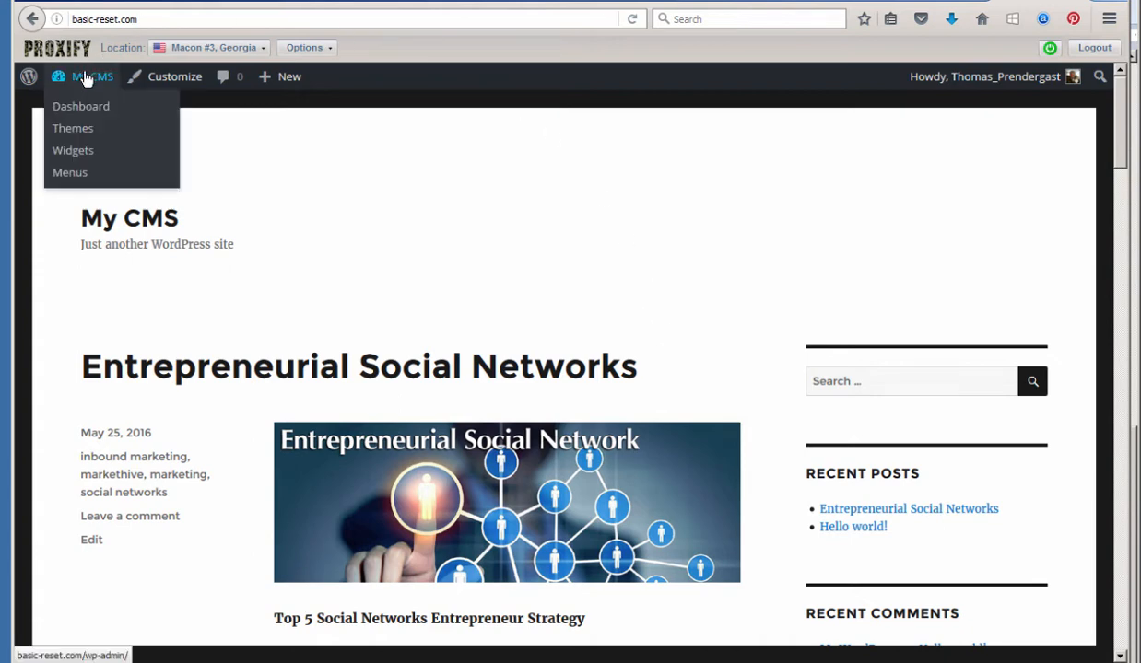
# Open the MarketHive plugin settings in the WordPress dashboard and import the posts manually
pyautogui.click(84, 79)
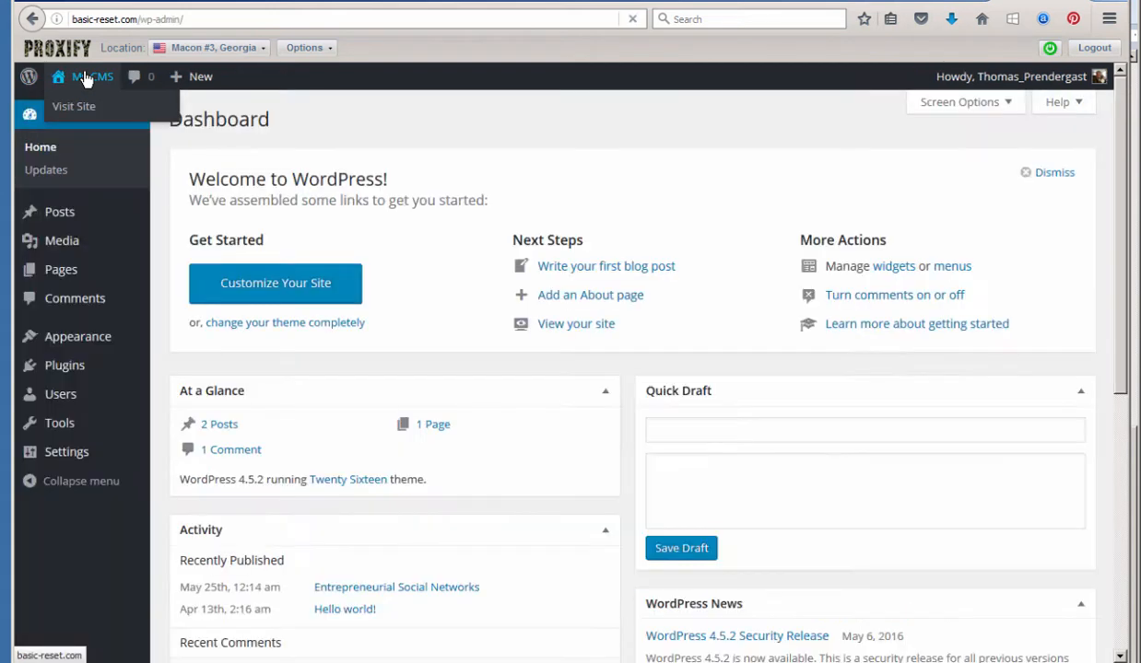
pyautogui.moveTo(73, 451)
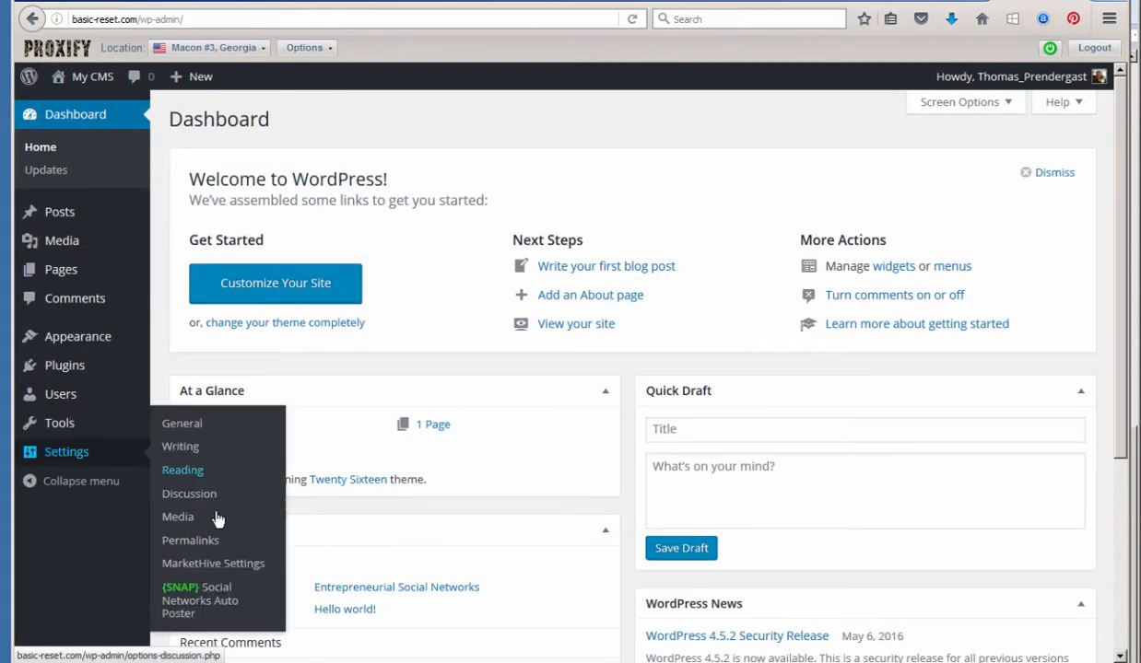
pyautogui.click(207, 564)
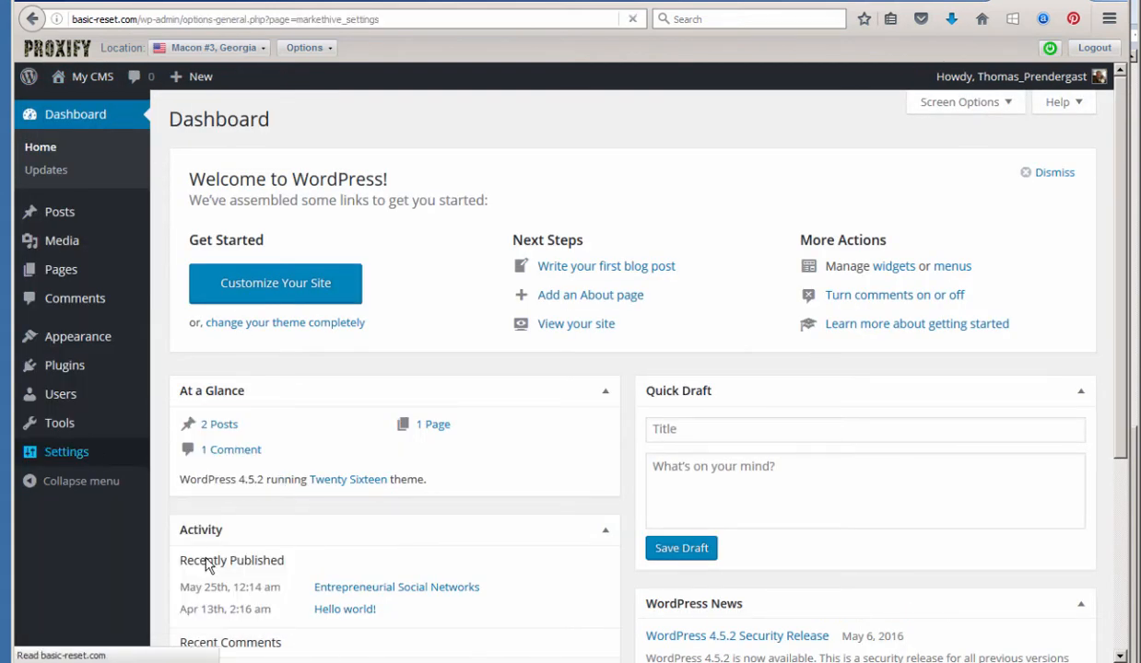
pyautogui.click(232, 411)
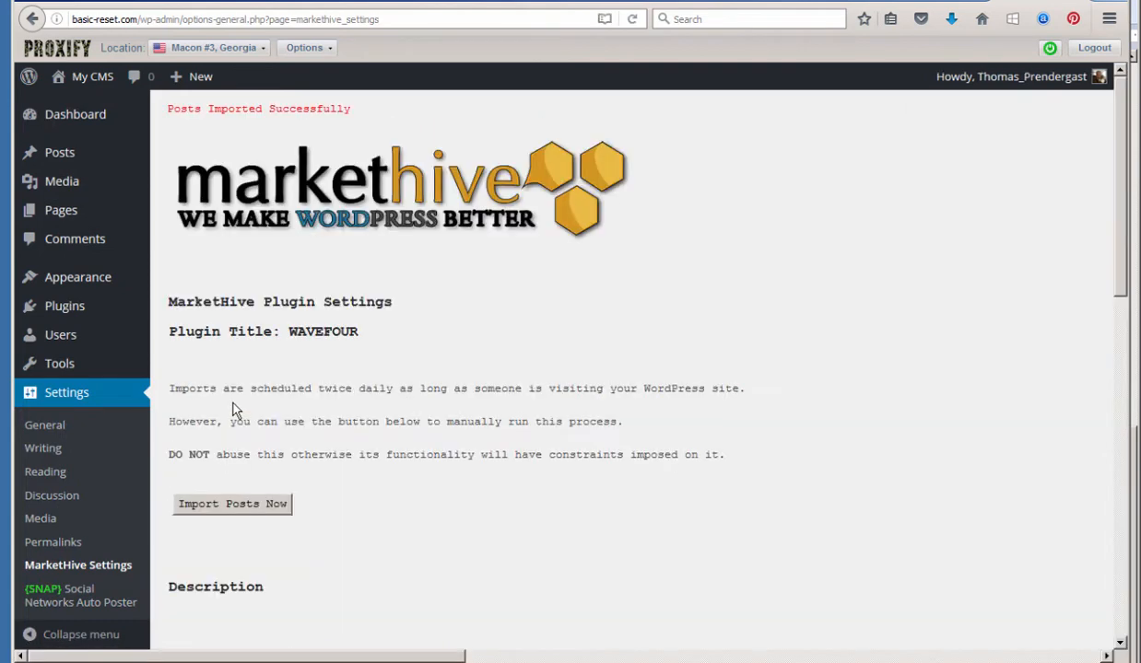
# Check the imported entries among the recent posts on the site's front page and return to the dashboard
pyautogui.click(74, 81)
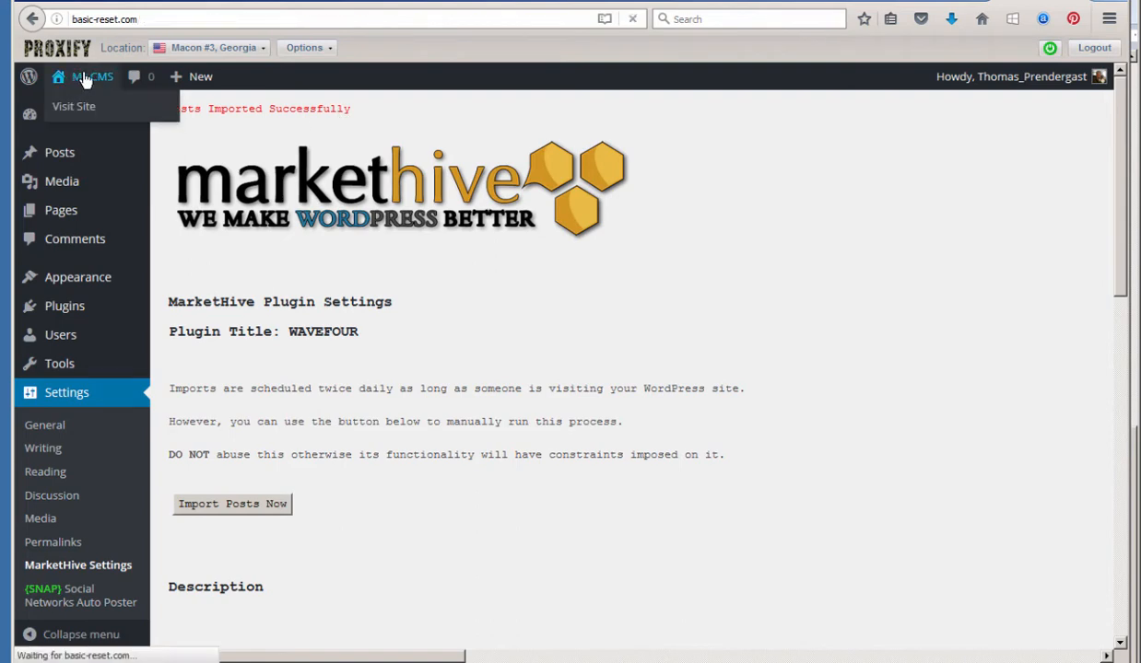
pyautogui.scroll(-4, 904, 369)
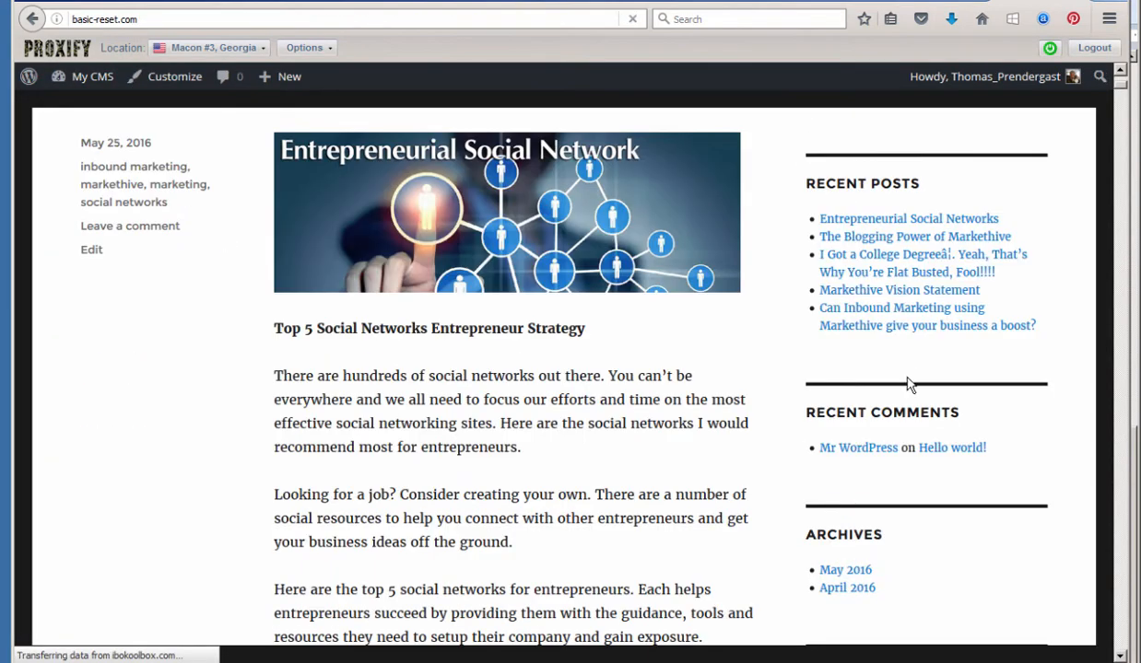
pyautogui.scroll(2, 925, 410)
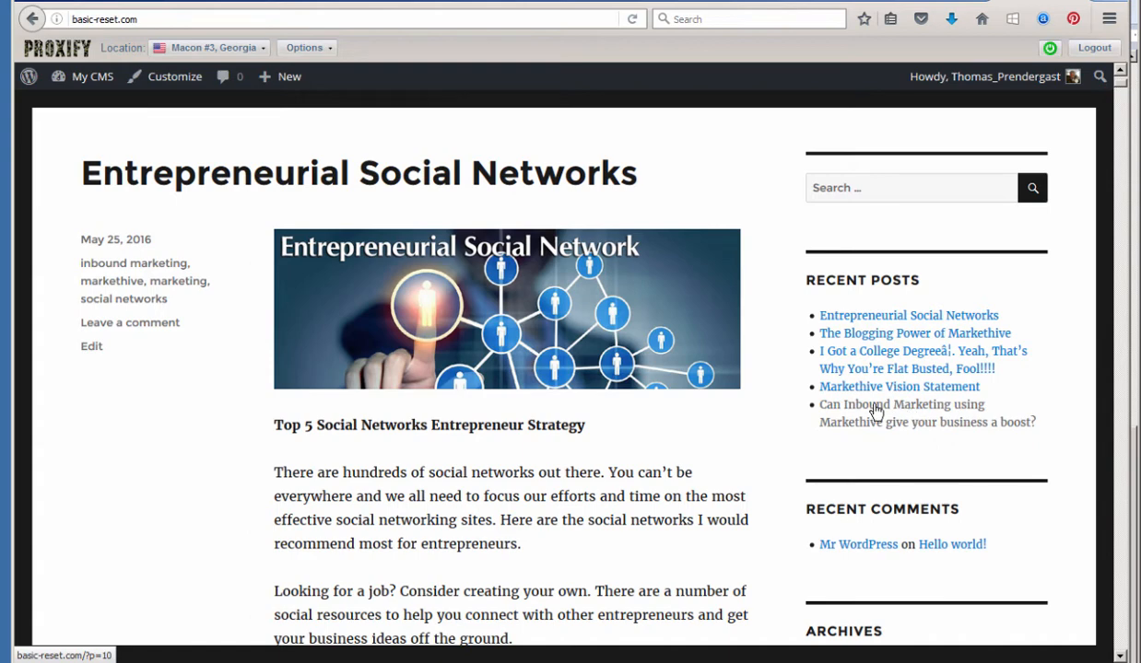
pyautogui.click(874, 413)
pyautogui.click(77, 87)
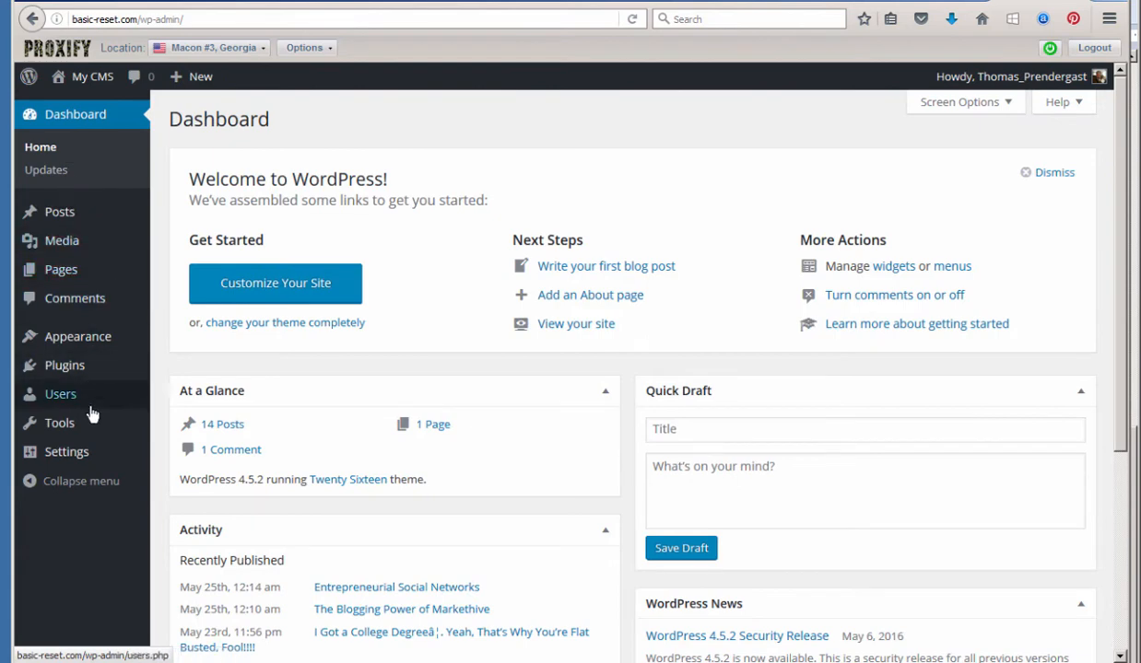
pyautogui.moveTo(81, 454)
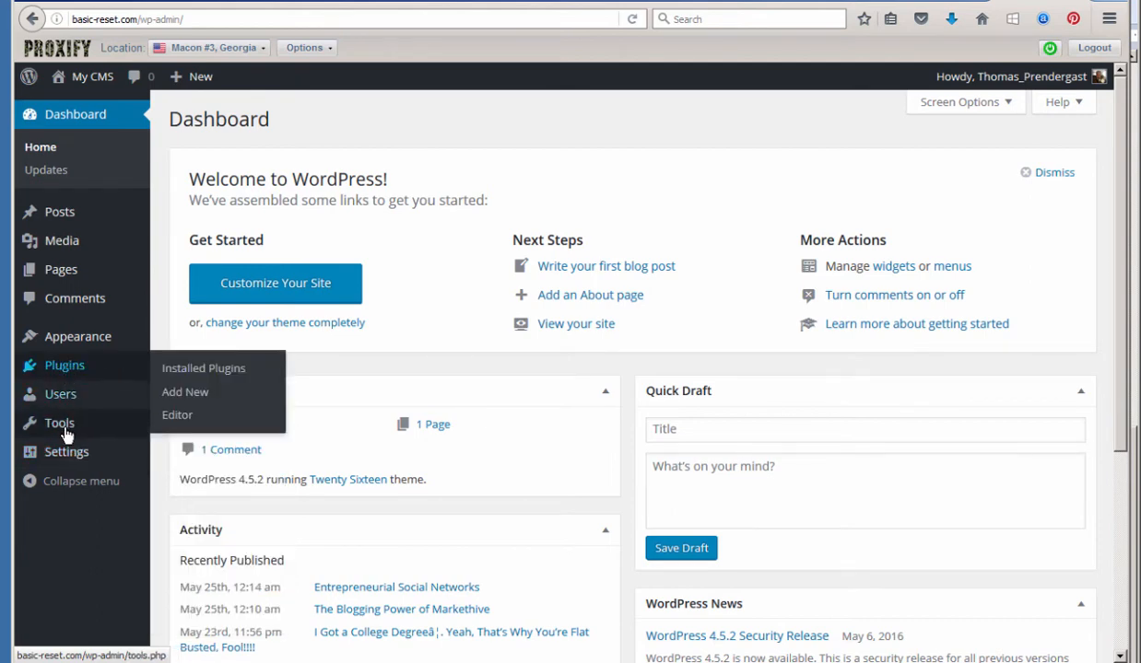
# Open the SNAP Social Networks Auto Poster settings and activate the Multiple Accounts Edition by entering the activation key
pyautogui.click(218, 595)
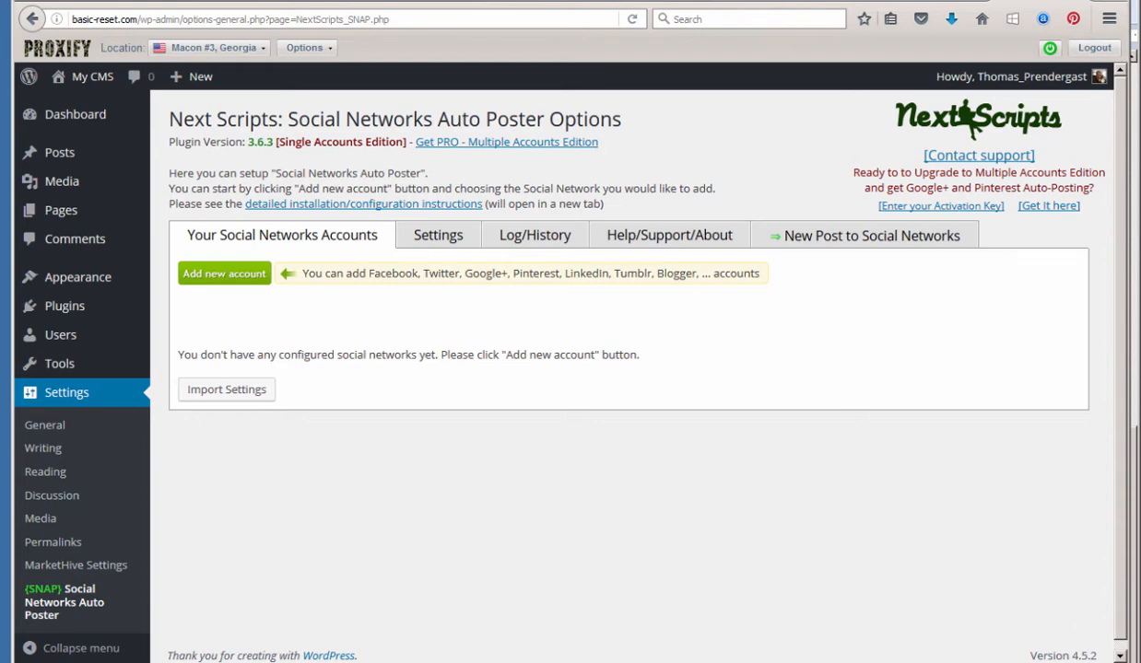
pyautogui.click(935, 206)
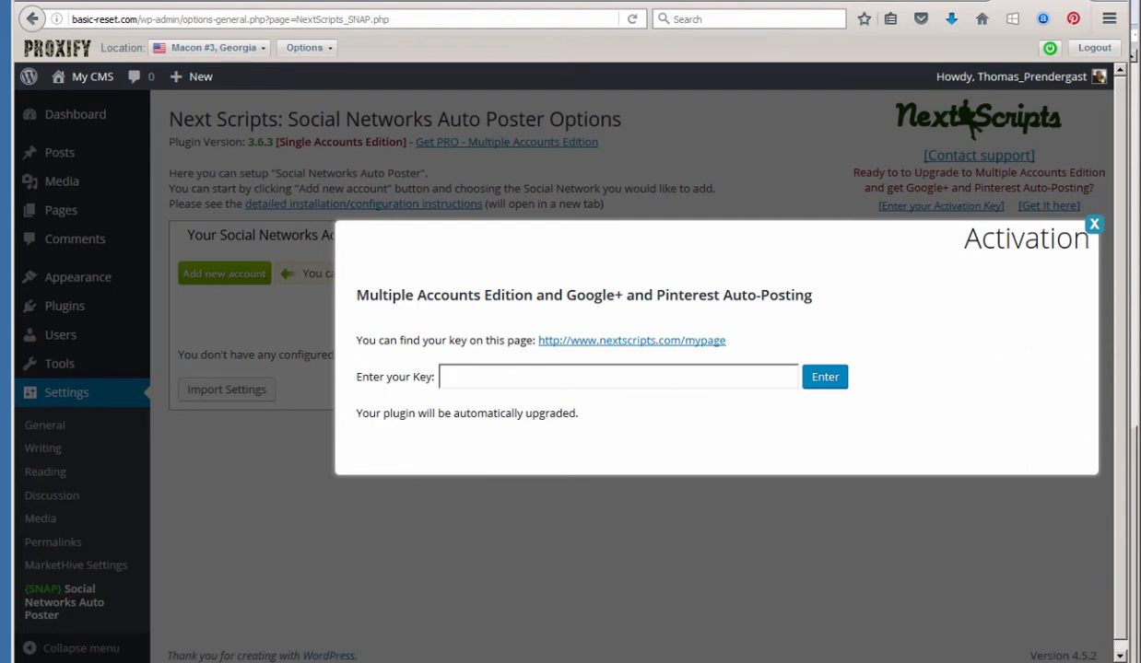
pyautogui.click(471, 377)
pyautogui.hotkey('ctrl', 'v')
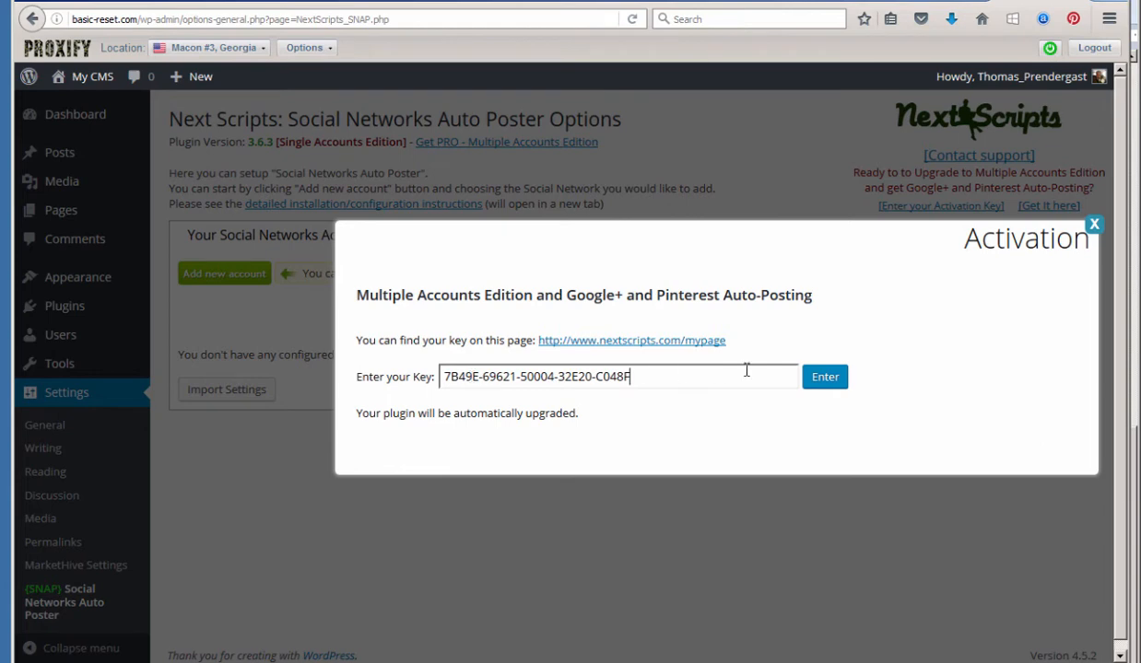
pyautogui.click(828, 377)
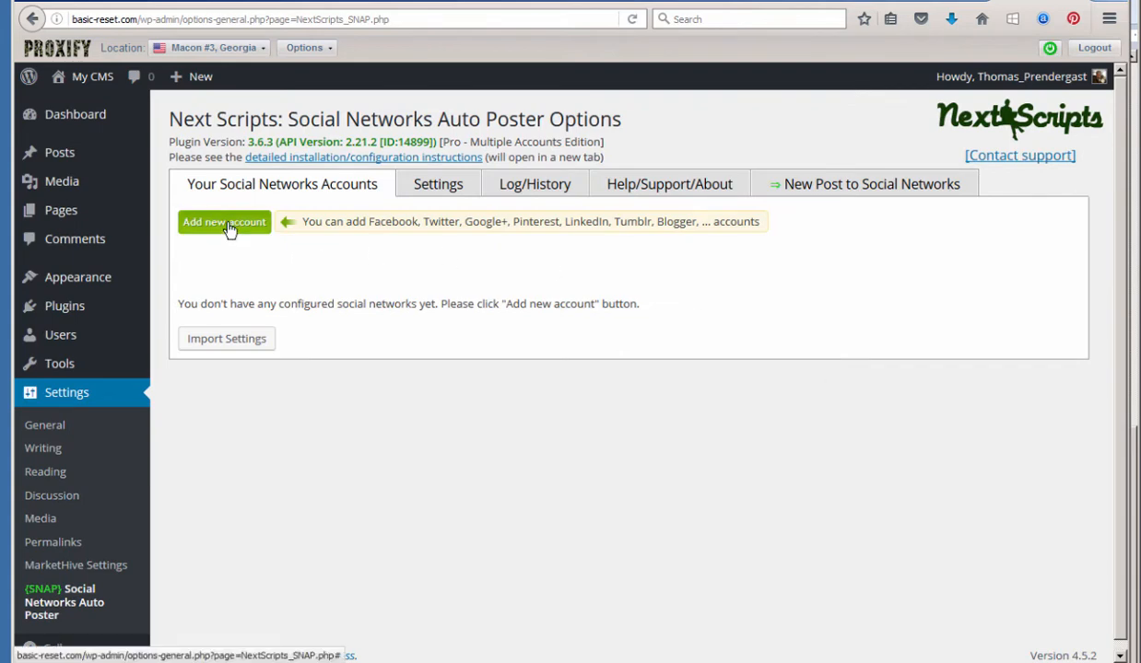
# Switch to the Facebook group page and copy the group name "Entrepreneurs Revolution" from its search field
pyautogui.click(837, 1)
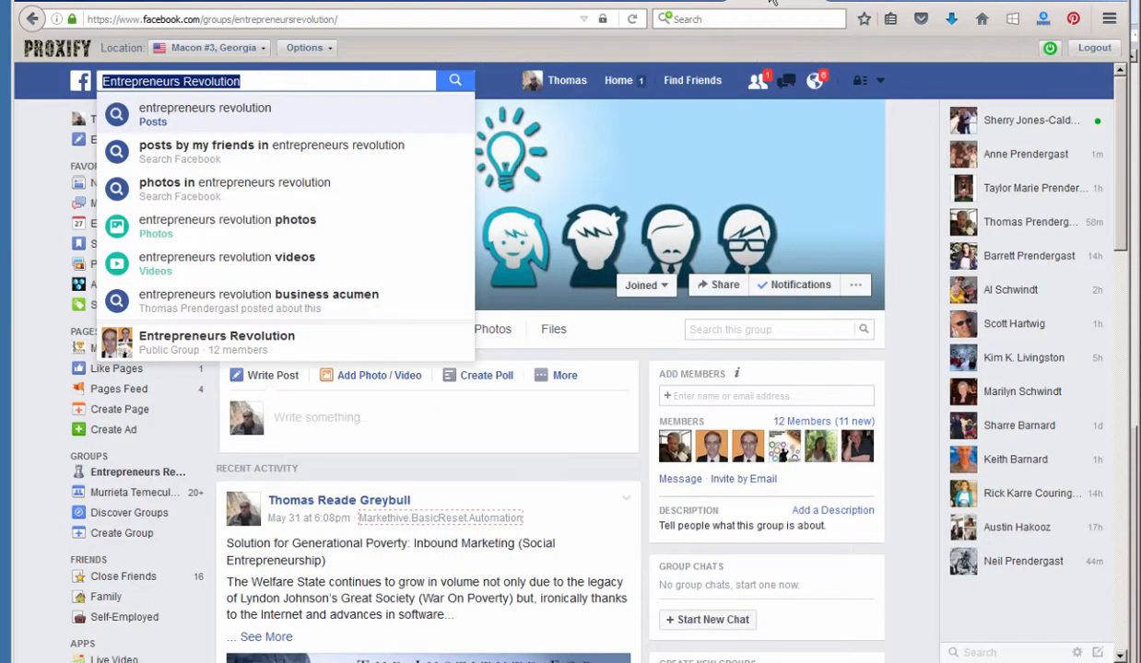
pyautogui.click(834, 2)
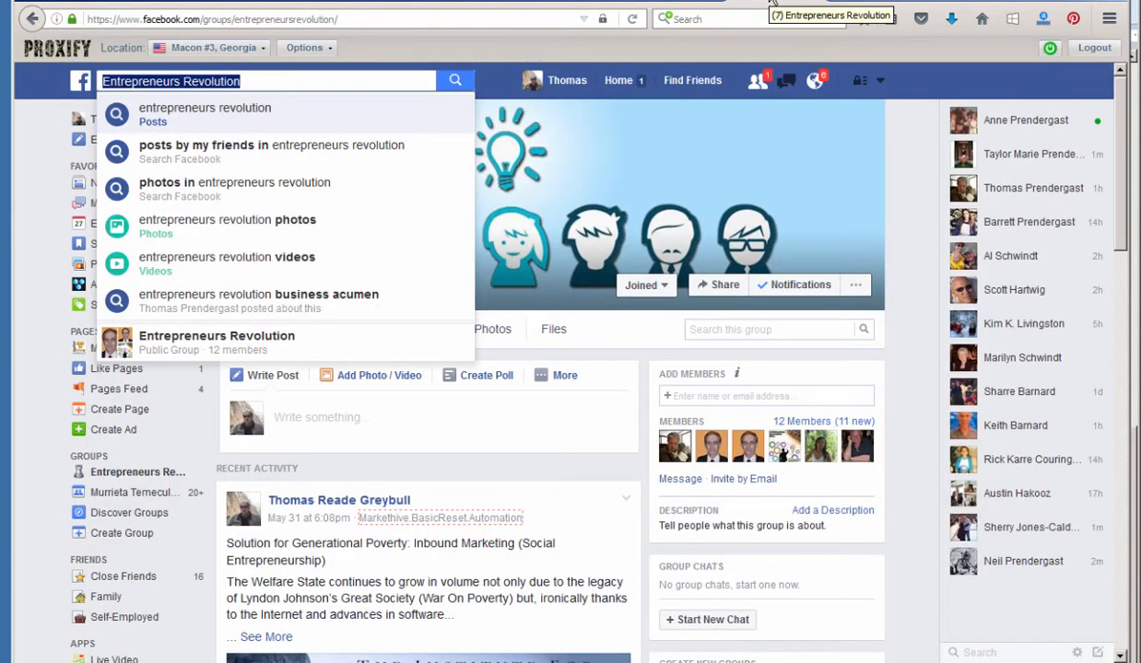
pyautogui.rightClick(160, 81)
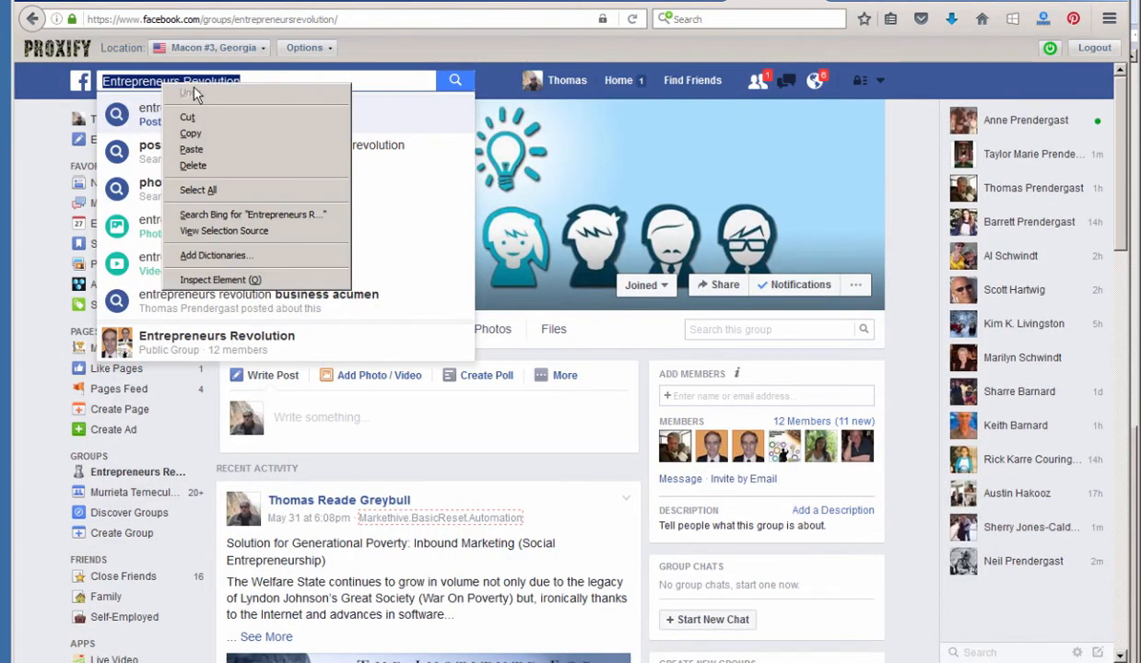
pyautogui.click(184, 130)
pyautogui.click(246, 83)
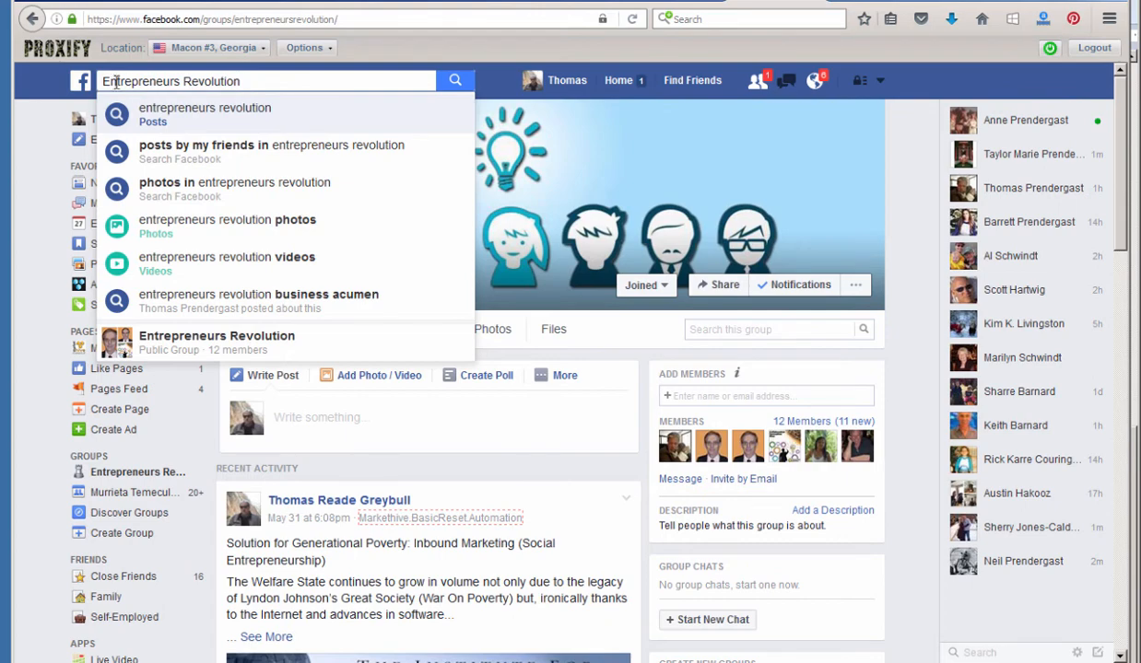
pyautogui.click(486, 77)
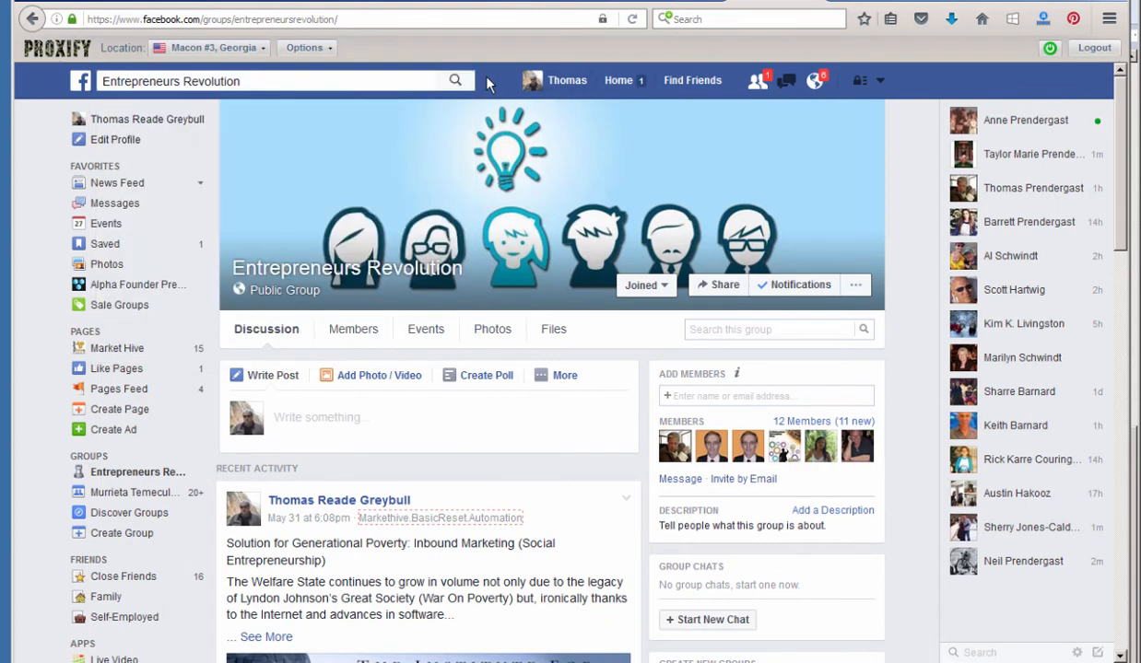
# Return to the SNAP settings, add a new Facebook account and paste "Entrepreneurs Revolution" as its nickname
pyautogui.click(1041, 1)
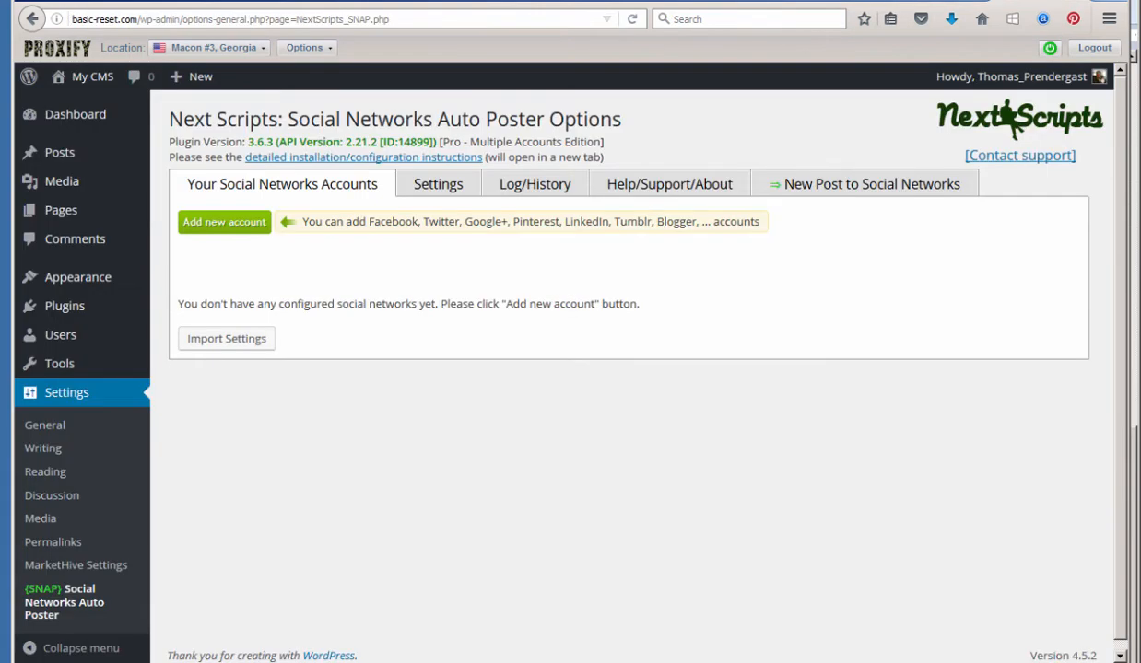
pyautogui.click(223, 223)
pyautogui.click(471, 175)
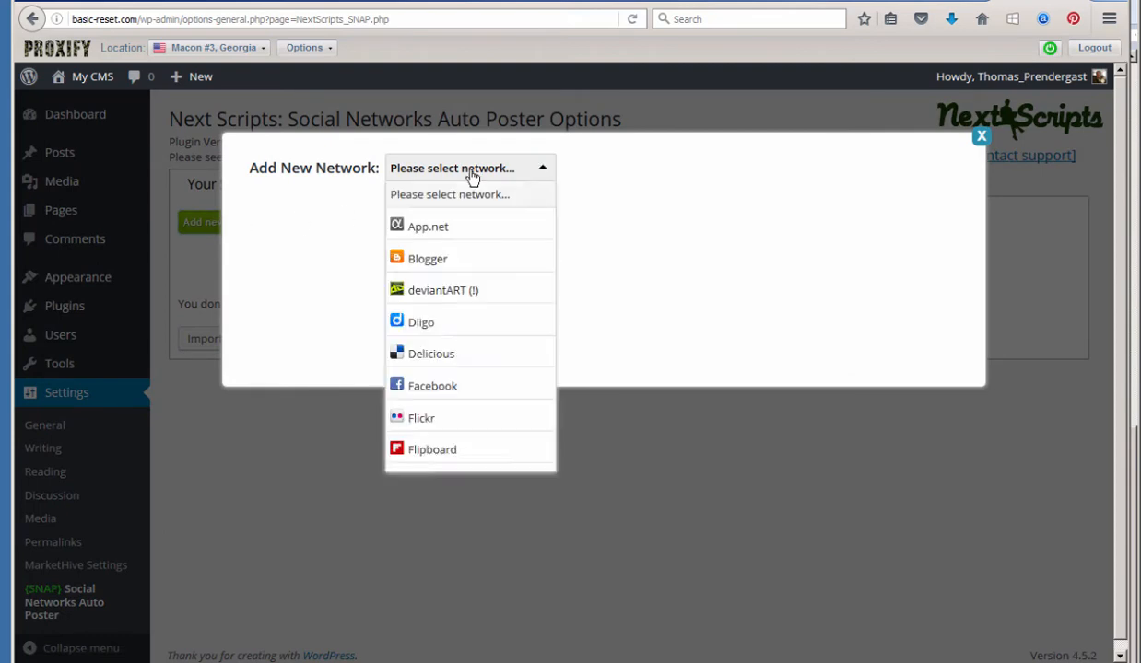
pyautogui.click(449, 391)
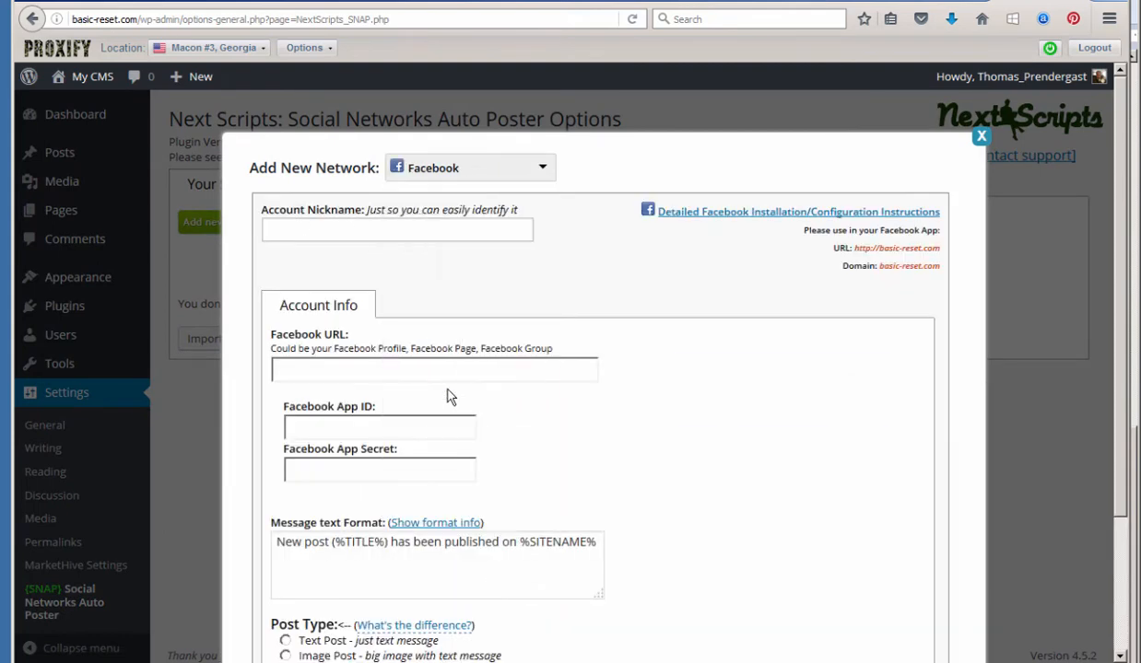
pyautogui.click(343, 230)
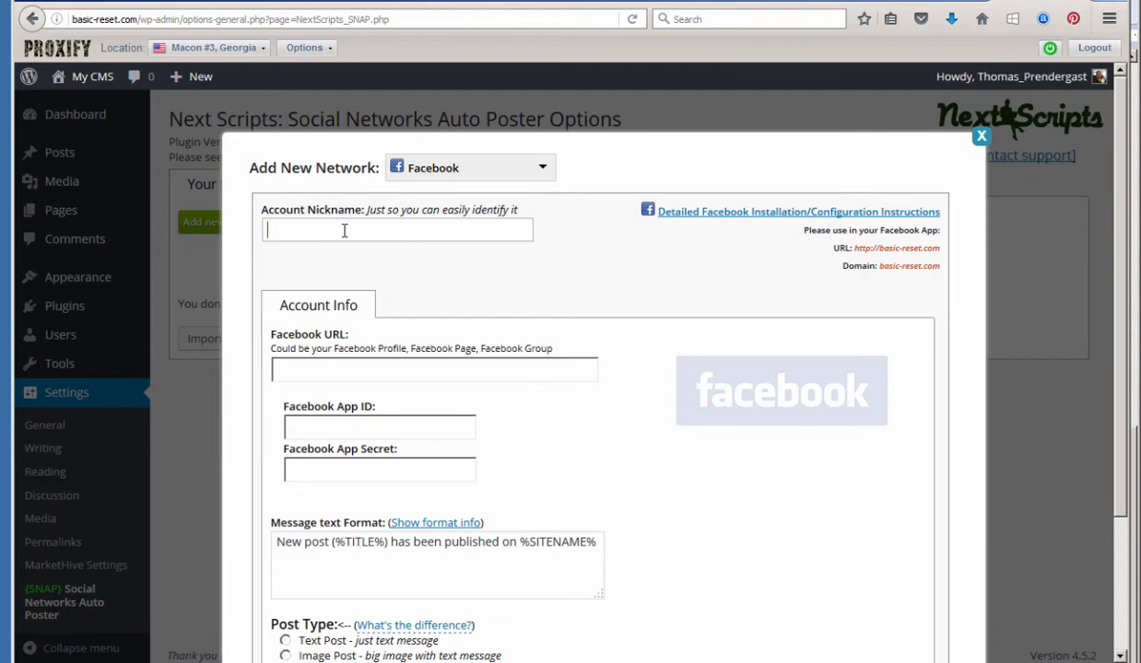
pyautogui.hotkey('ctrl', 'v')
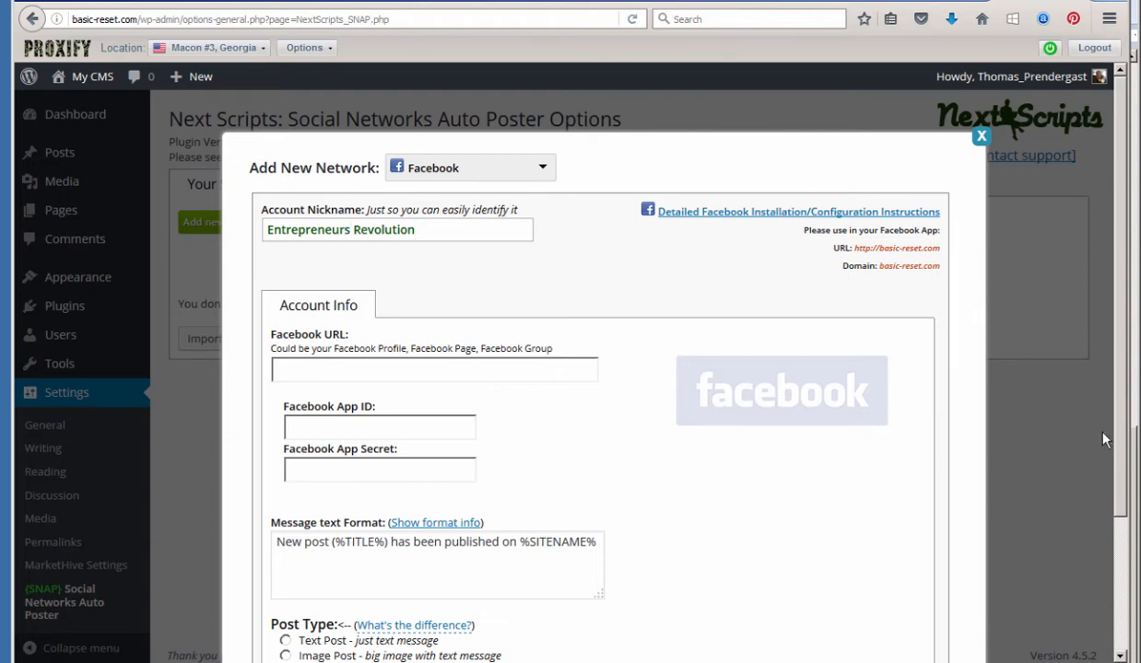
# Go back to the Entrepreneurs Revolution group page on Facebook and examine the group name in its web address
pyautogui.moveTo(1135, 2); pyautogui.dragTo(1139, 8)
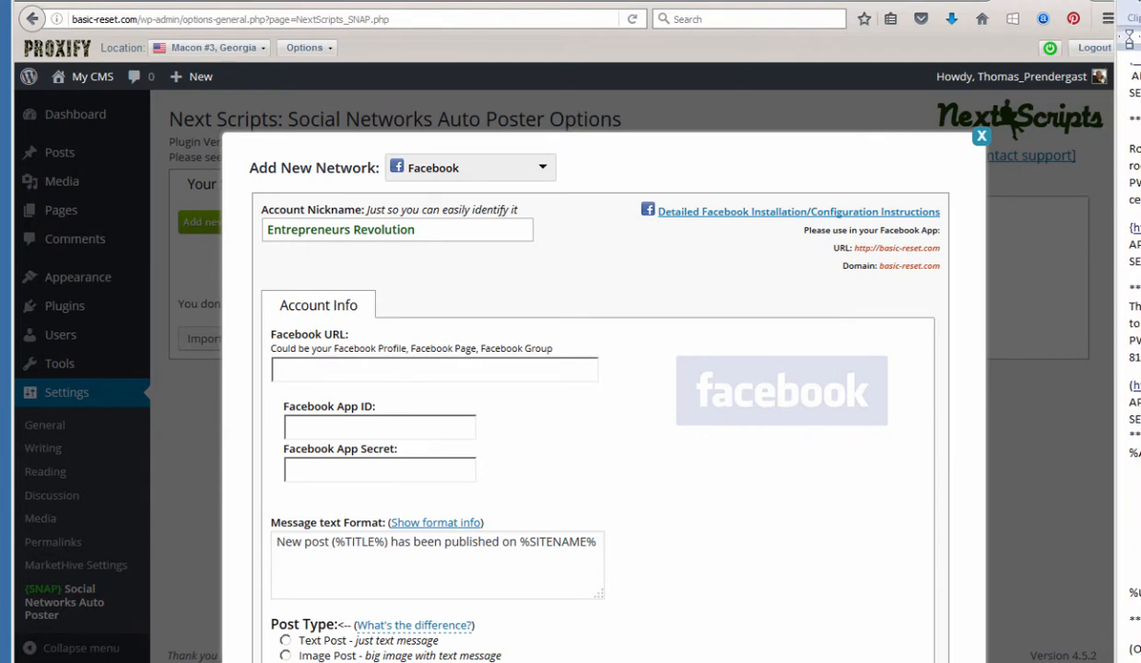
pyautogui.click(788, 2)
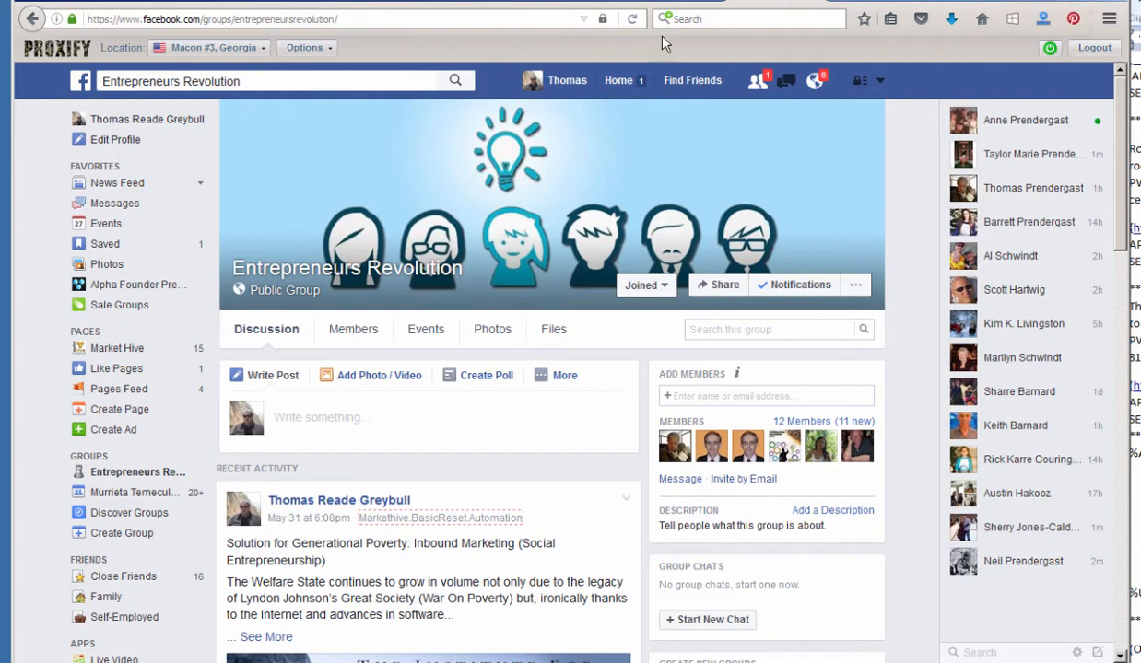
pyautogui.click(245, 20)
pyautogui.click(246, 19)
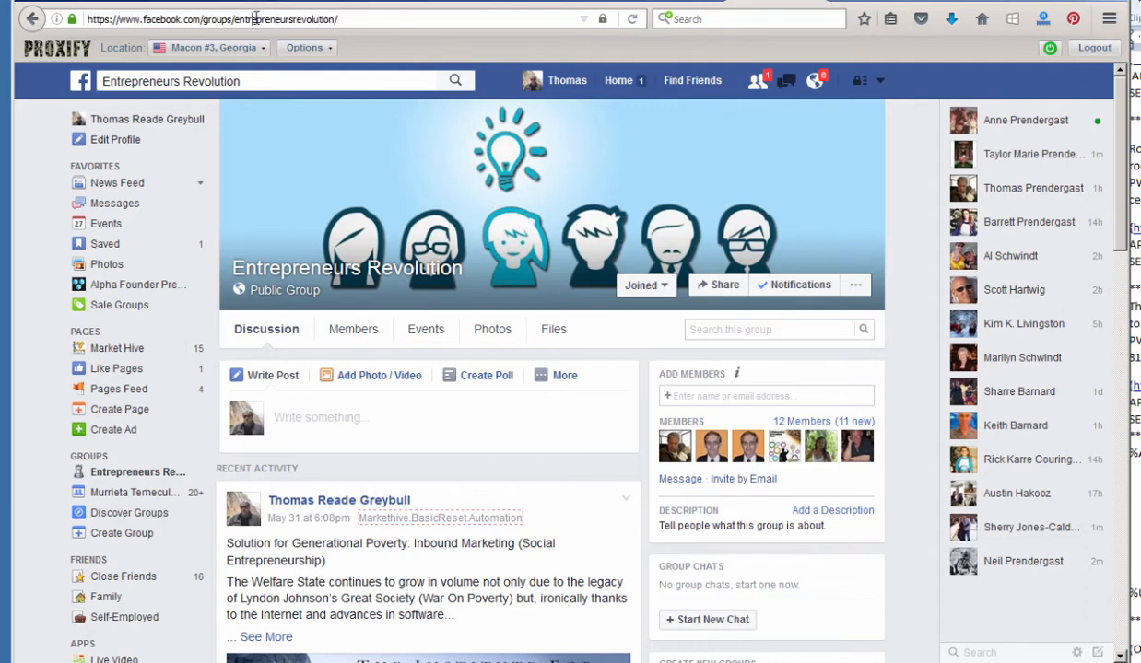
pyautogui.moveTo(356, 19); pyautogui.dragTo(236, 26)
pyautogui.click(357, 18)
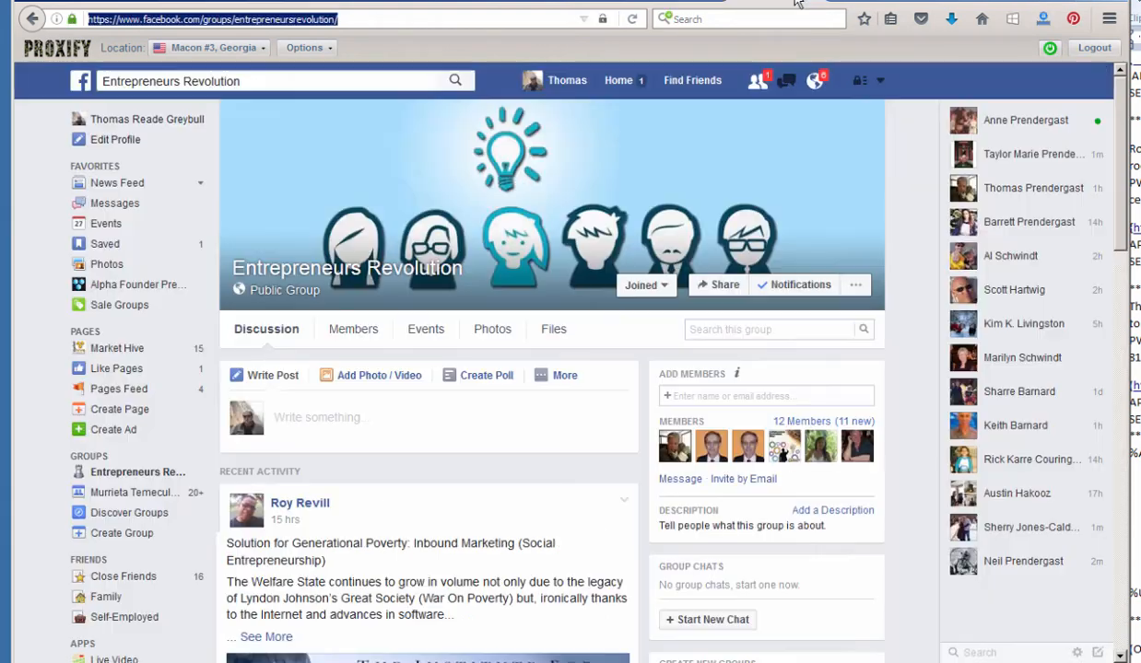
pyautogui.click(618, 361)
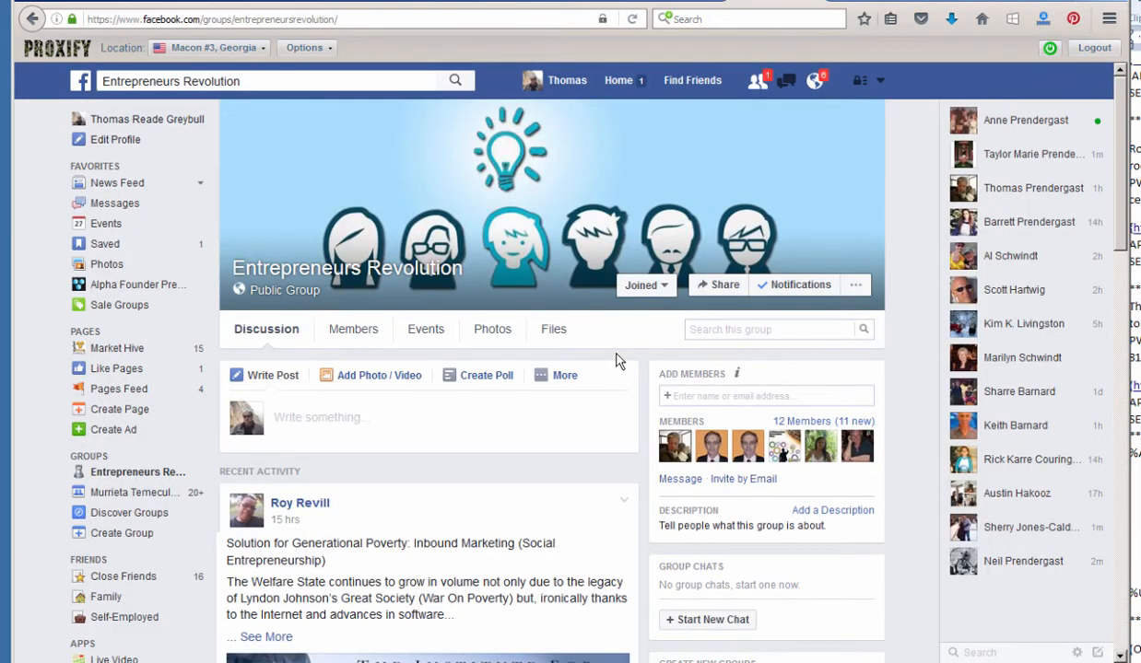
# View the group page's source code, find "group_id=" and copy the numeric group ID that follows it
pyautogui.rightClick(618, 358)
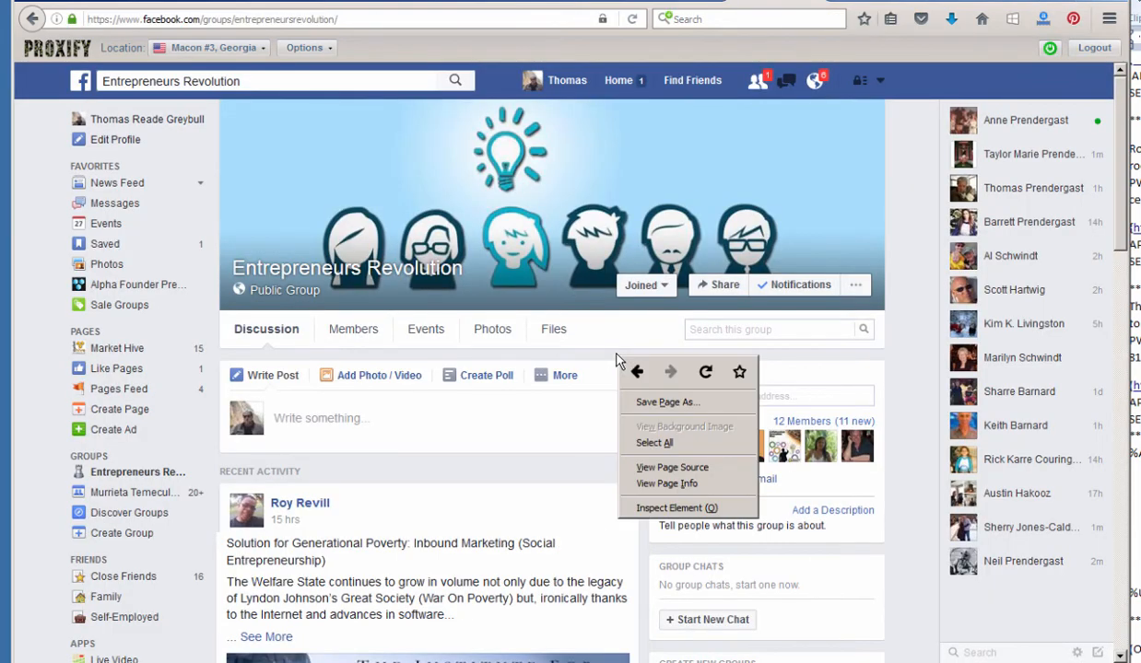
pyautogui.click(672, 468)
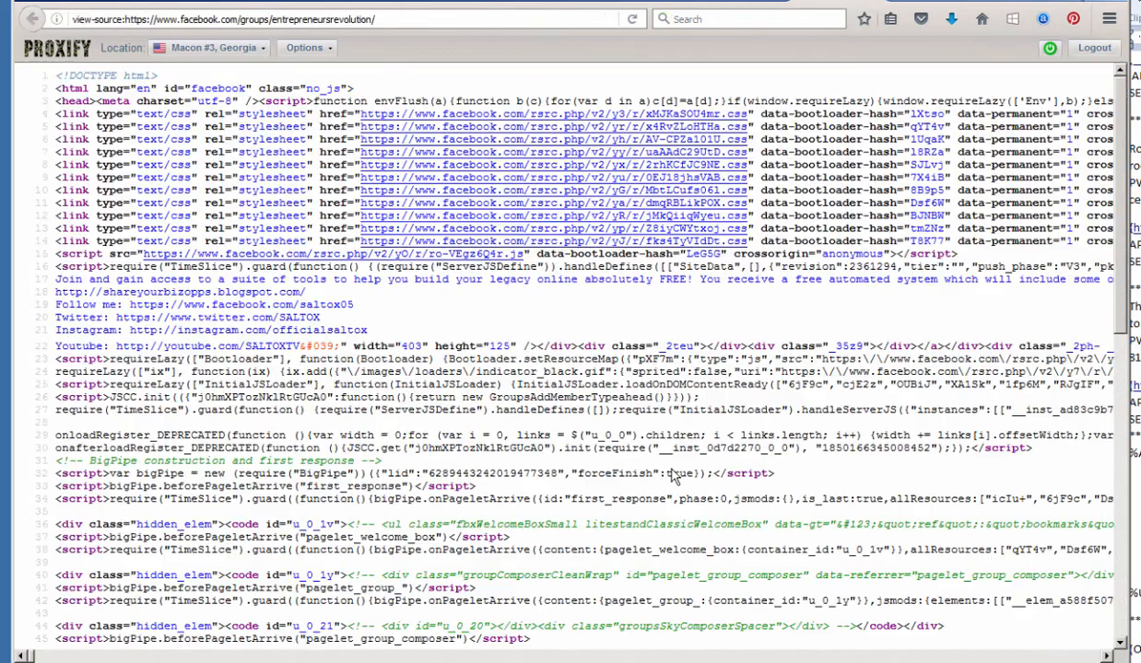
pyautogui.hotkey('ctrl', 'f')
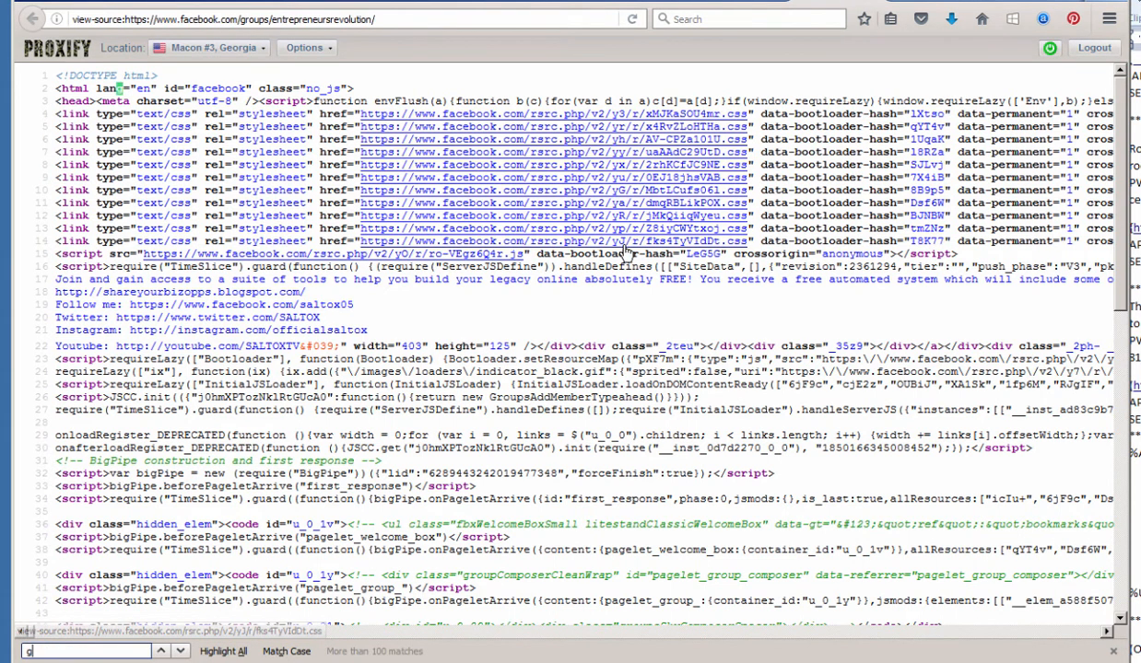
pyautogui.write('group_id=')
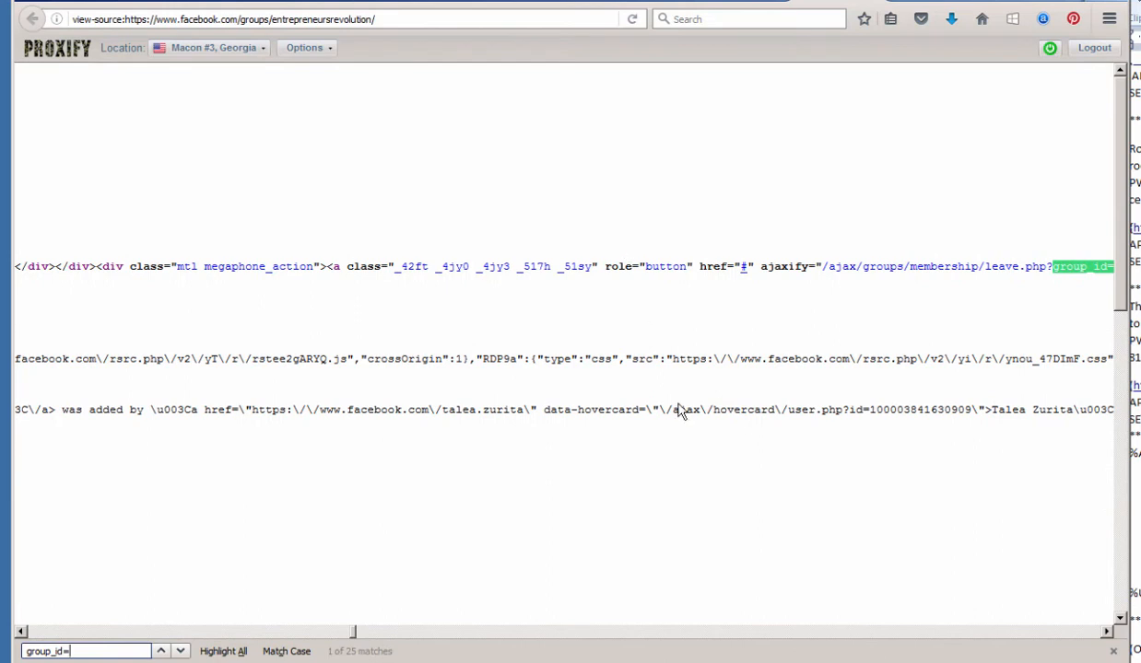
pyautogui.click(1106, 633)
pyautogui.click(1107, 633)
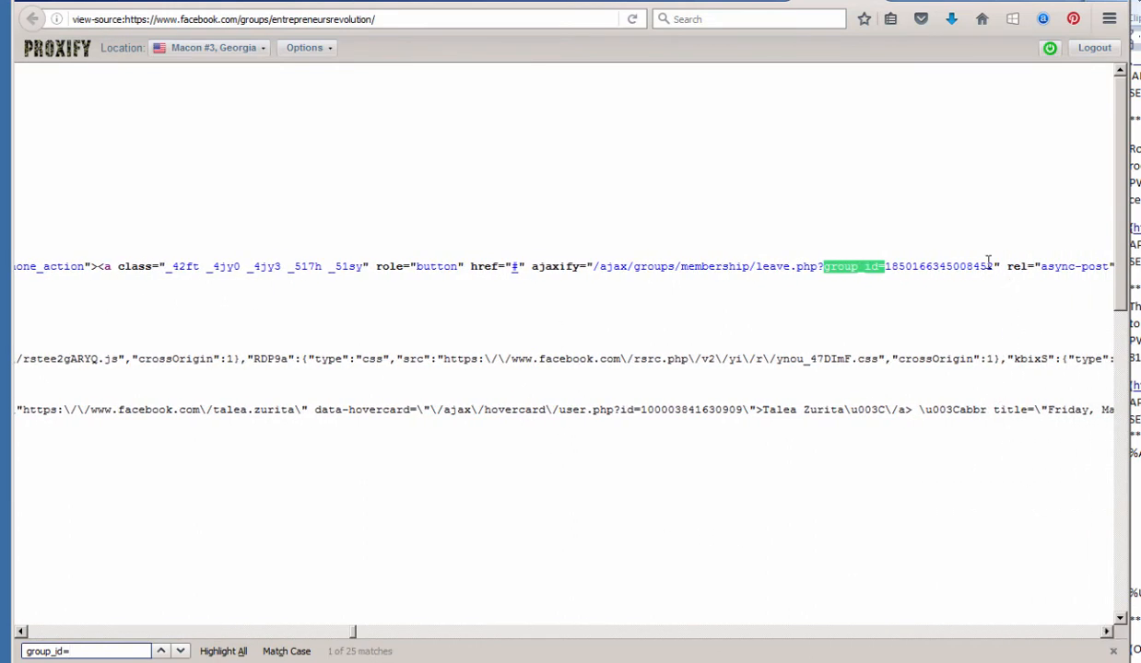
pyautogui.moveTo(995, 265); pyautogui.dragTo(884, 265)
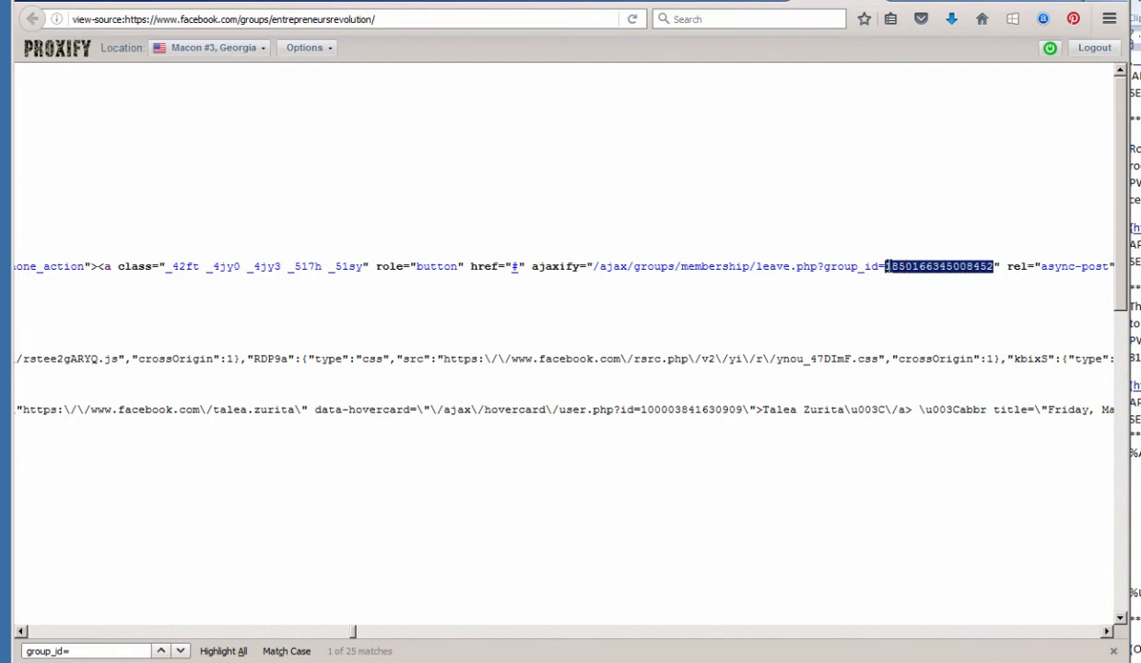
pyautogui.rightClick(886, 266)
pyautogui.click(931, 338)
# Replace "entrepreneursrevolution/" in the Facebook group's web address with the copied numeric group ID and load the page
pyautogui.click(772, 2)
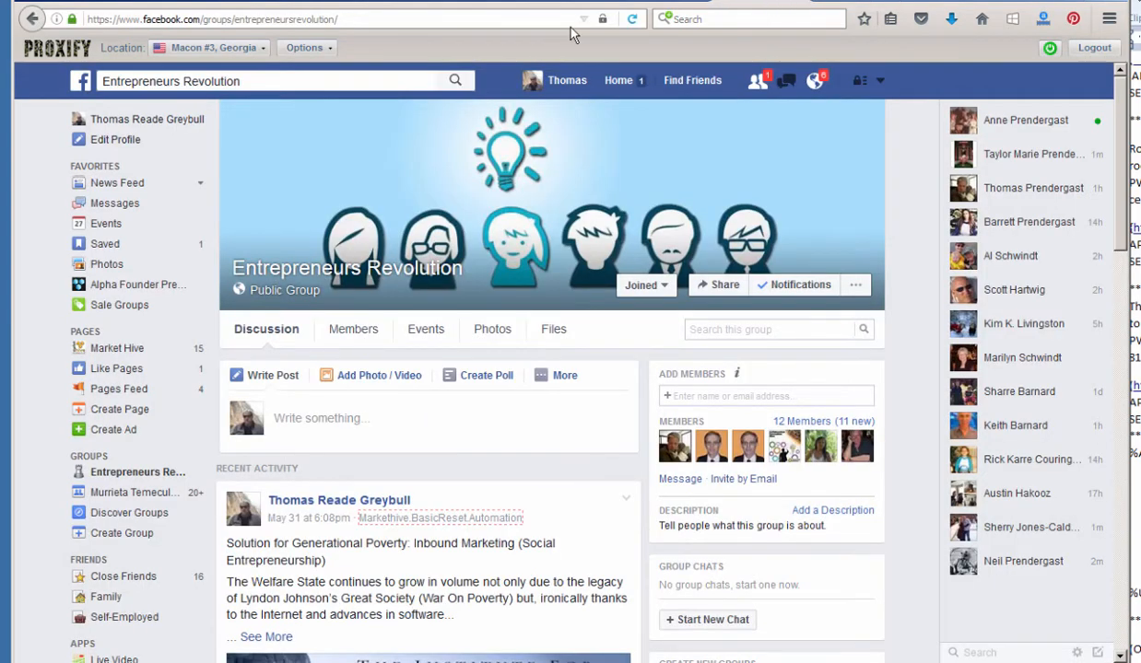
pyautogui.click(285, 19)
pyautogui.moveTo(234, 20); pyautogui.dragTo(405, 20)
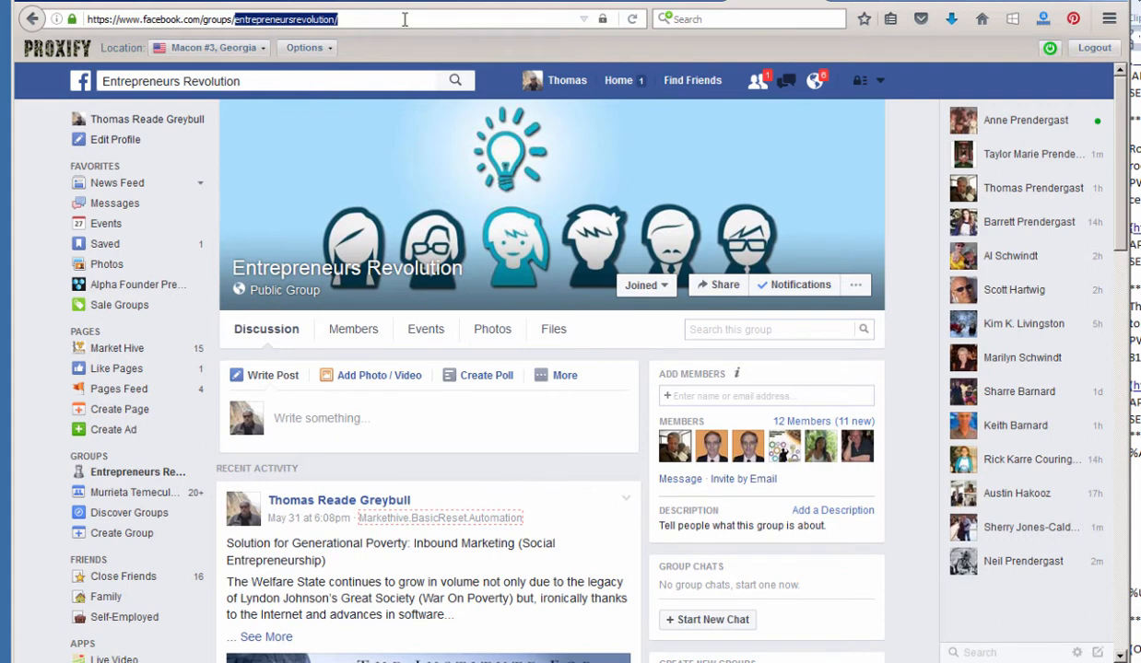
pyautogui.hotkey('ctrl', 'v')
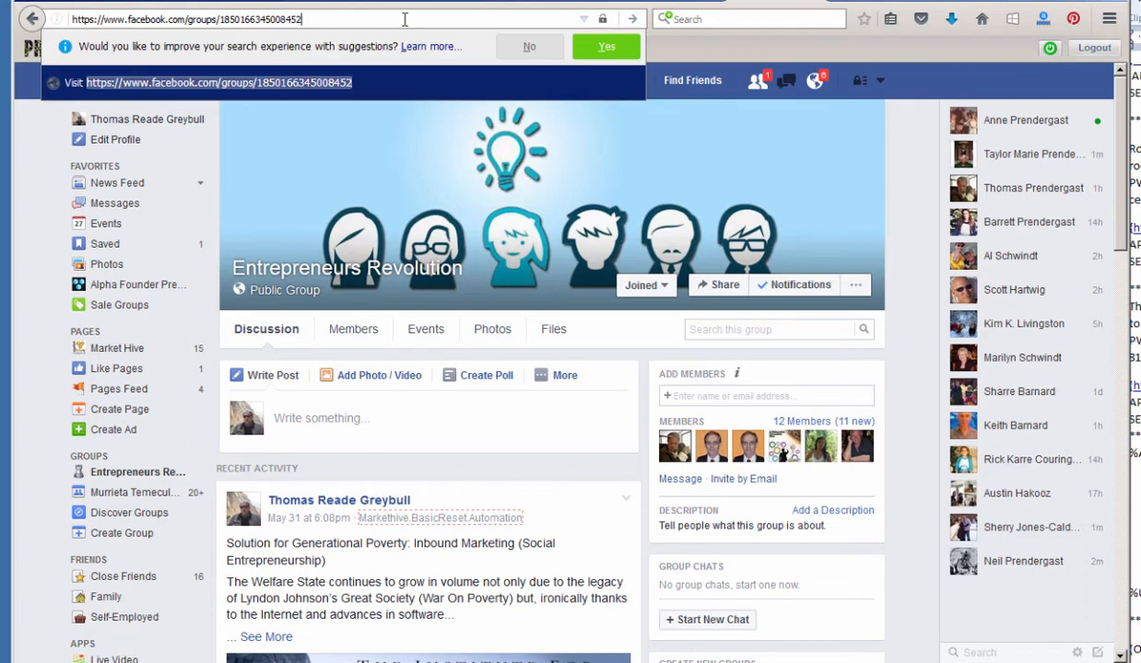
pyautogui.press('Return')
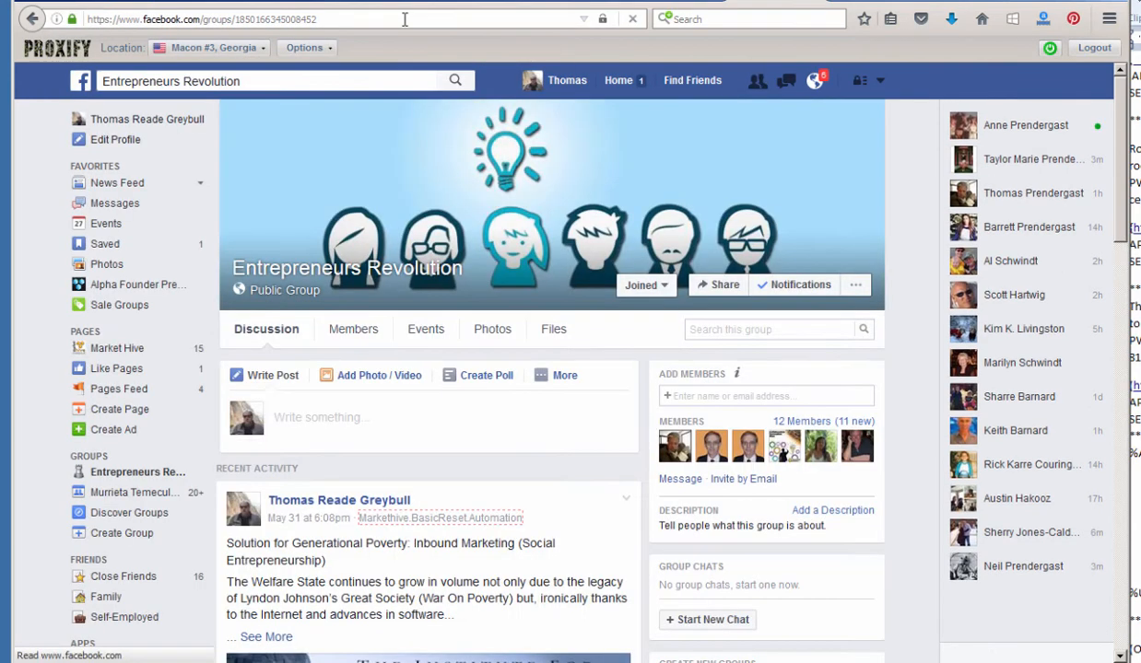
# Copy the group's numeric web address and paste it as the Facebook URL of the new SNAP account
pyautogui.click(300, 20)
pyautogui.rightClick(295, 20)
pyautogui.click(322, 75)
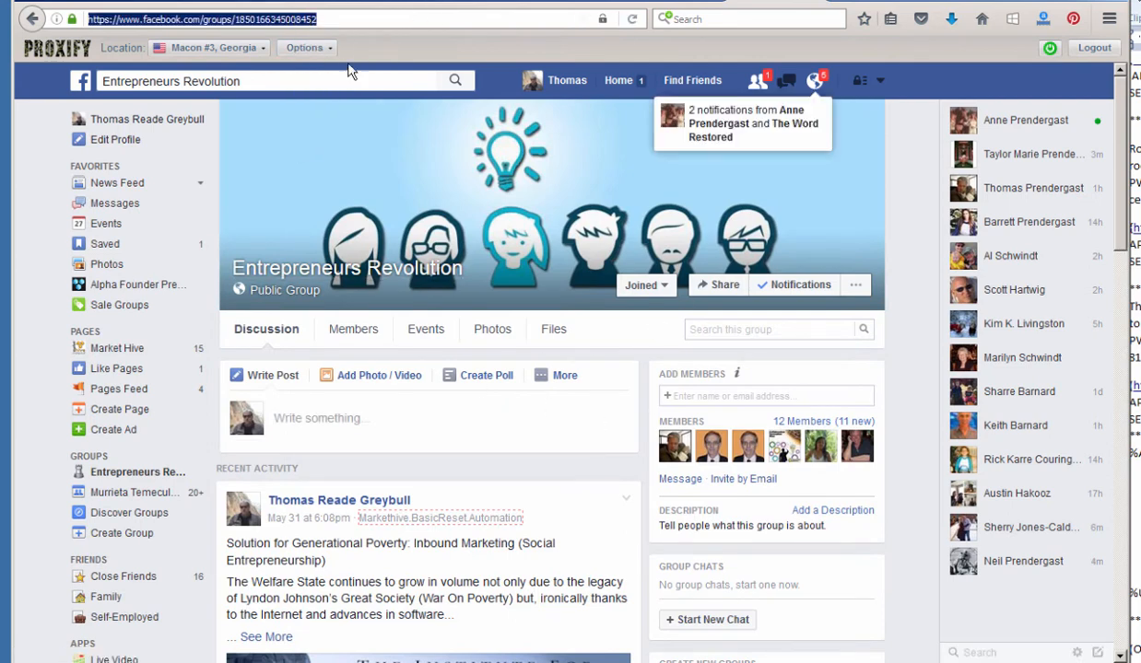
pyautogui.click(1009, 1)
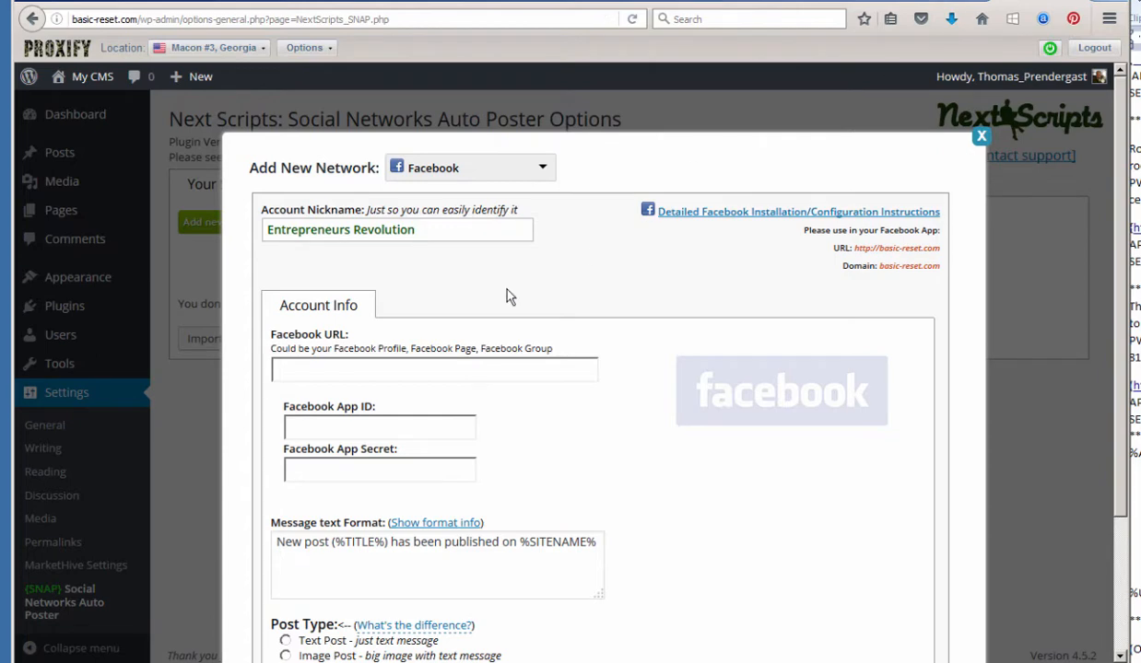
pyautogui.click(313, 370)
pyautogui.hotkey('ctrl', 'v')
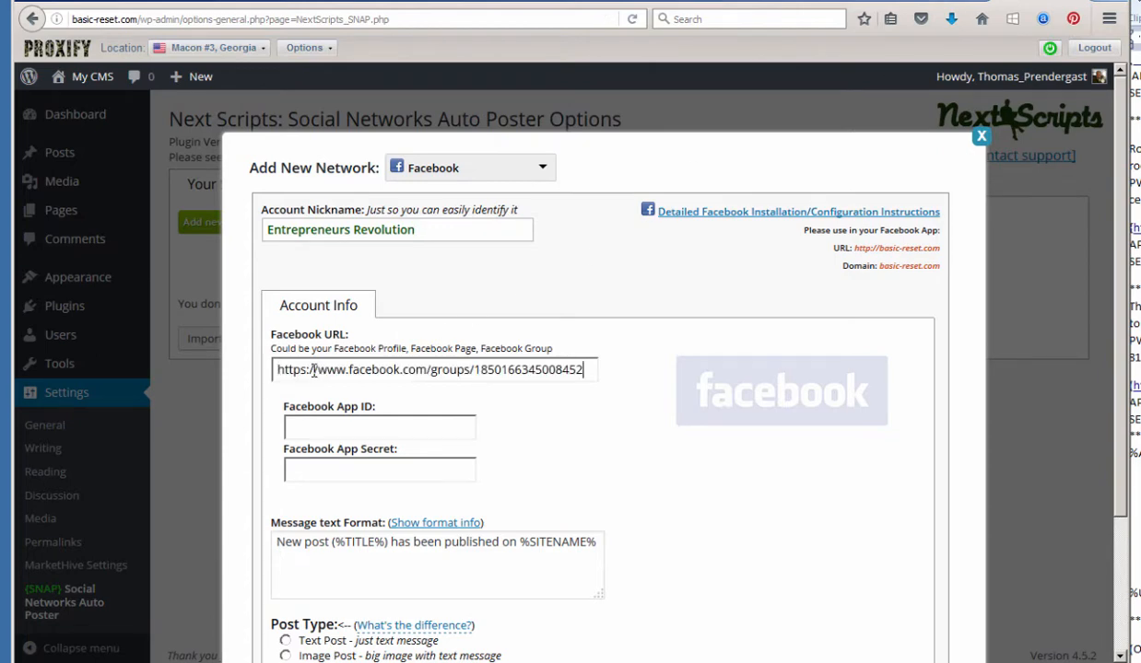
# Bring the credentials document into view beside the browser and copy the Facebook App ID listed for basic-reset.com
pyautogui.hotkey('alt', 'Tab')
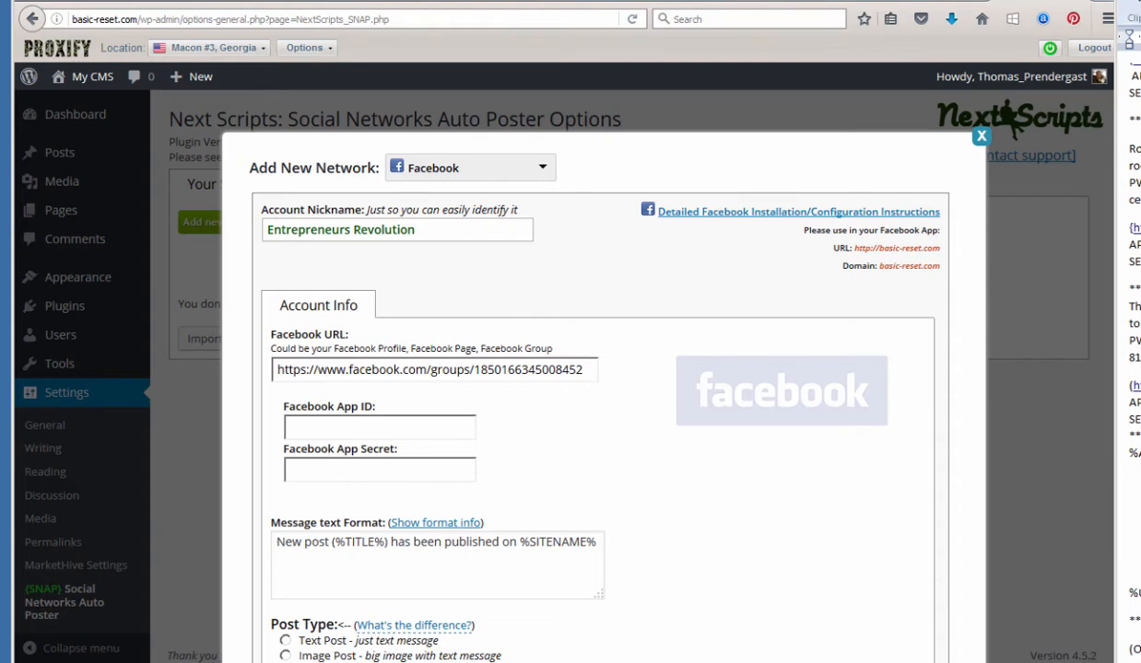
pyautogui.moveTo(1133, 2); pyautogui.dragTo(702, 8)
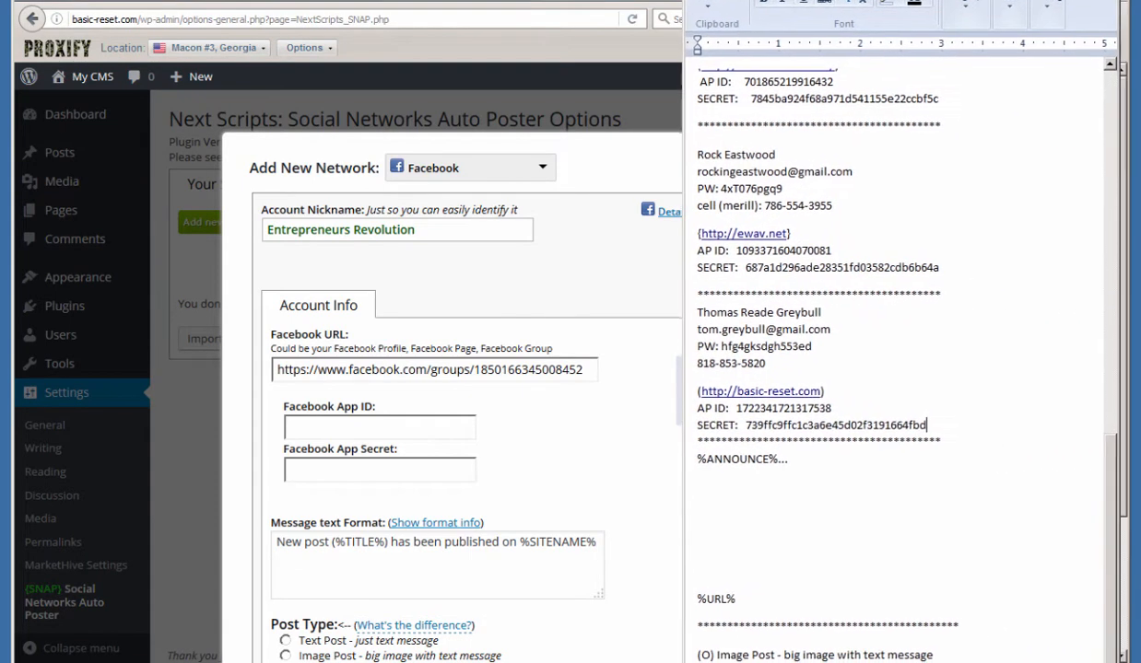
pyautogui.doubleClick(777, 409)
pyautogui.rightClick(777, 415)
pyautogui.click(798, 437)
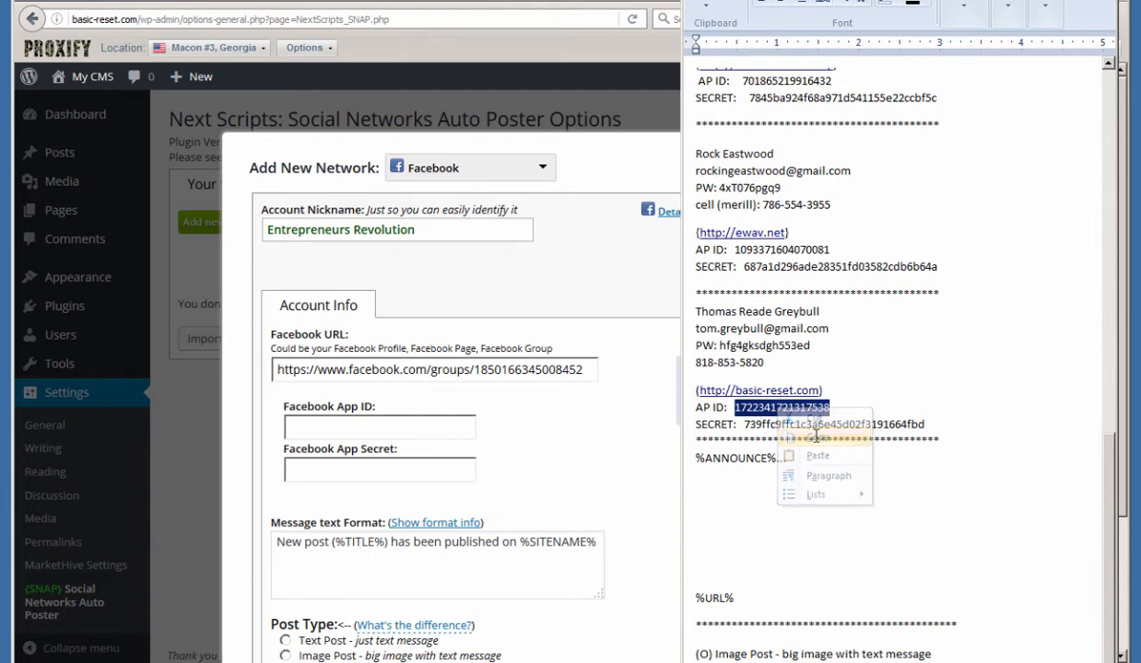
# Paste the copied Facebook App ID into the new account, and copy the basic-reset.com app secret from the credentials document into Facebook App Secret
pyautogui.click(361, 428)
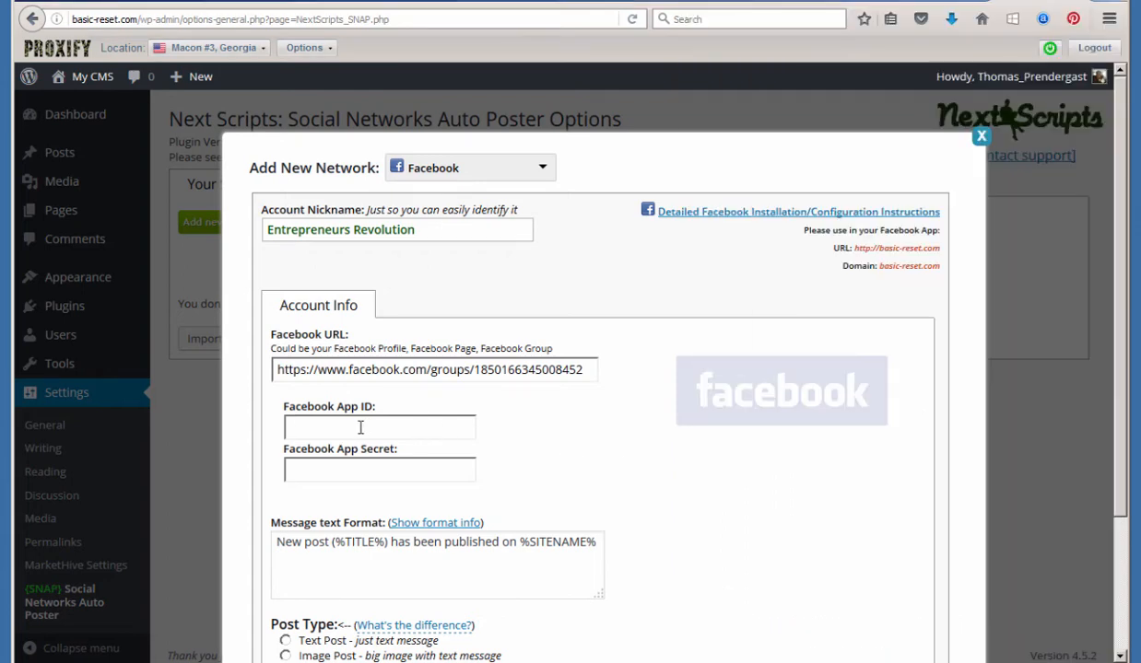
pyautogui.hotkey('ctrl', 'v')
pyautogui.hotkey('alt', 'Tab')
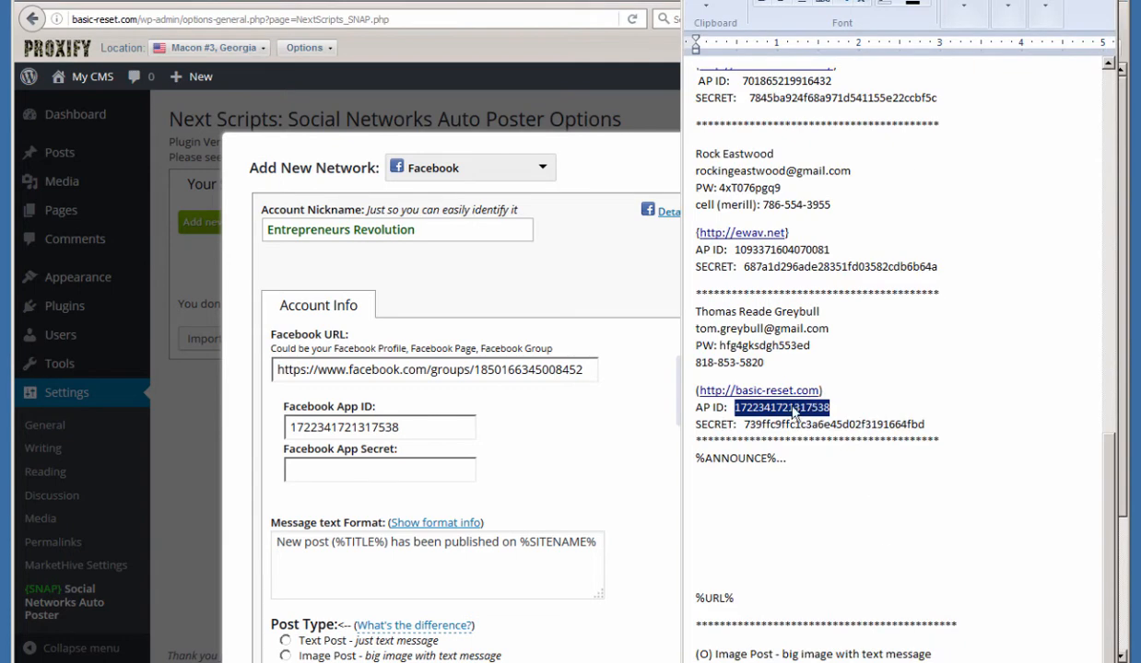
pyautogui.moveTo(743, 425); pyautogui.dragTo(933, 423)
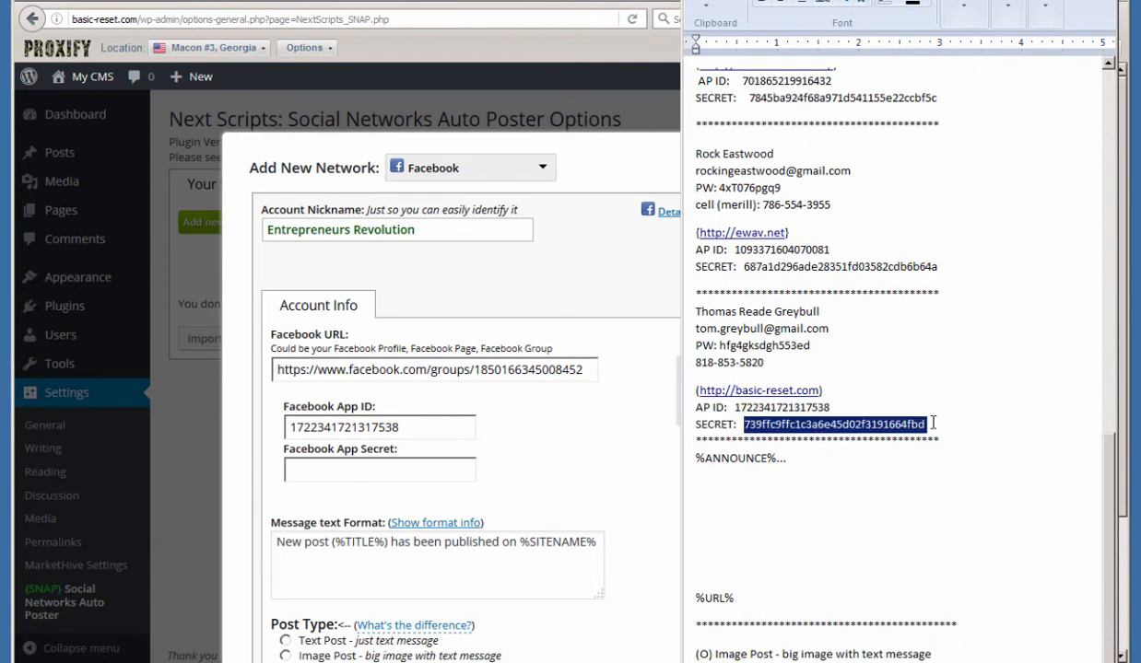
pyautogui.rightClick(878, 416)
pyautogui.click(921, 446)
pyautogui.click(386, 469)
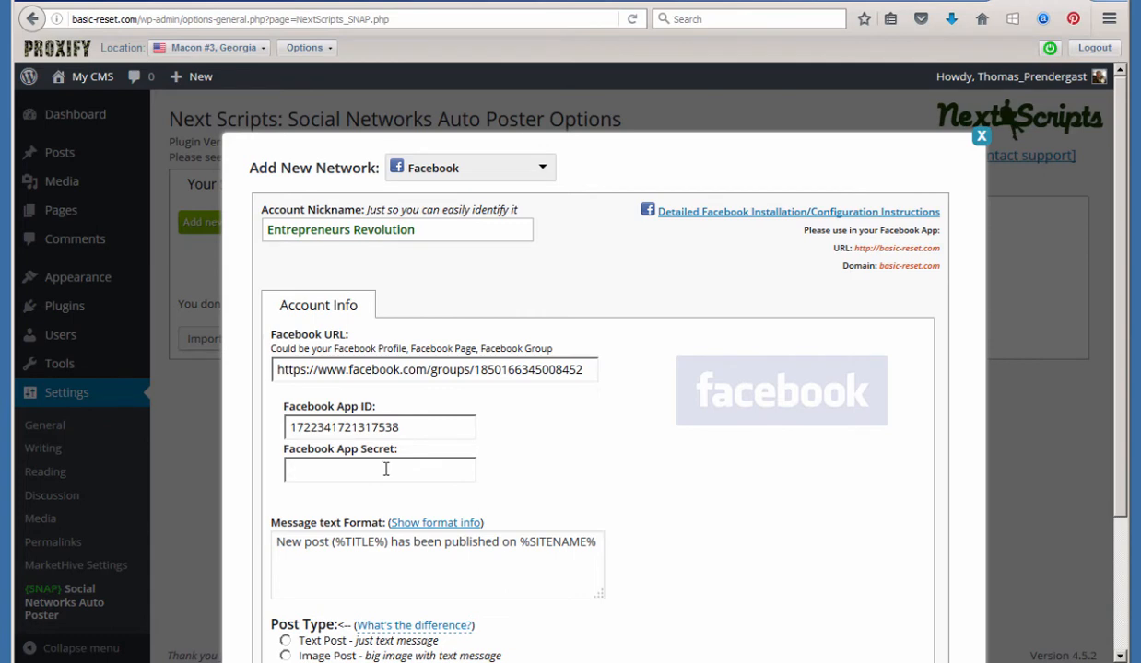
pyautogui.hotkey('ctrl', 'v')
# Show the message format info, set the post type to Image Post with images uploaded to Timeline, and save the new Facebook account
pyautogui.scroll(-3, 734, 508)
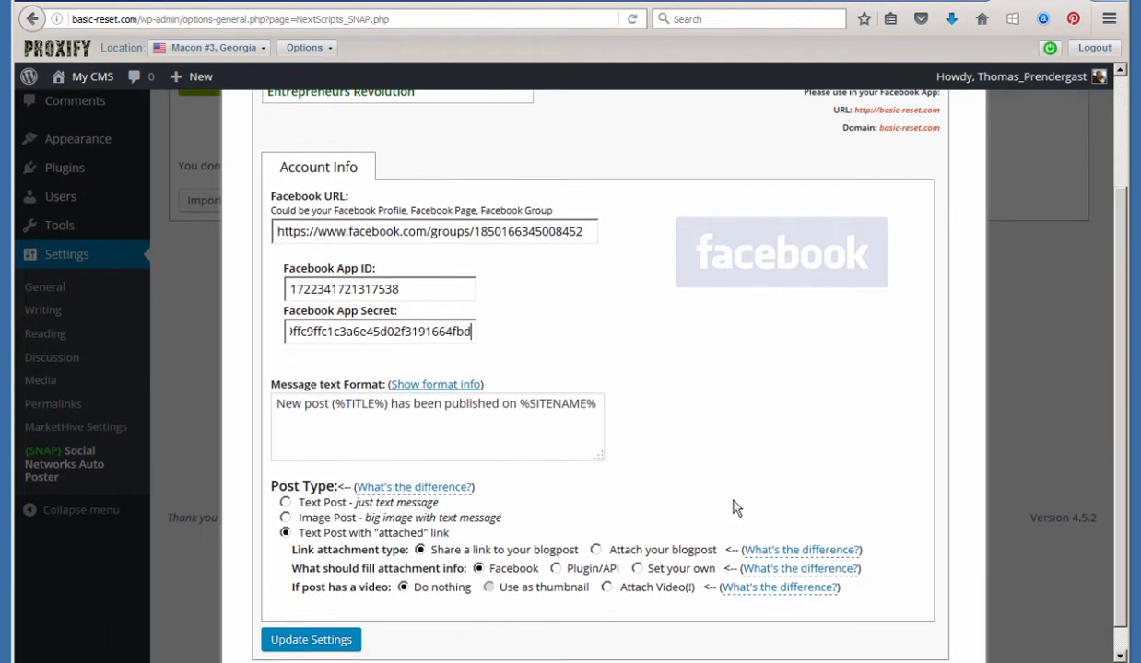
pyautogui.click(400, 380)
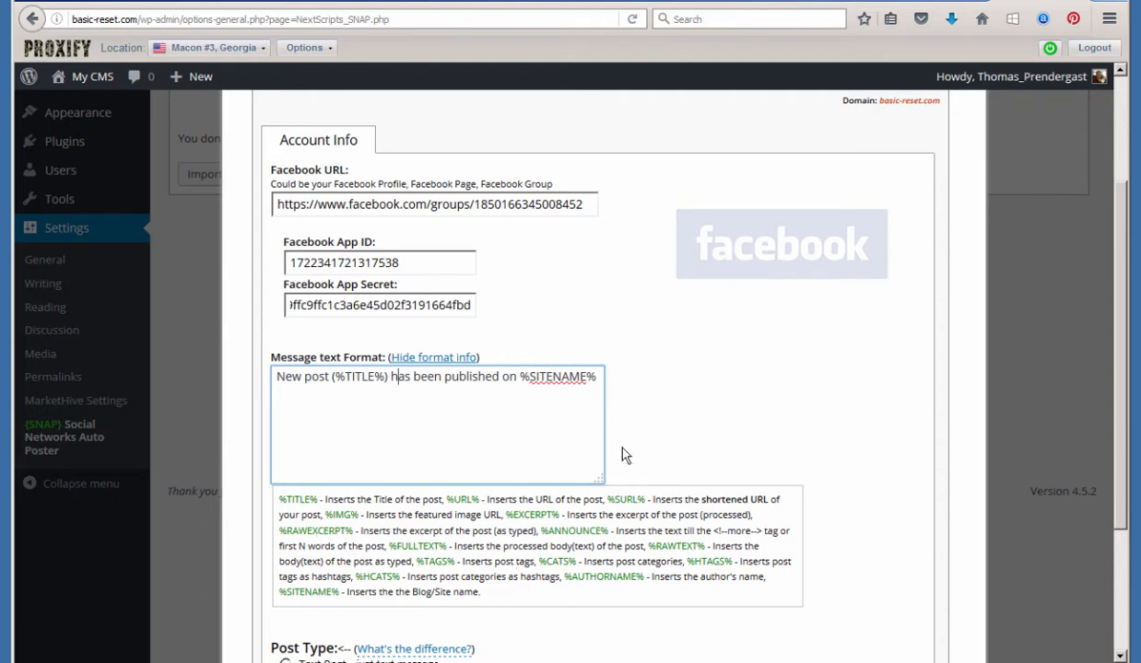
pyautogui.click(608, 429)
pyautogui.scroll(-3, 617, 416)
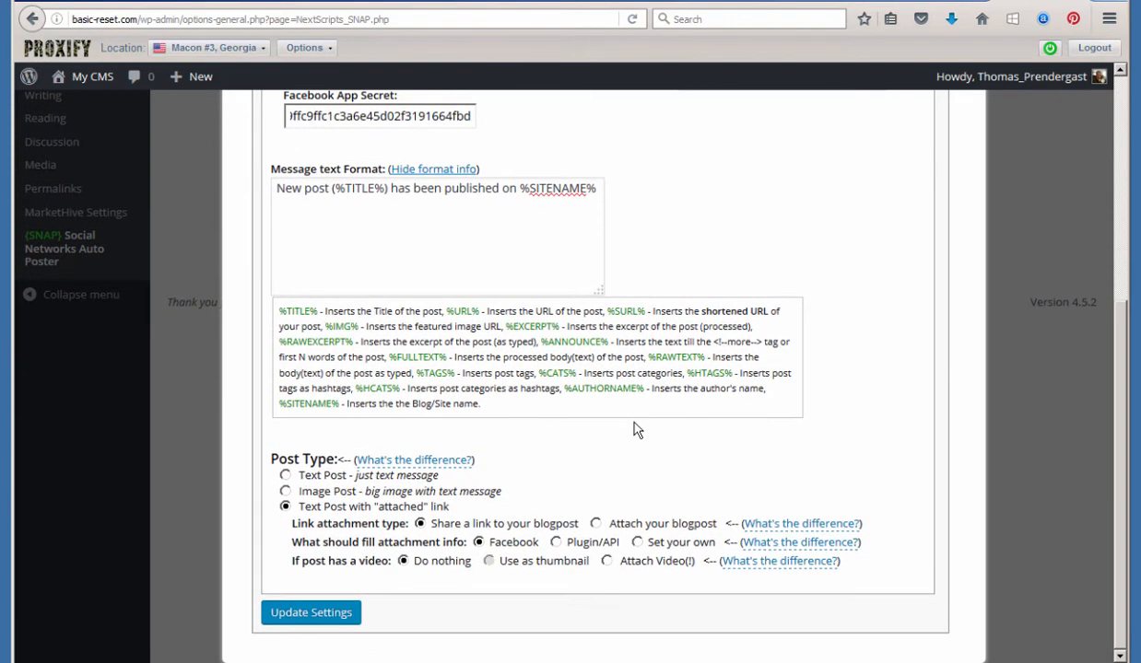
pyautogui.click(285, 491)
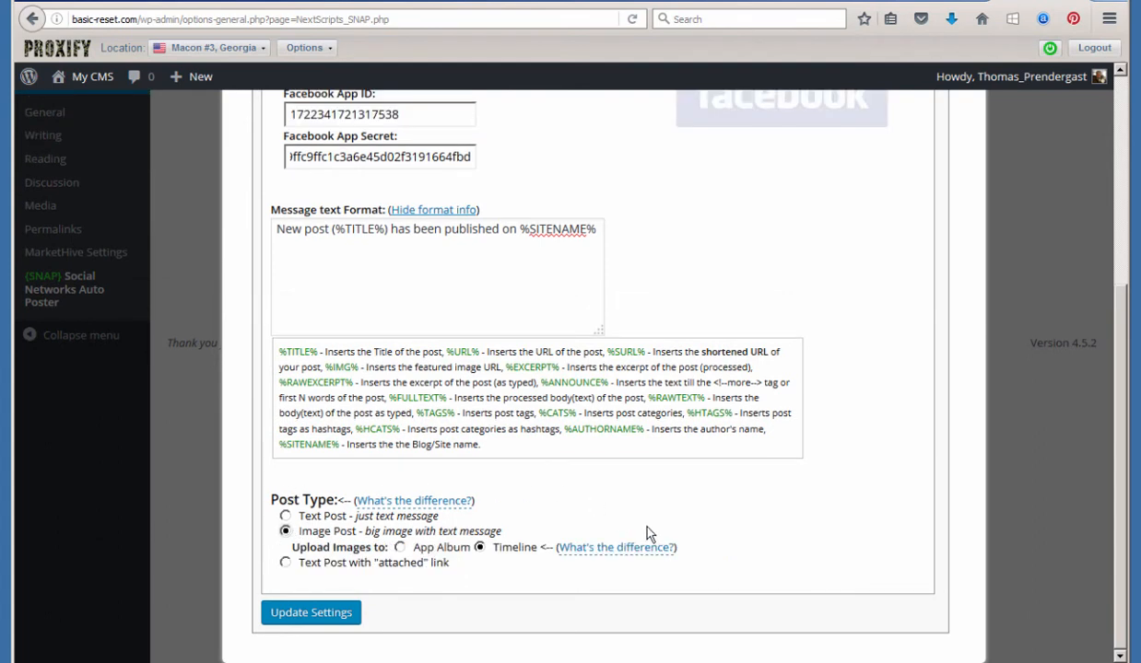
pyautogui.click(313, 613)
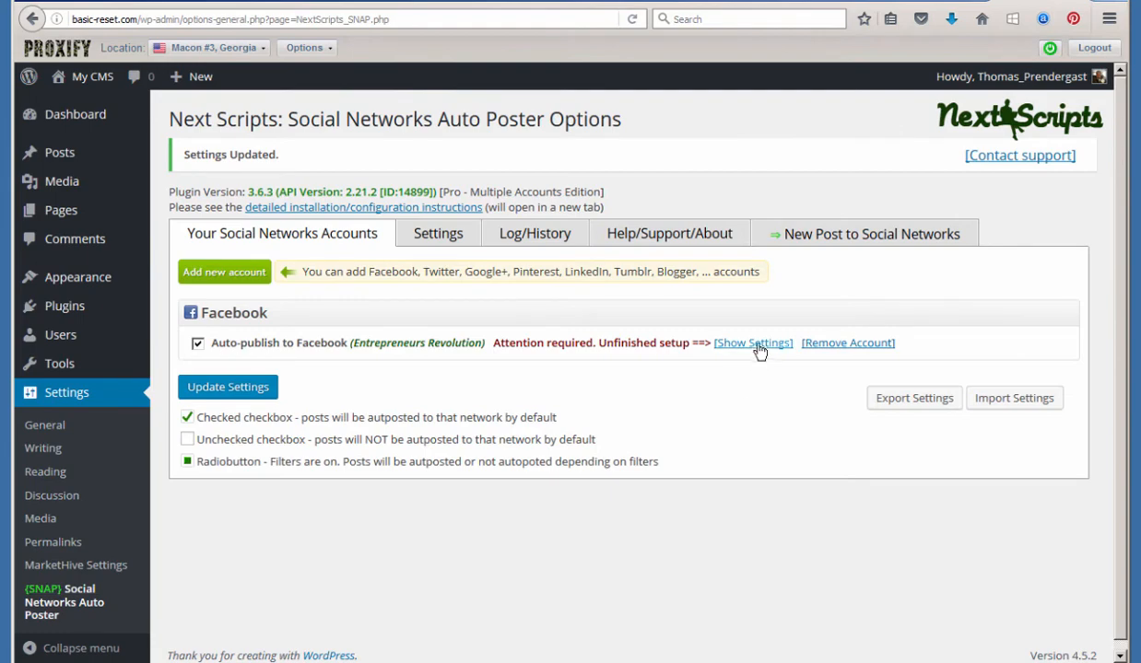
# Expand the Entrepreneurs Revolution account's settings and bring its Facebook authorization link into view
pyautogui.click(758, 345)
pyautogui.scroll(-3, 608, 498)
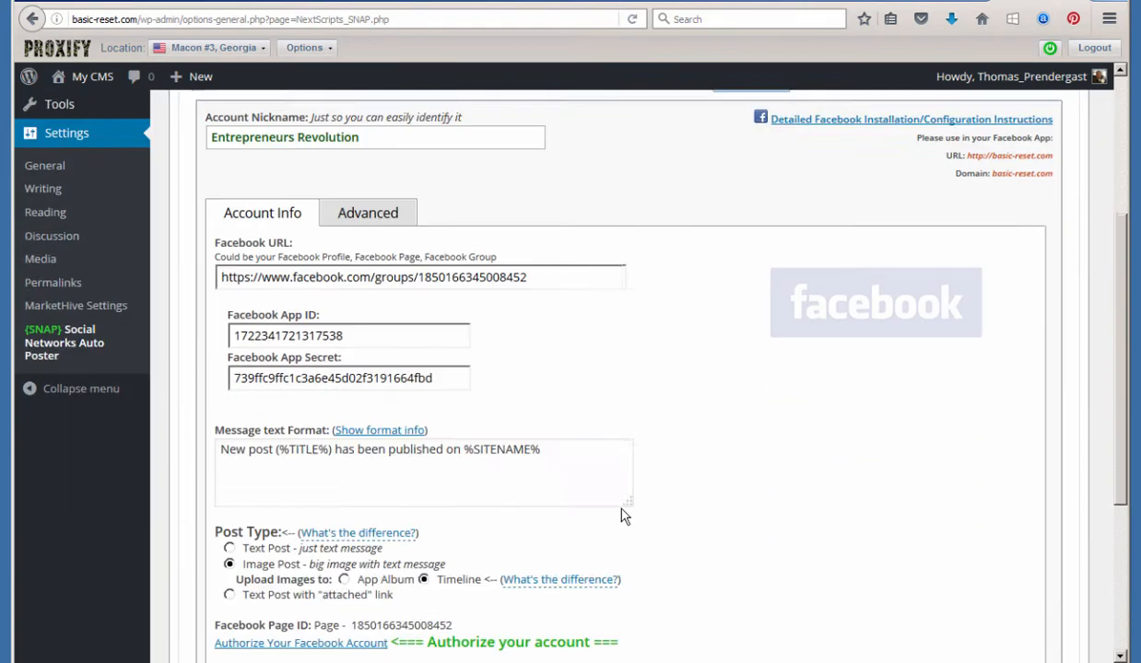
pyautogui.scroll(-3, 622, 516)
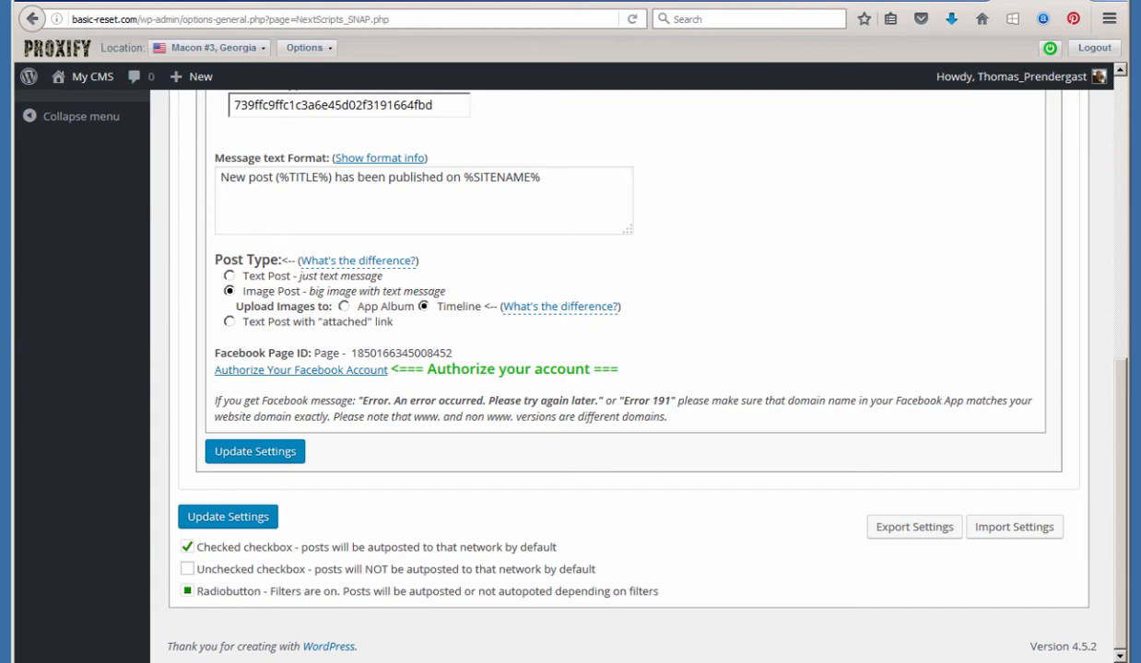
# Check which profile is logged in on the Facebook app's developer settings page and return to the SNAP options
pyautogui.click(608, 2)
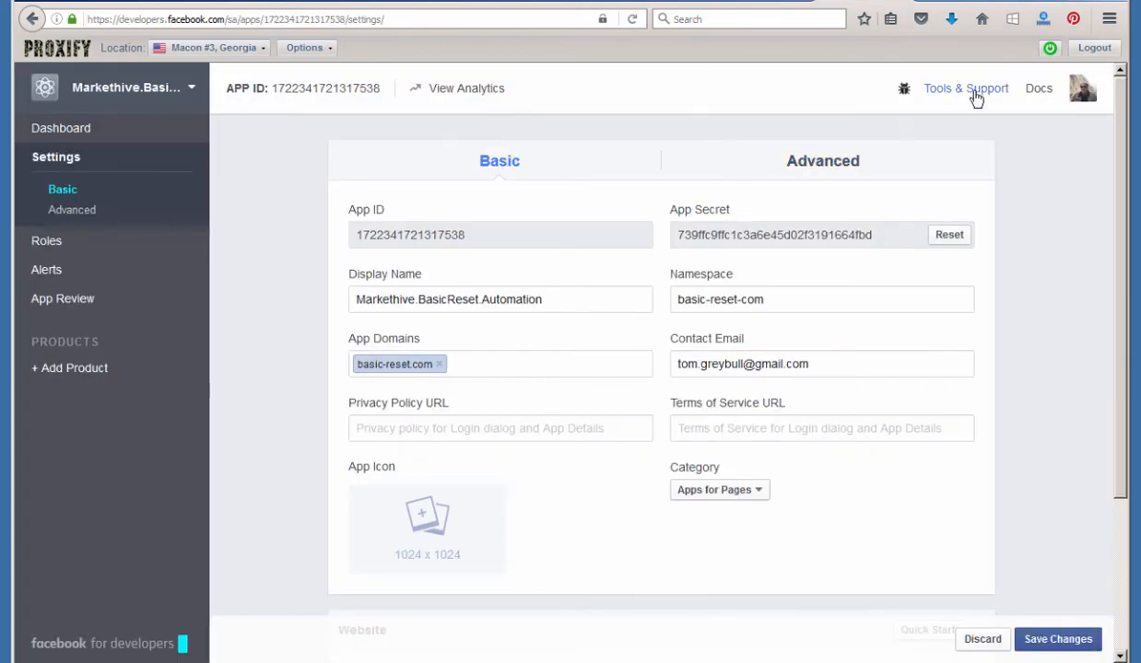
pyautogui.click(1081, 92)
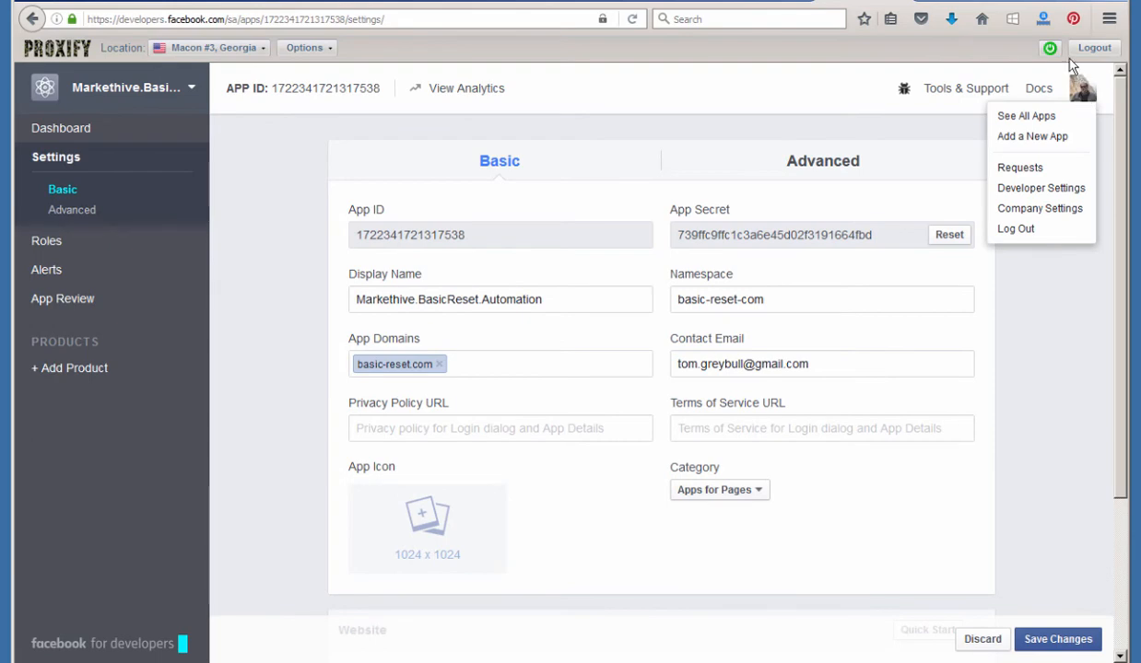
pyautogui.click(1037, 1)
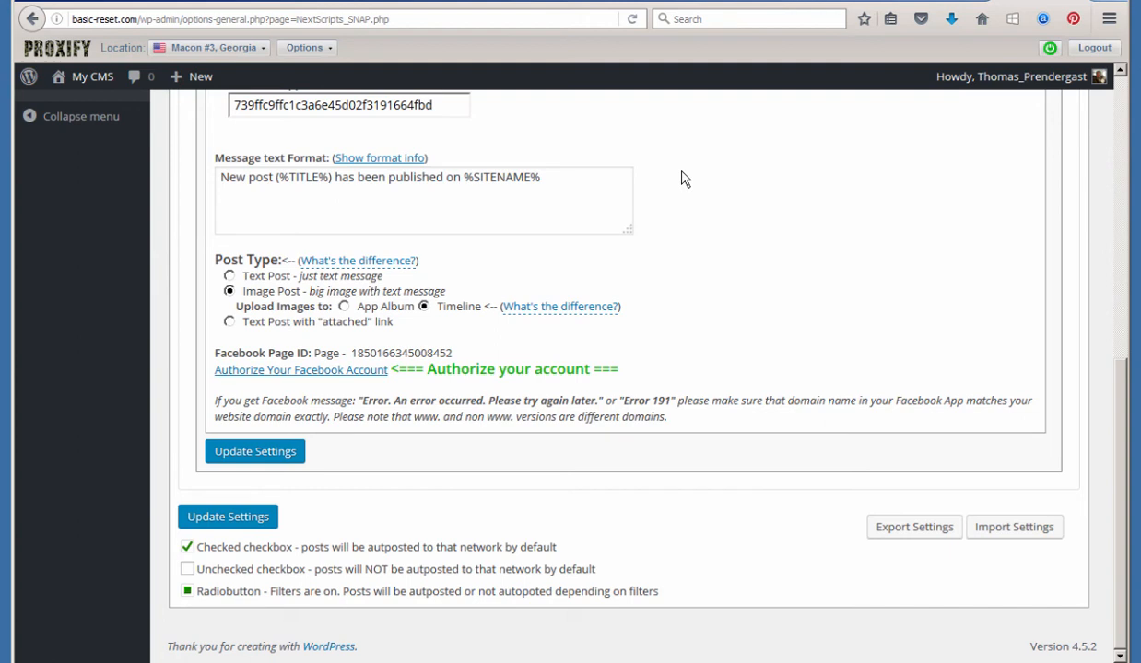
# Authorize the Facebook account for Markethive.BasicReset.Automation, accepting the requested info, setting the post audience to Public and allowing Page management
pyautogui.click(351, 371)
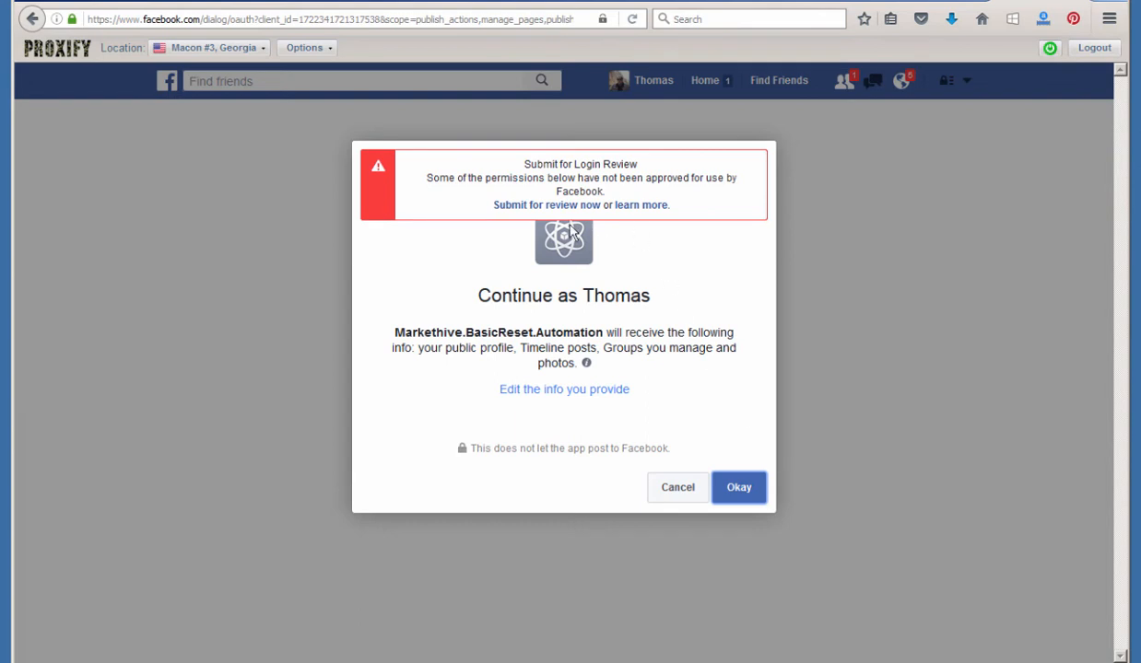
pyautogui.click(743, 494)
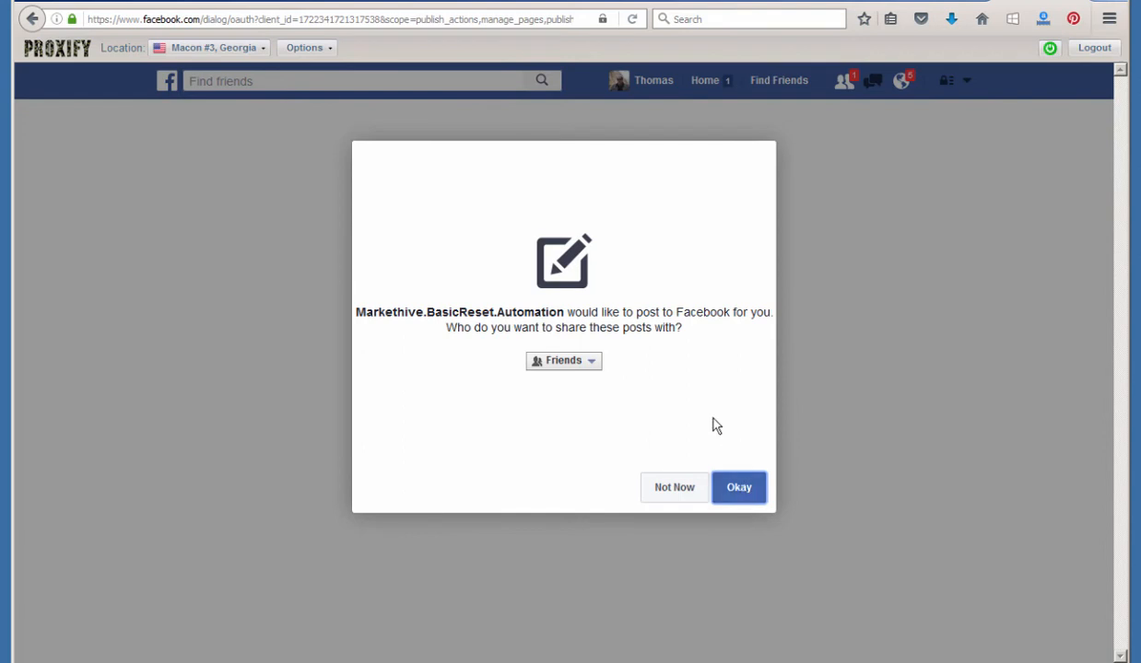
pyautogui.click(571, 366)
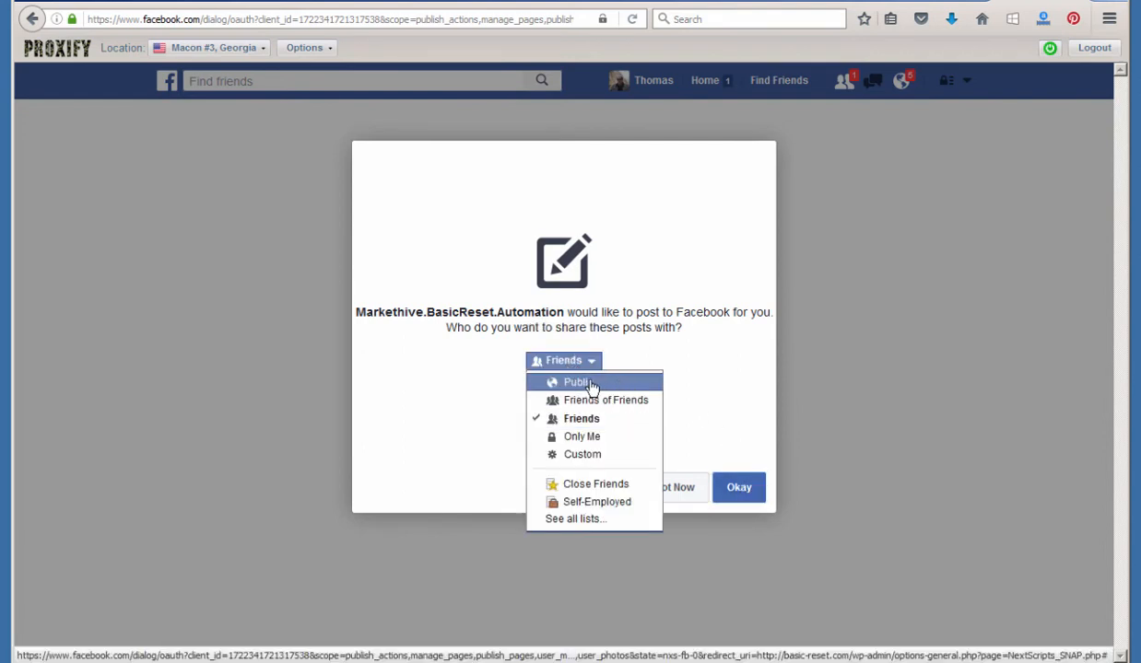
pyautogui.click(590, 384)
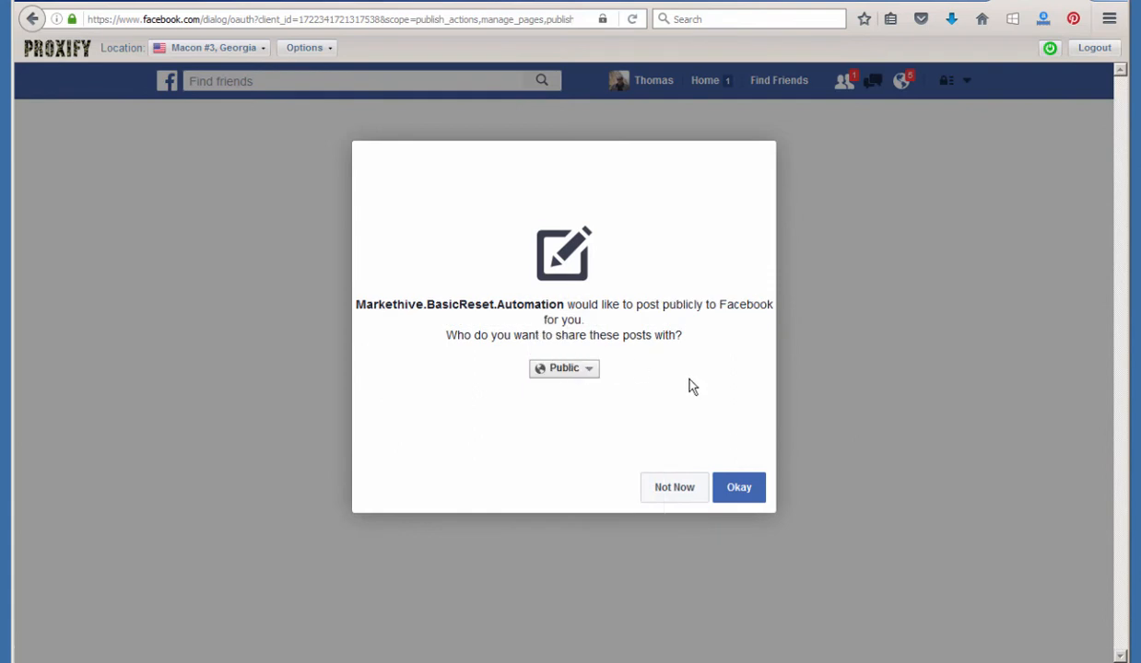
pyautogui.click(741, 489)
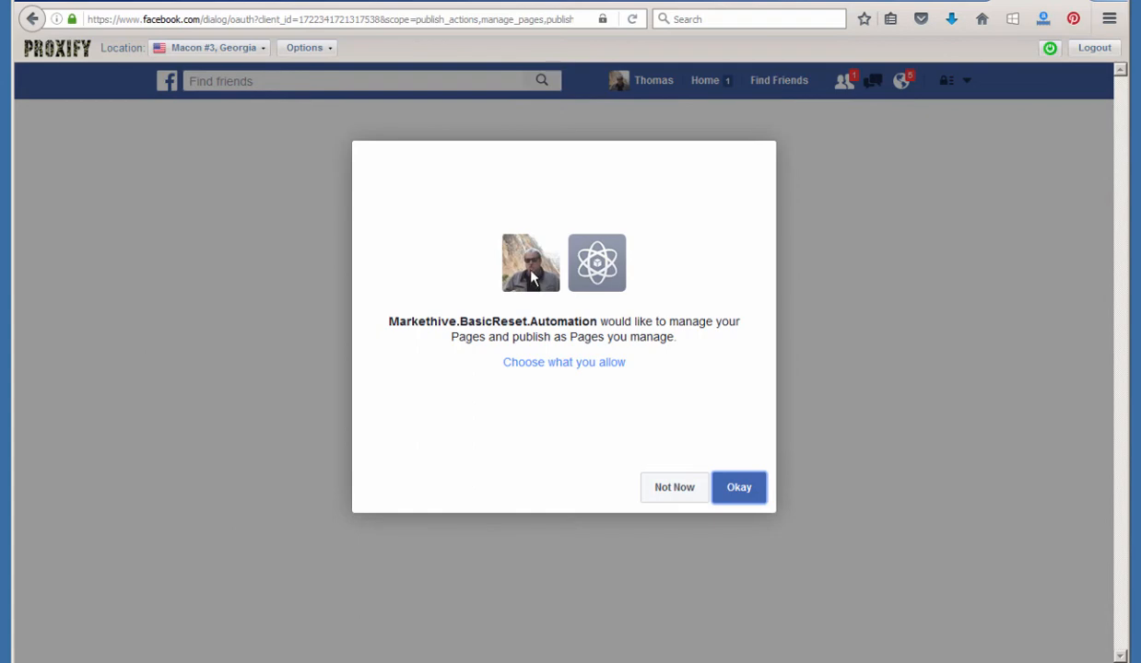
pyautogui.click(740, 489)
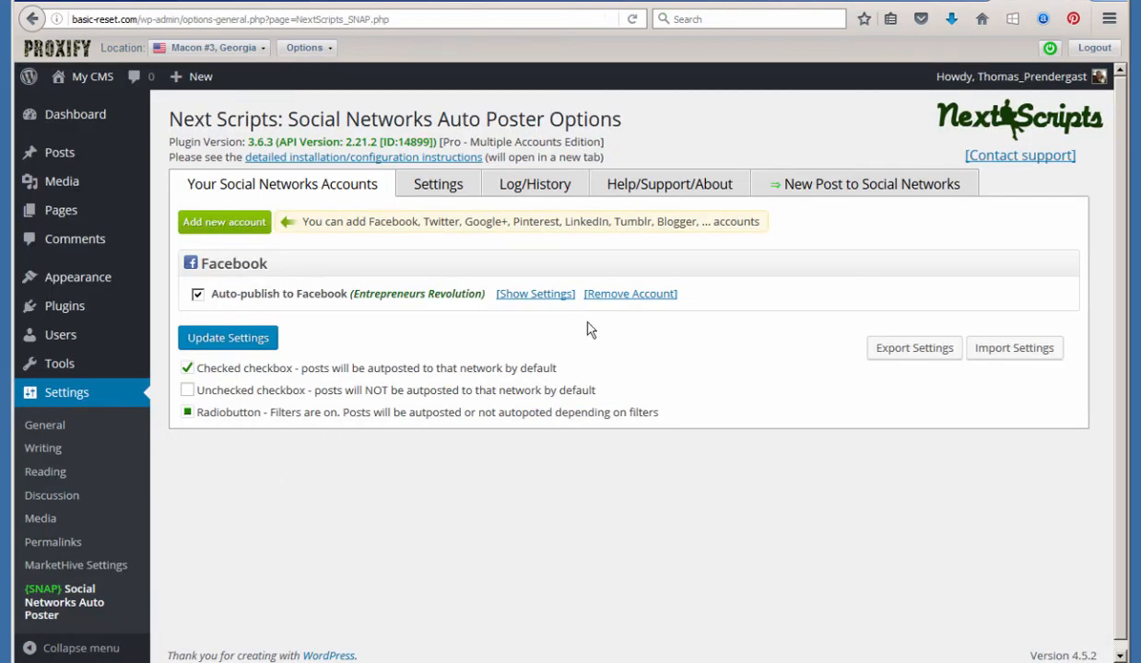
# Review the Entrepreneurs Revolution account's settings, including its authorization status and test post option, and collapse them again
pyautogui.click(544, 295)
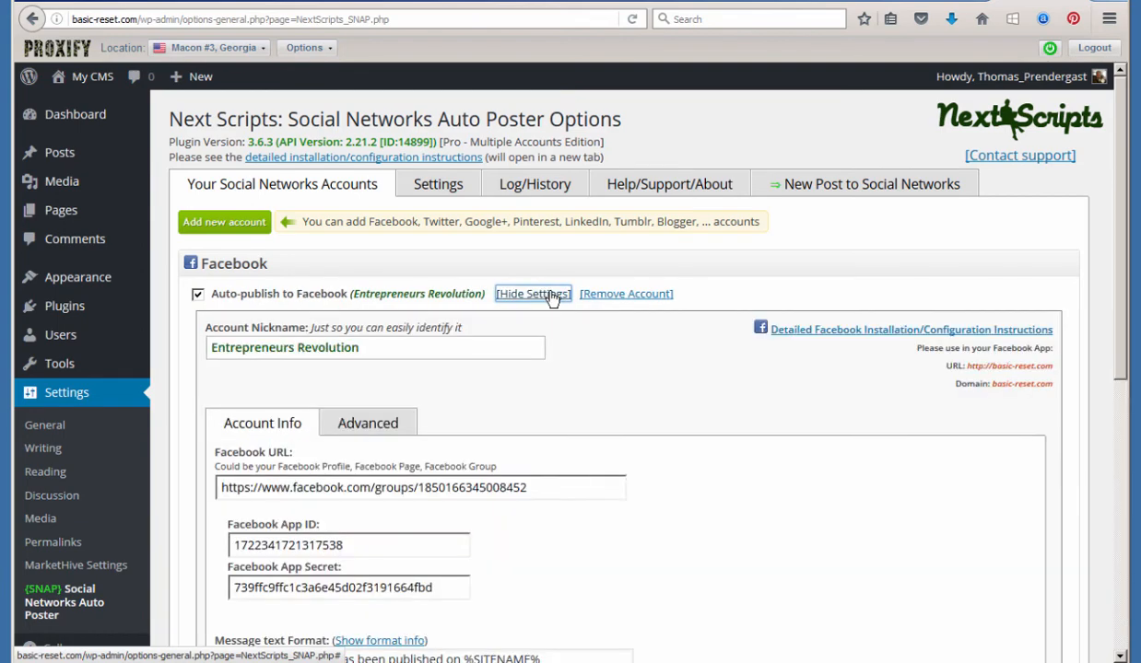
pyautogui.scroll(-4, 645, 477)
pyautogui.scroll(-2, 648, 477)
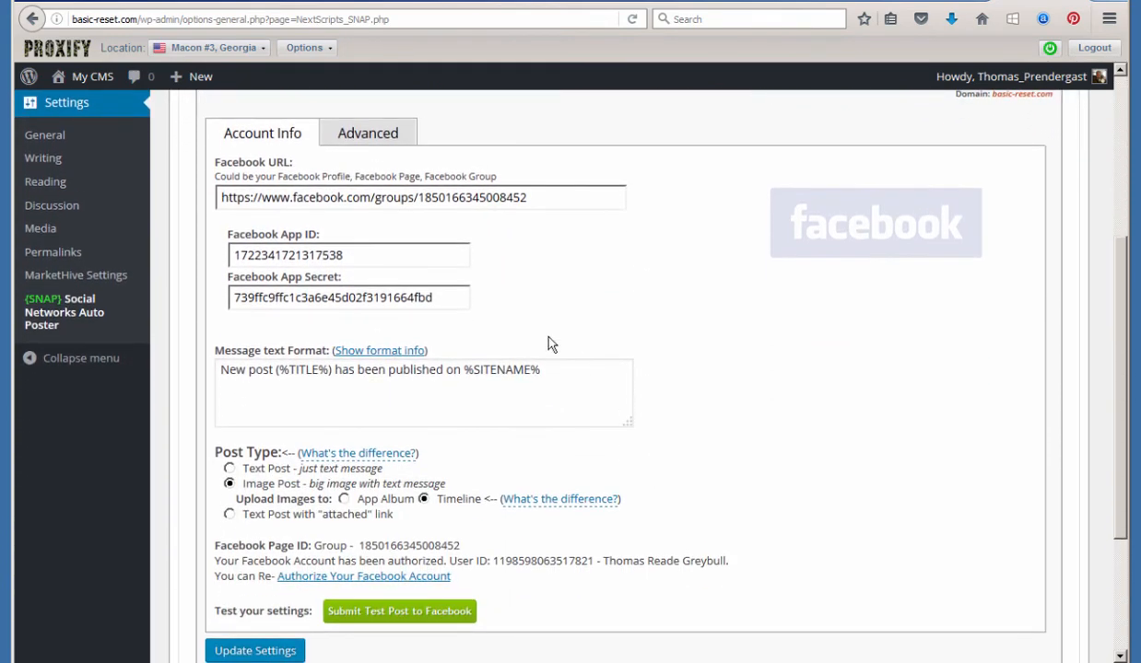
pyautogui.scroll(6, 553, 344)
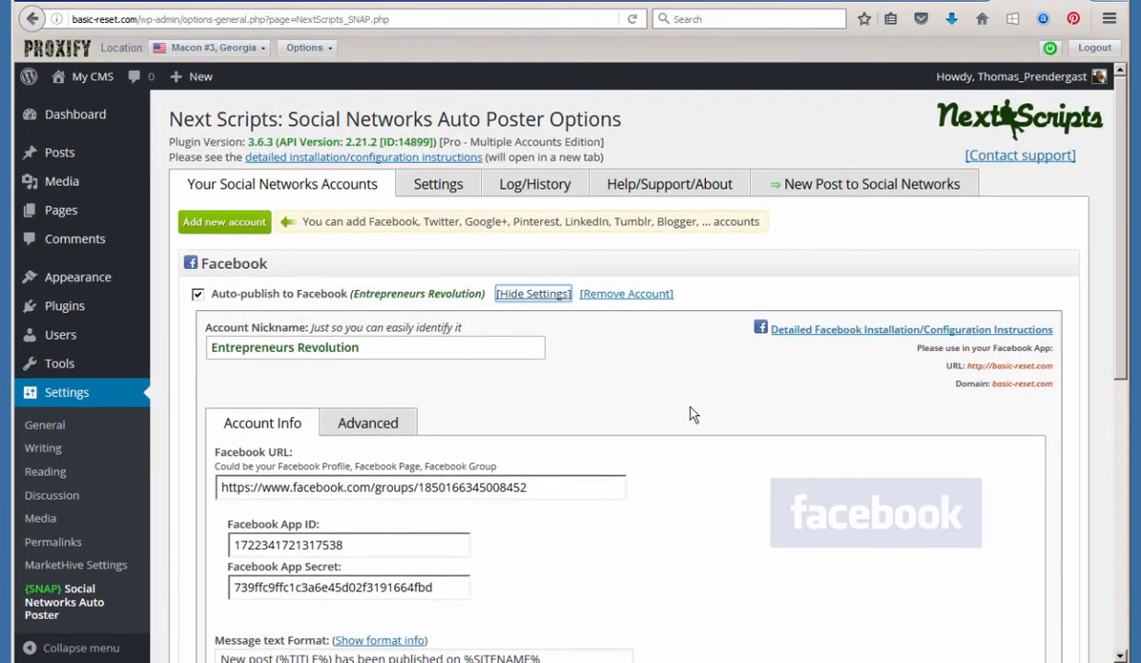
pyautogui.scroll(-10, 686, 461)
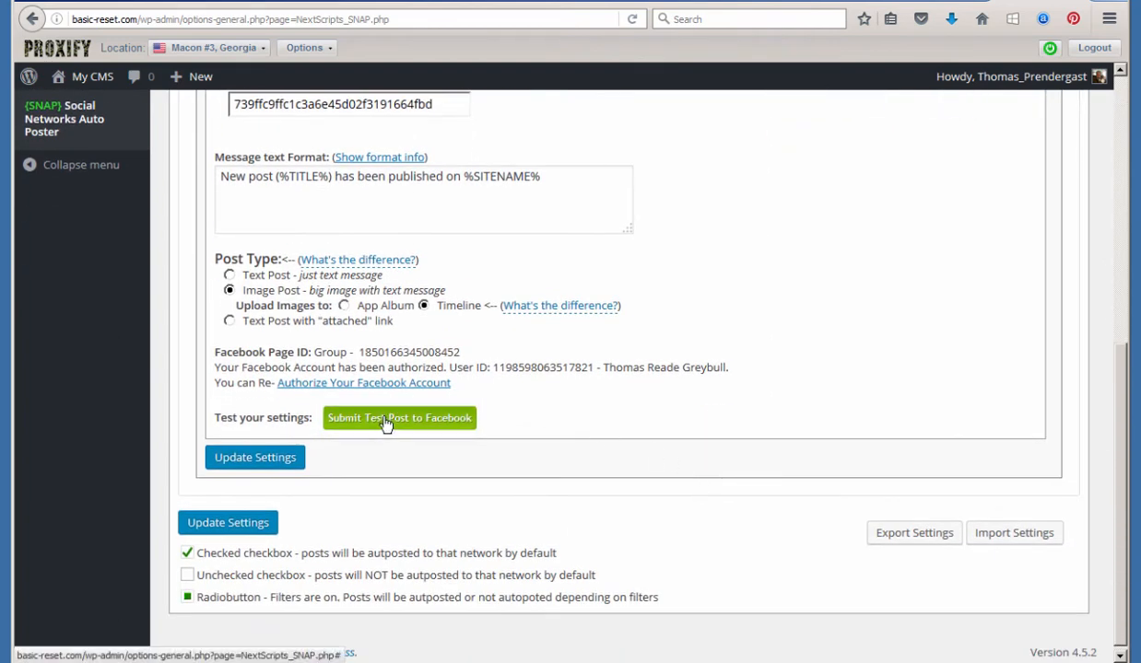
pyautogui.scroll(10, 682, 451)
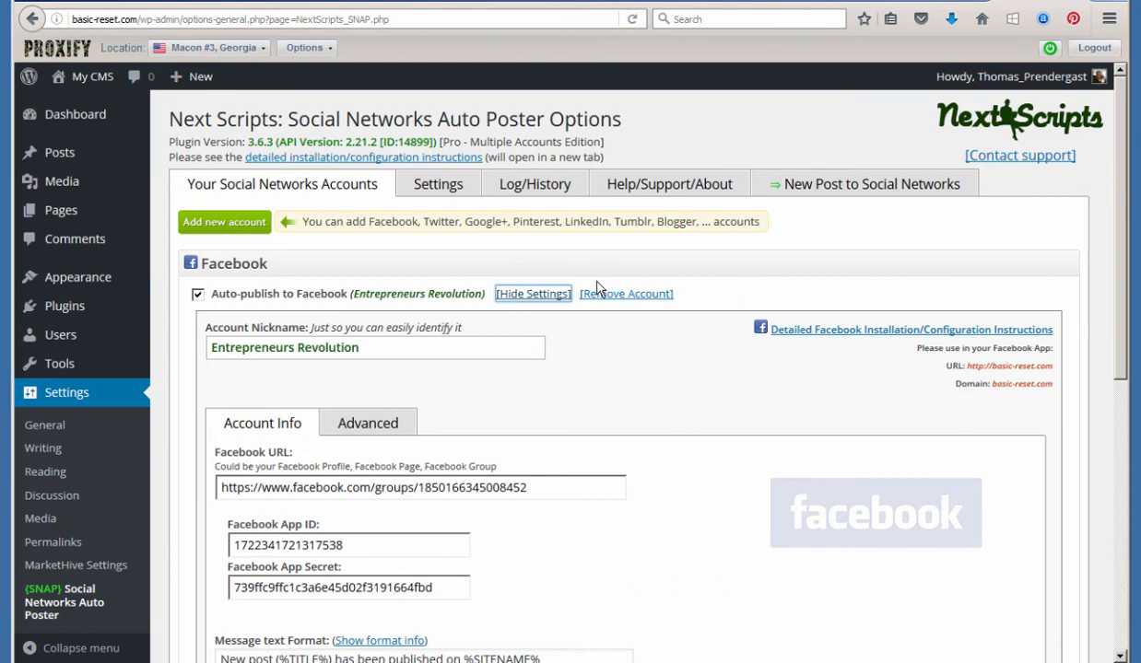
pyautogui.click(532, 294)
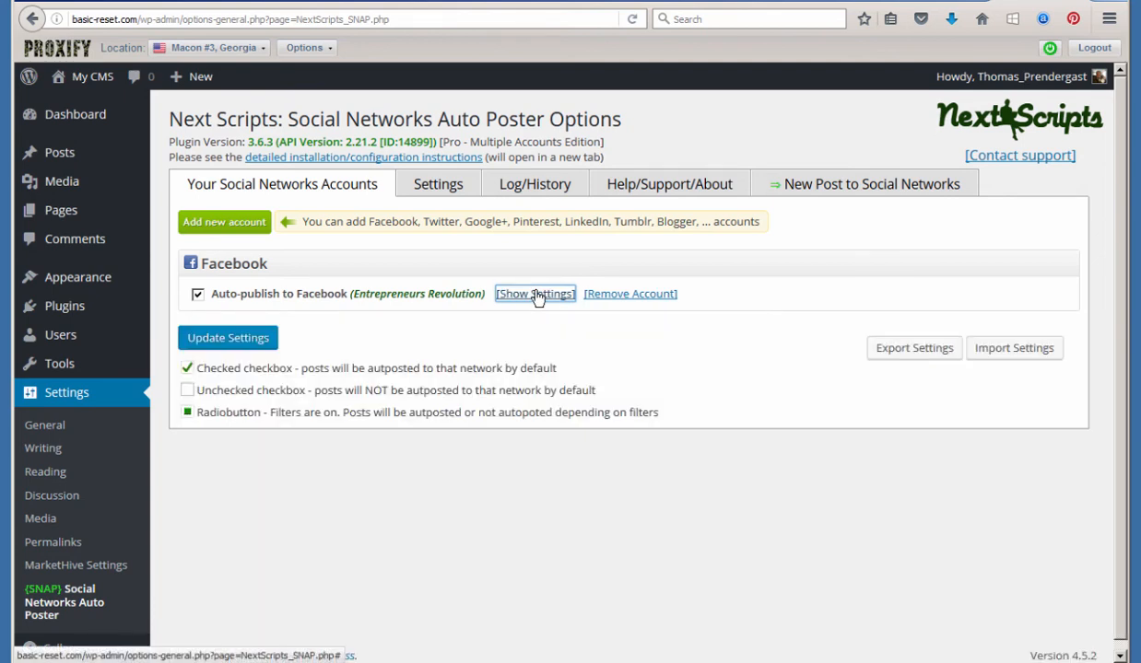
# Open the post "Entrepreneurial Social Networks" for editing and publish it to the Entrepreneurs Revolution Facebook group through its SNAP post options
pyautogui.click(57, 157)
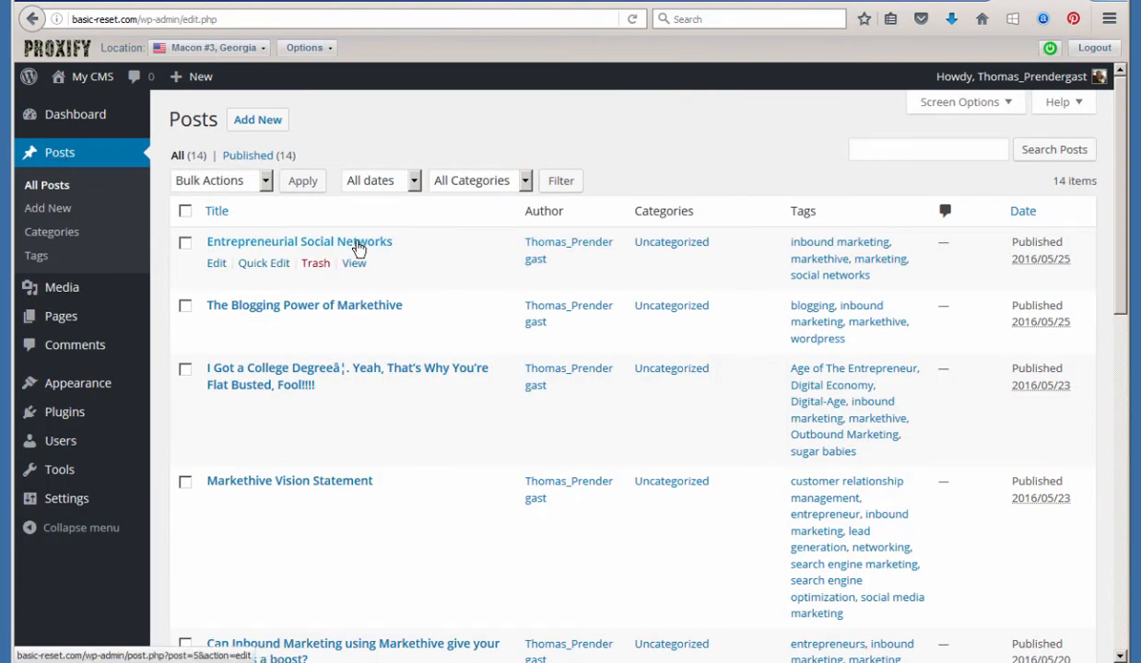
pyautogui.click(358, 247)
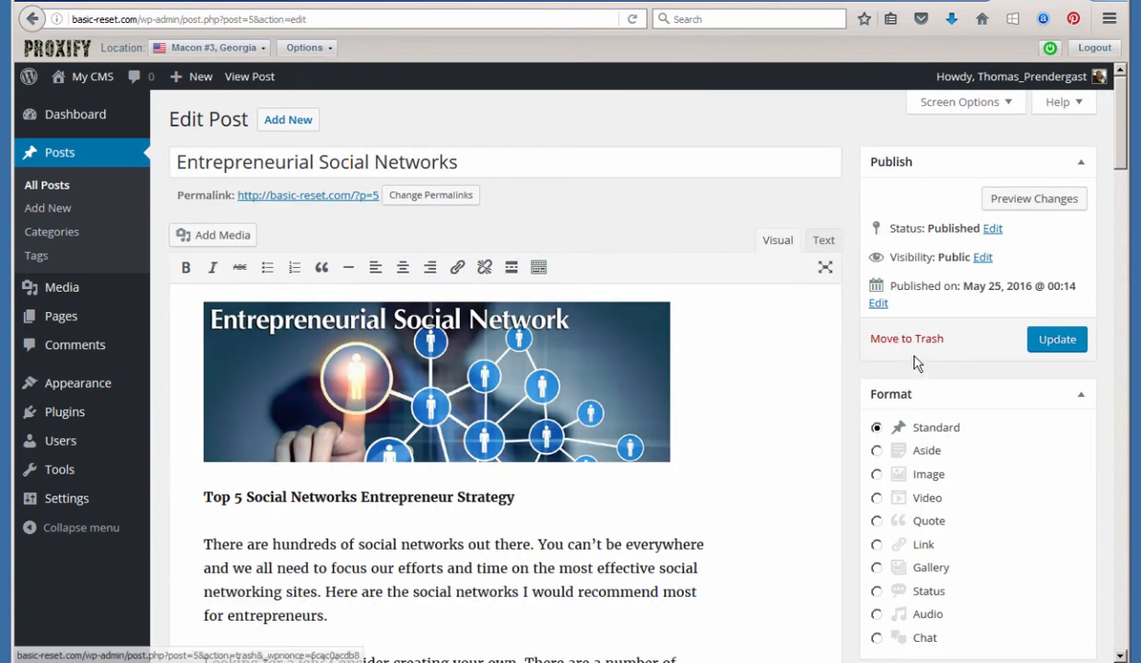
pyautogui.scroll(-15, 916, 396)
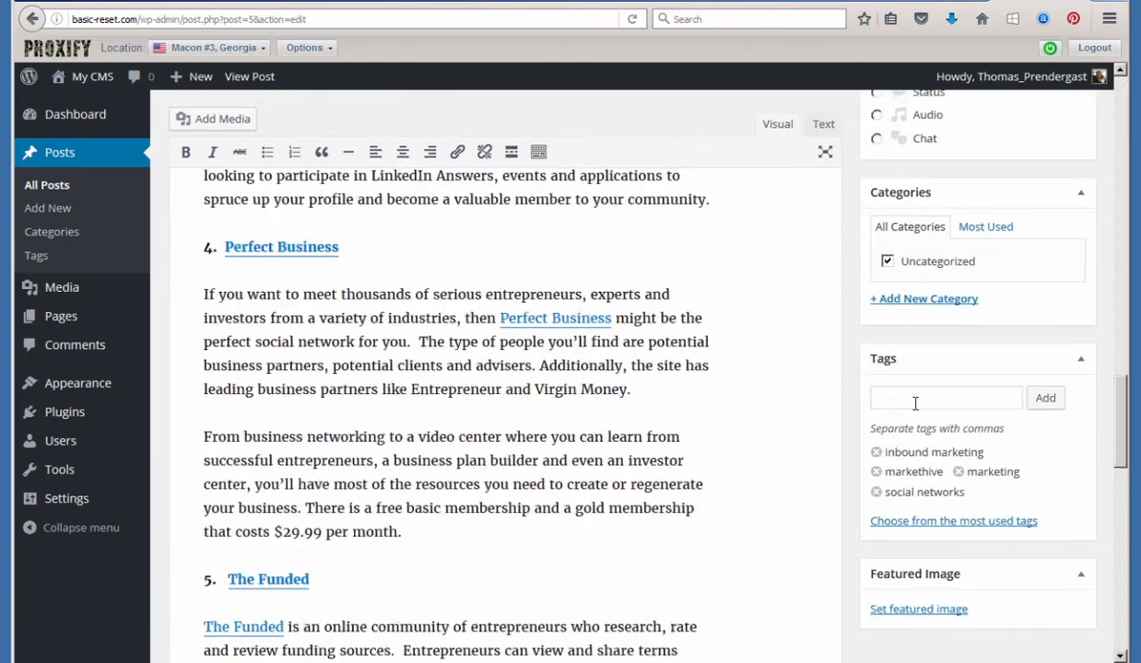
pyautogui.scroll(-12, 915, 403)
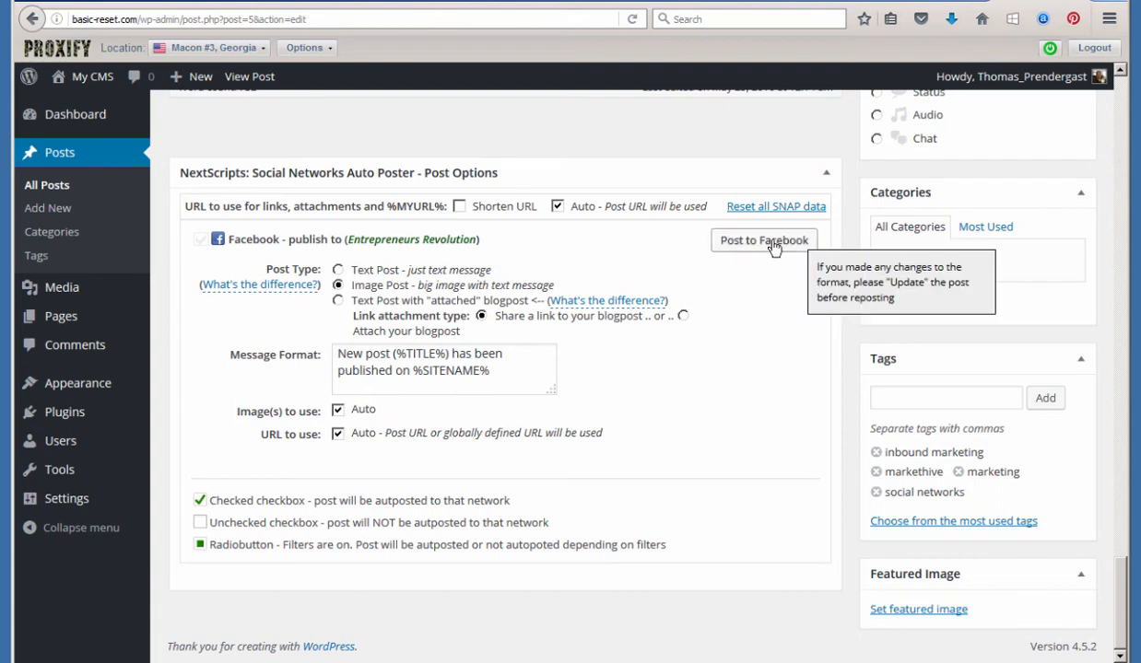
pyautogui.click(772, 244)
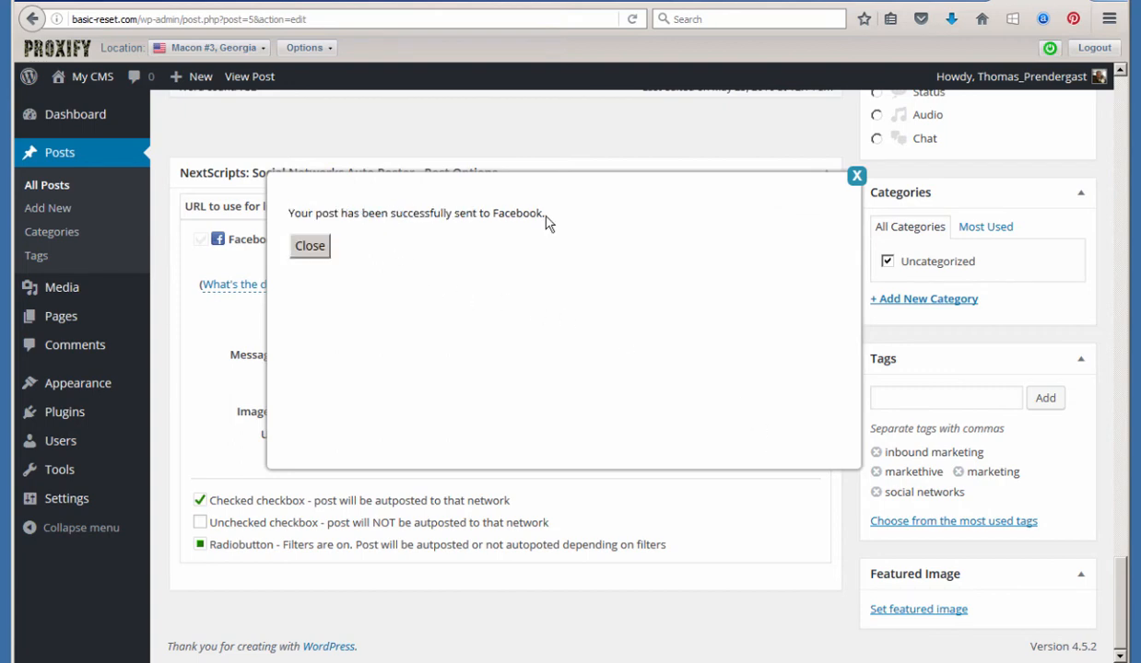
pyautogui.click(313, 247)
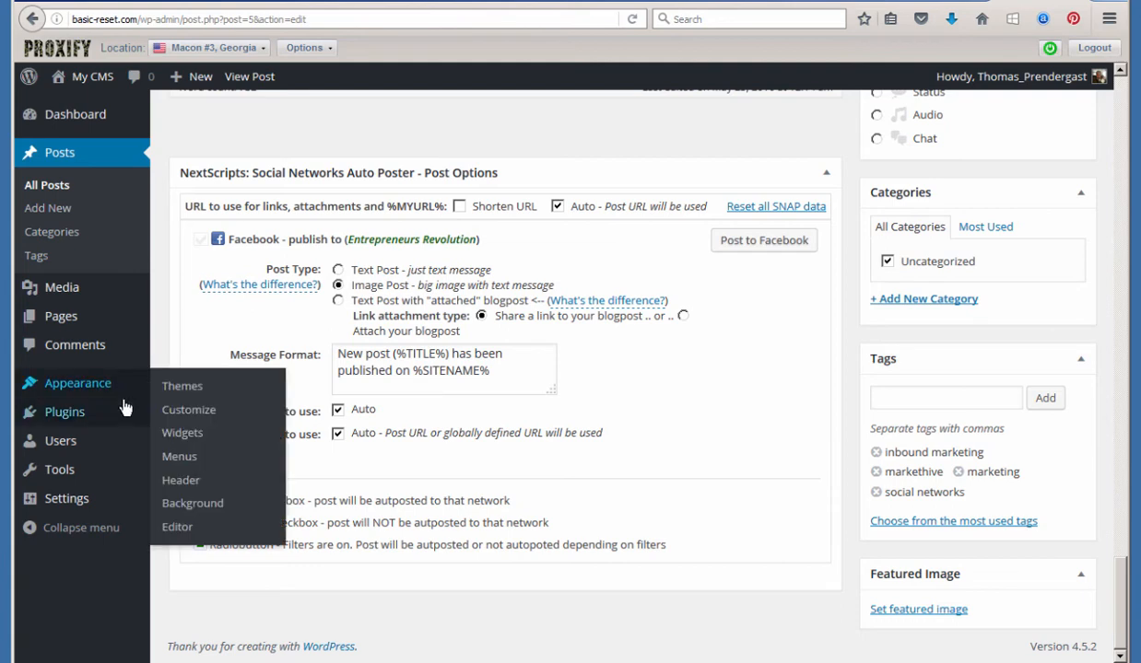
# Open the Entrepreneurs Revolution account's settings in the SNAP options and show the message text format info
pyautogui.moveTo(82, 499)
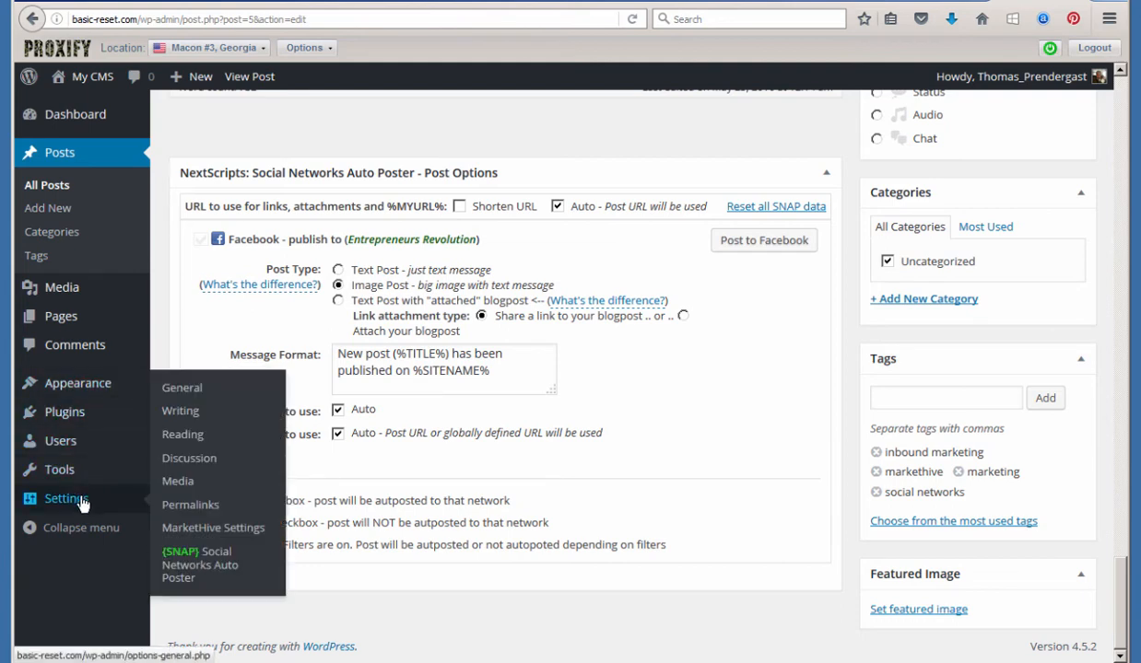
pyautogui.click(220, 560)
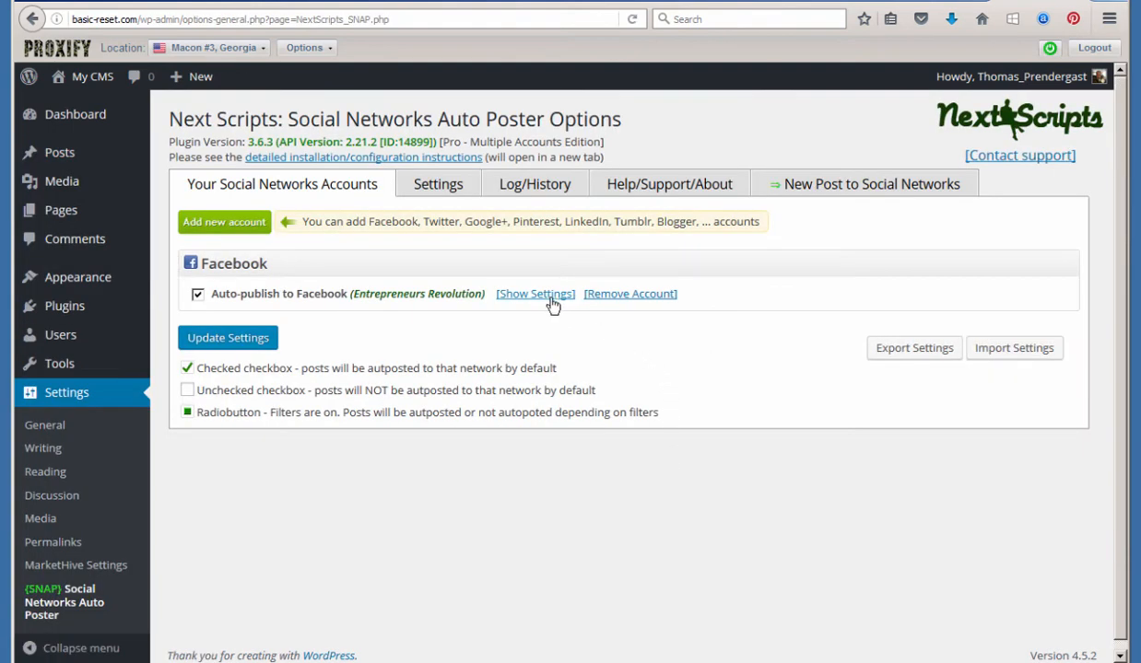
pyautogui.click(551, 296)
pyautogui.scroll(-5, 743, 446)
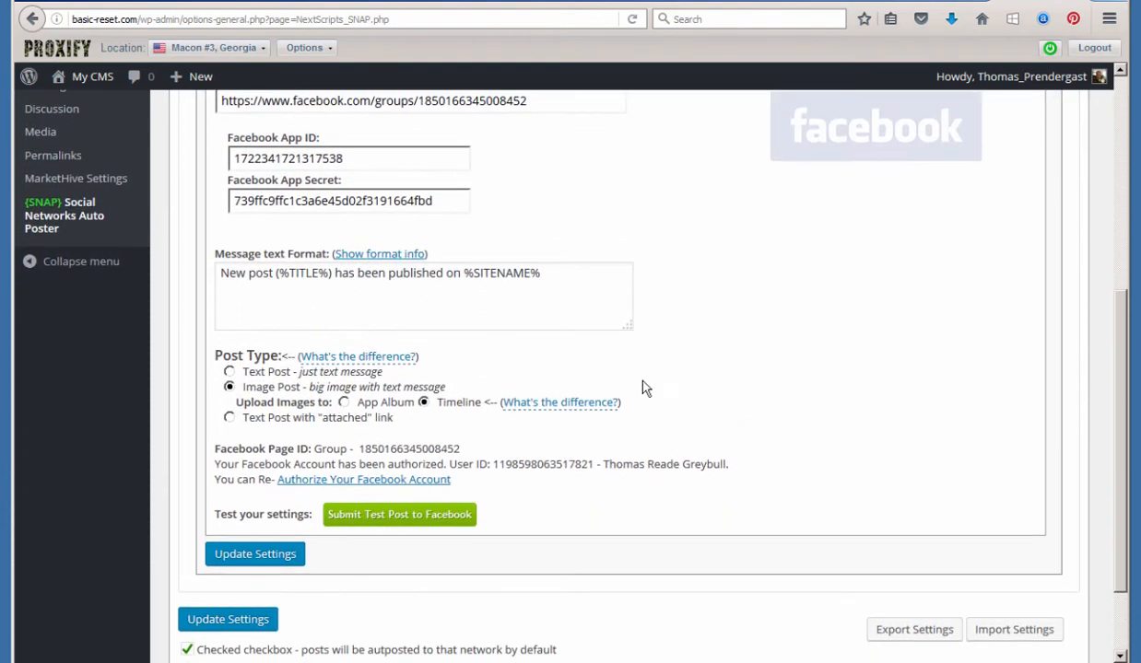
pyautogui.click(439, 288)
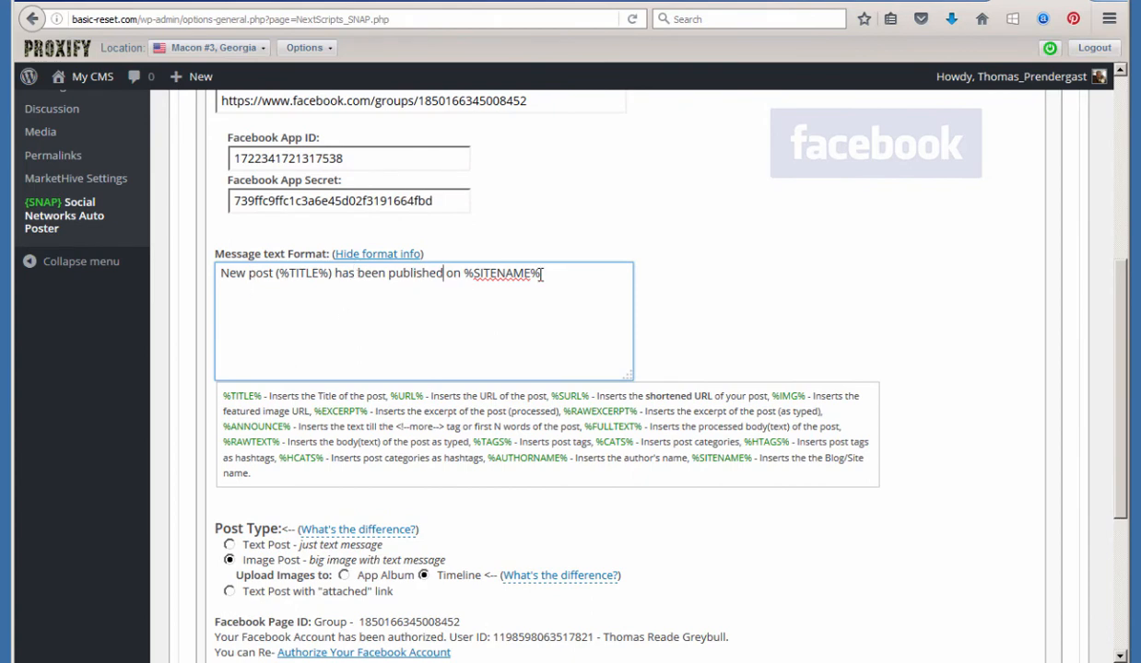
# Reload the Entrepreneurs Revolution Facebook group and delete its new auto-published "Entrepreneurial Social Networks" post
pyautogui.click(772, 6)
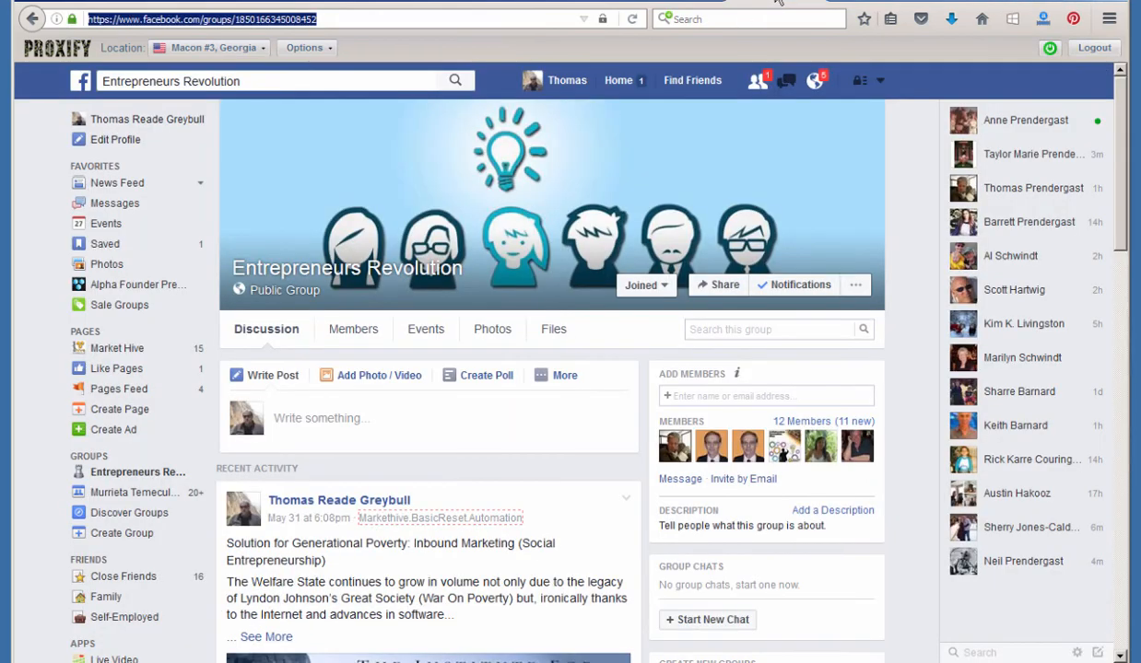
pyautogui.rightClick(775, 4)
pyautogui.click(816, 3)
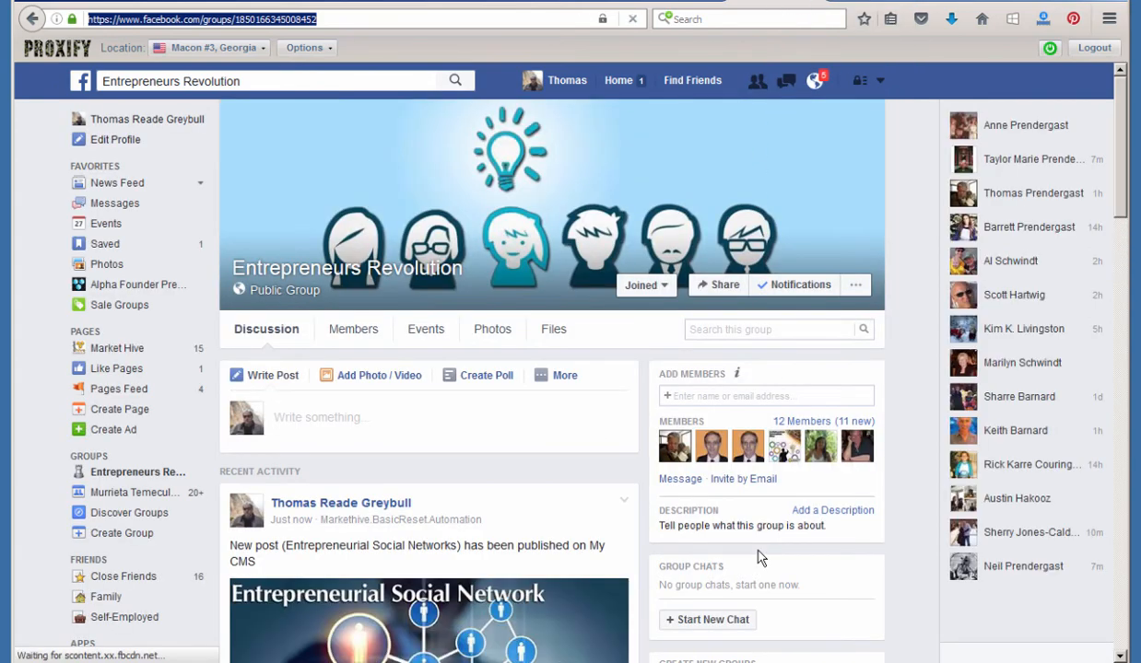
pyautogui.scroll(-5, 758, 560)
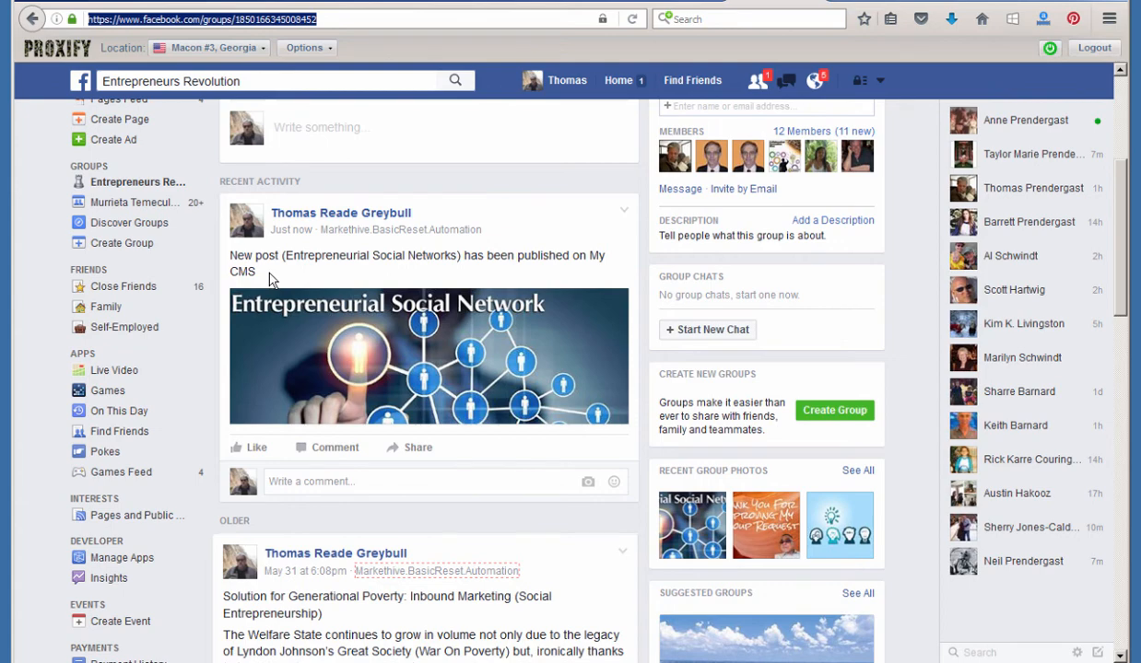
pyautogui.click(625, 210)
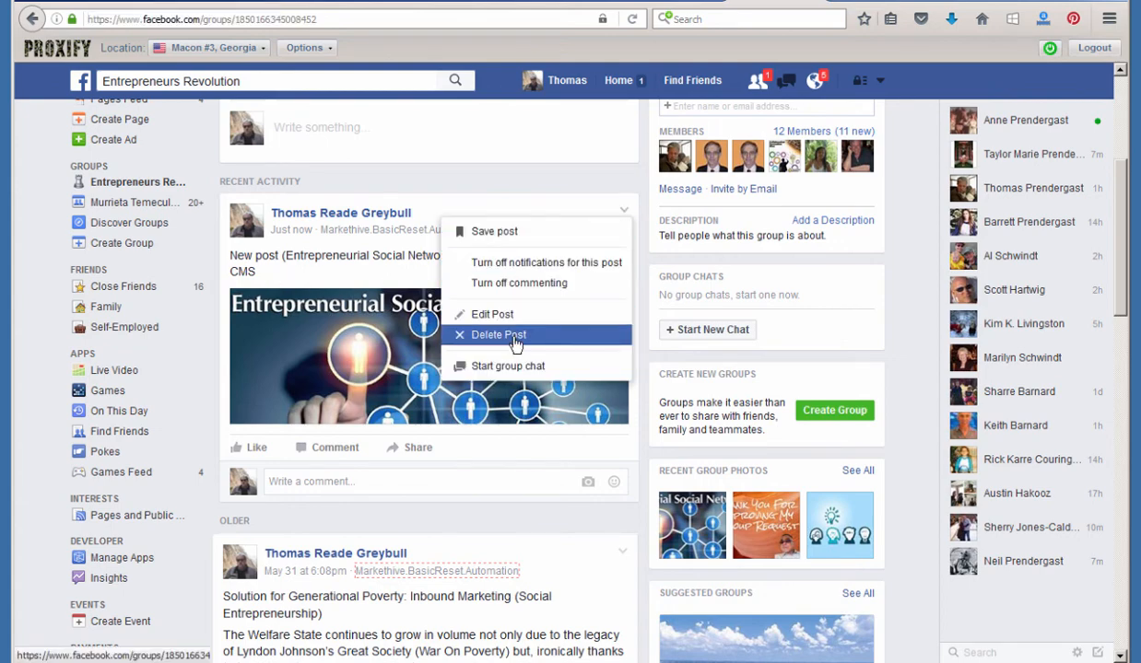
pyautogui.click(512, 336)
pyautogui.click(713, 326)
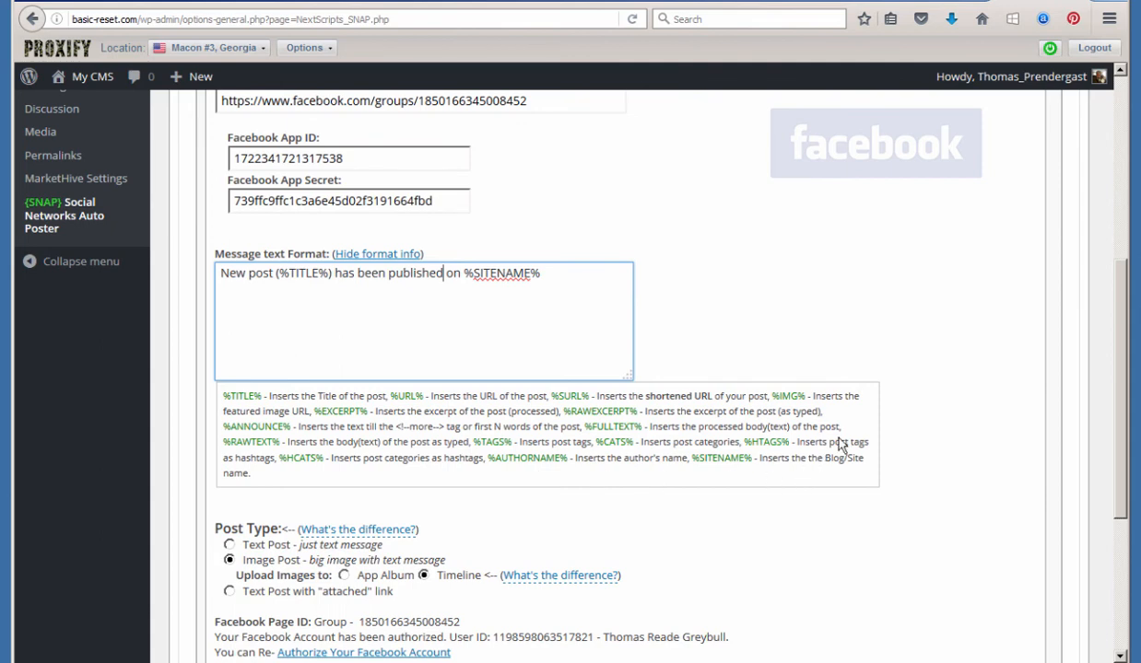
# Switch to the Word notes and copy the message template from %ANNOUNCE%... through %URL%
pyautogui.hotkey('alt', 'Tab')
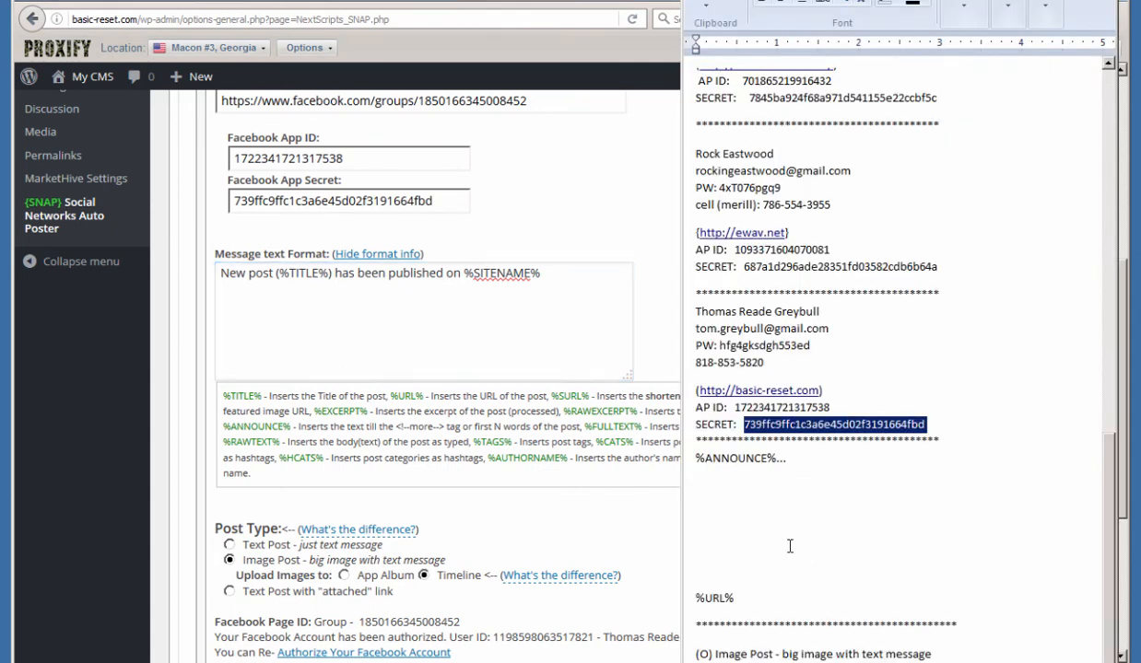
pyautogui.moveTo(735, 599); pyautogui.dragTo(733, 458)
pyautogui.rightClick(733, 459)
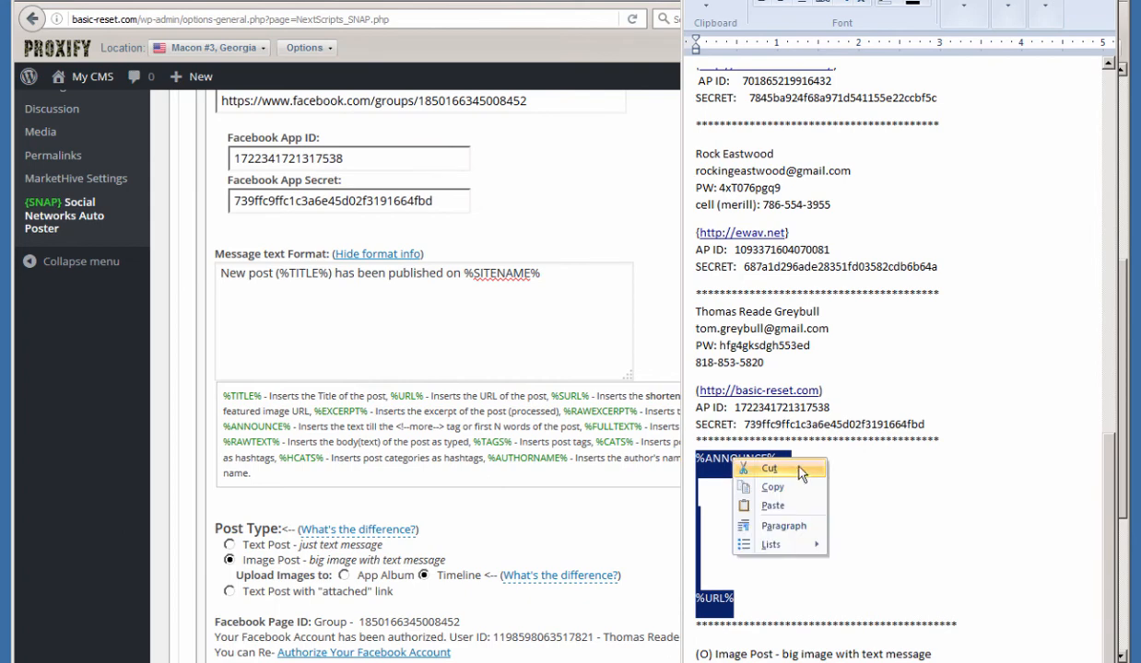
pyautogui.click(772, 488)
# Replace the Facebook account's message text format with the copied %ANNOUNCE%... and %URL% template and update the settings
pyautogui.click(445, 319)
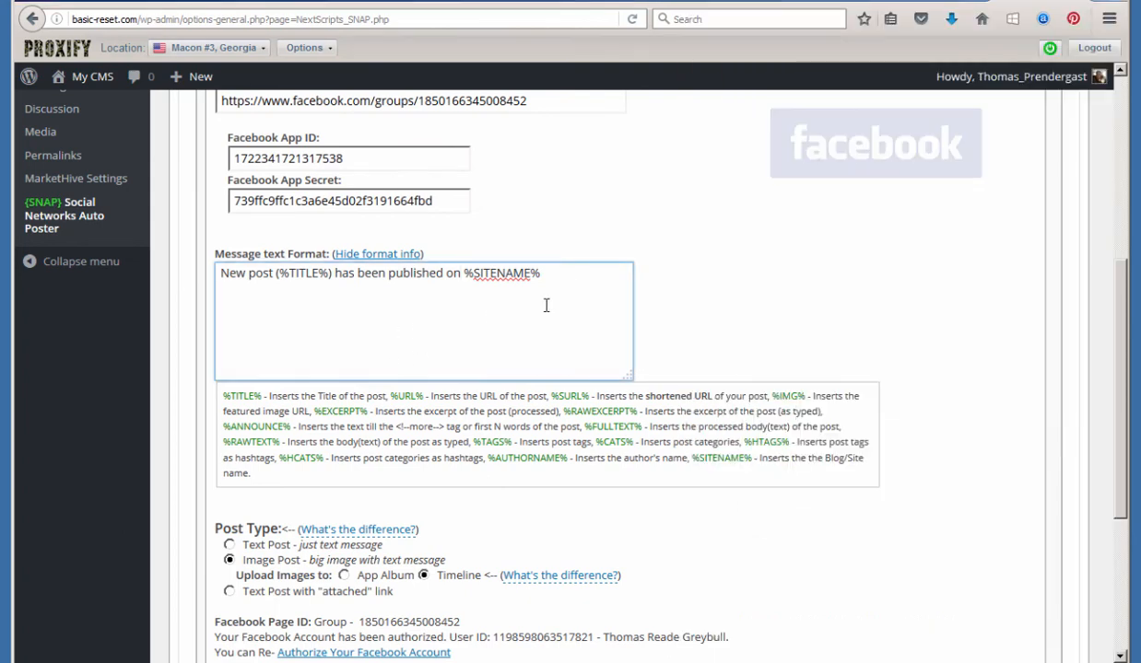
pyautogui.hotkey('ctrl', 'a')
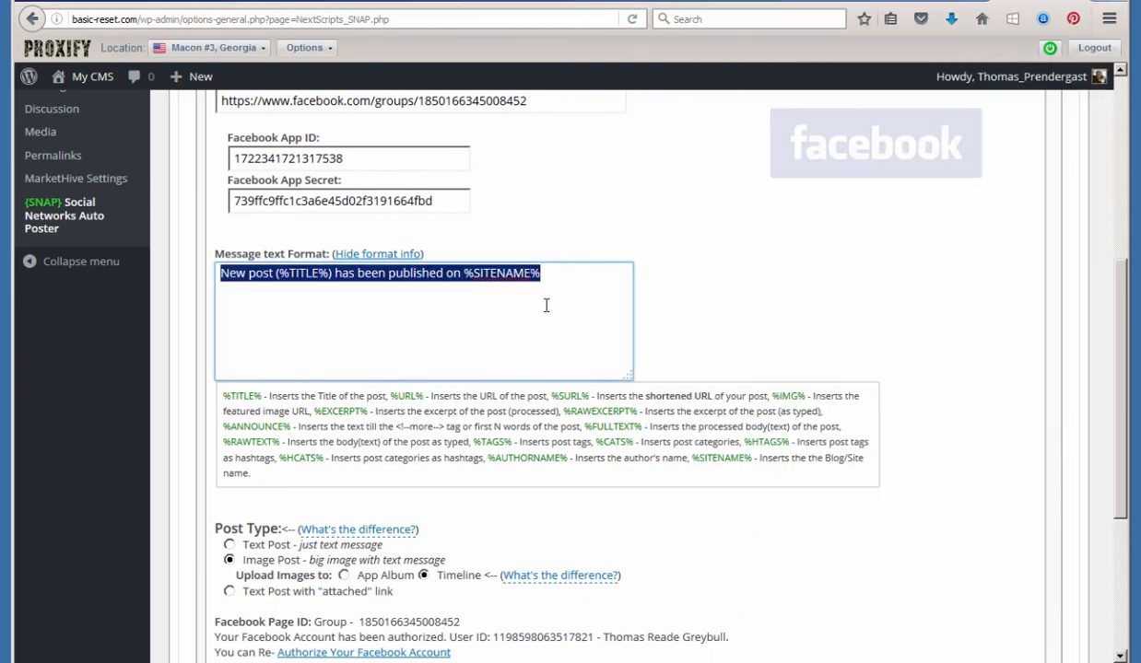
pyautogui.press('BackSpace')
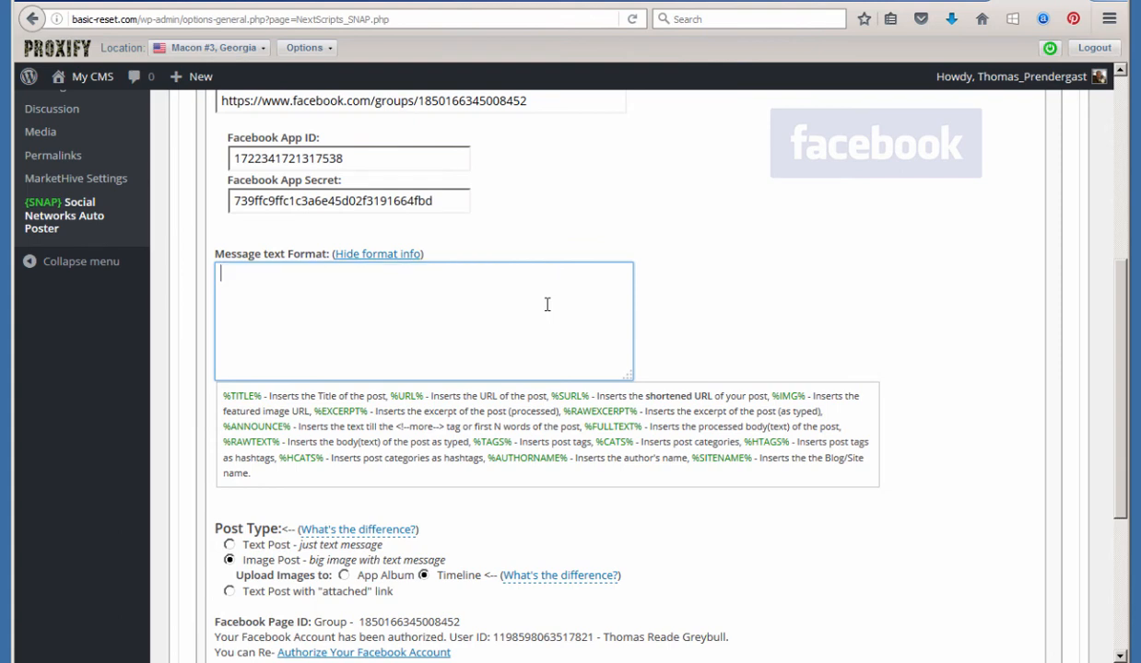
pyautogui.hotkey('ctrl', 'v')
pyautogui.scroll(-5, 575, 461)
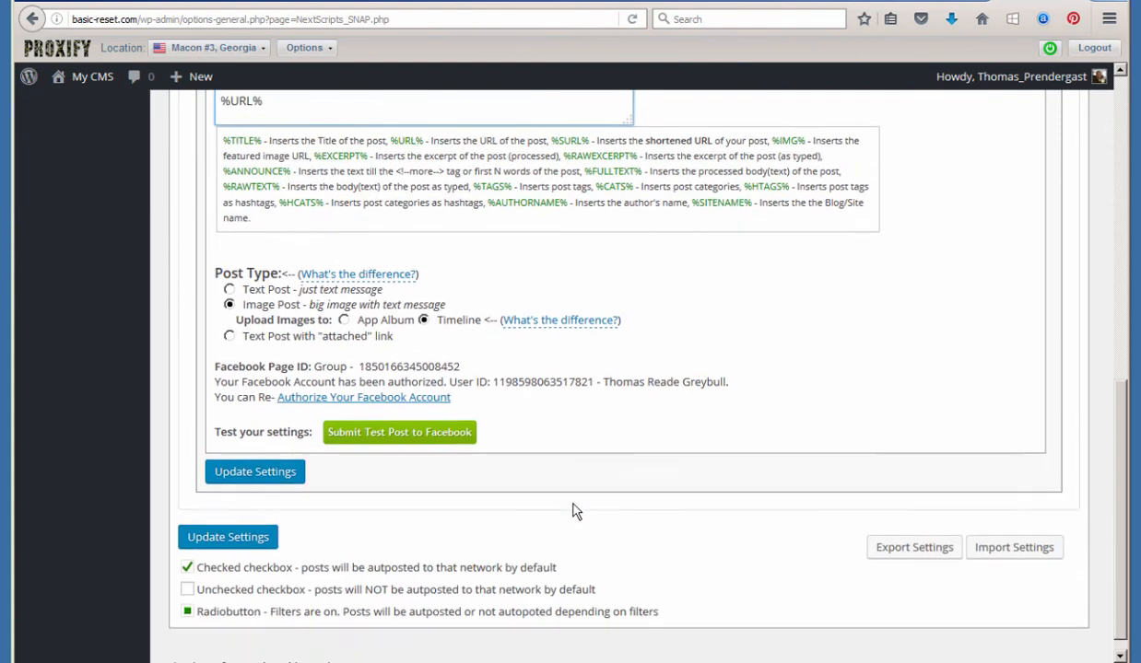
pyautogui.click(269, 458)
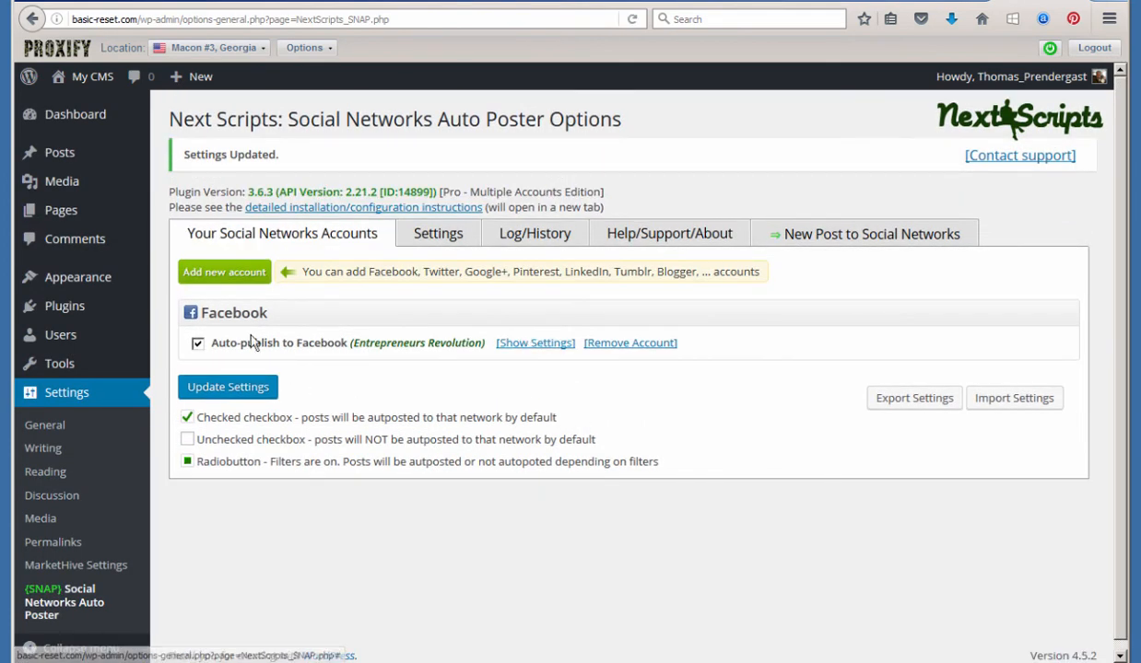
# Open the post "Entrepreneurial Social Networks" for editing, publish it to the Facebook group again and dismiss the confirmation
pyautogui.click(55, 155)
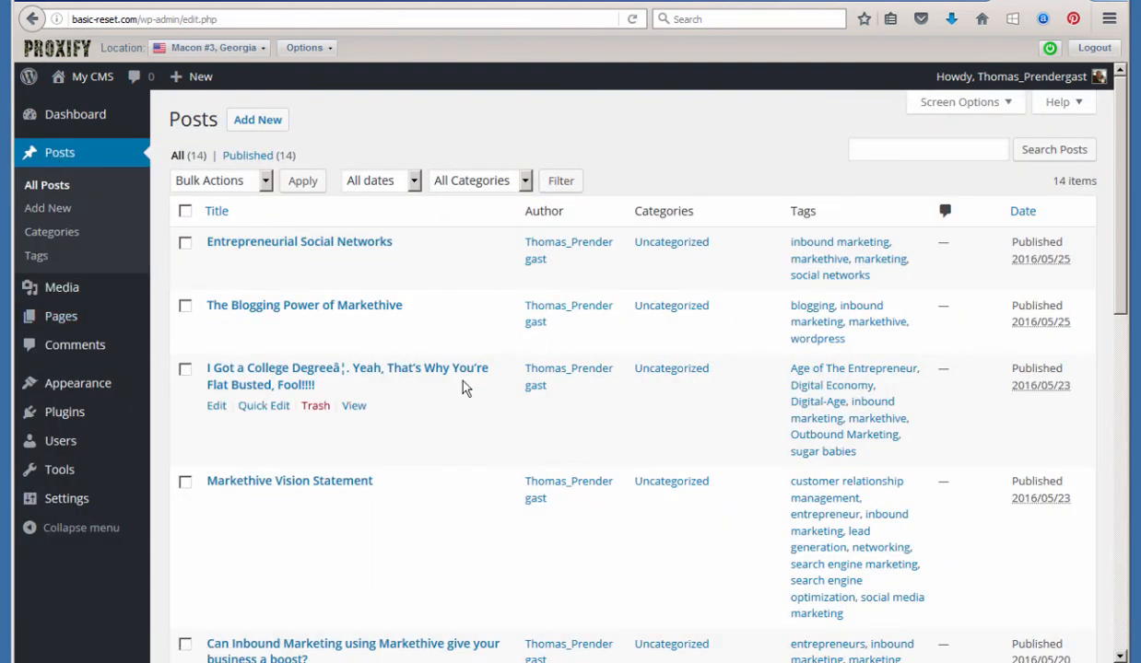
pyautogui.click(364, 247)
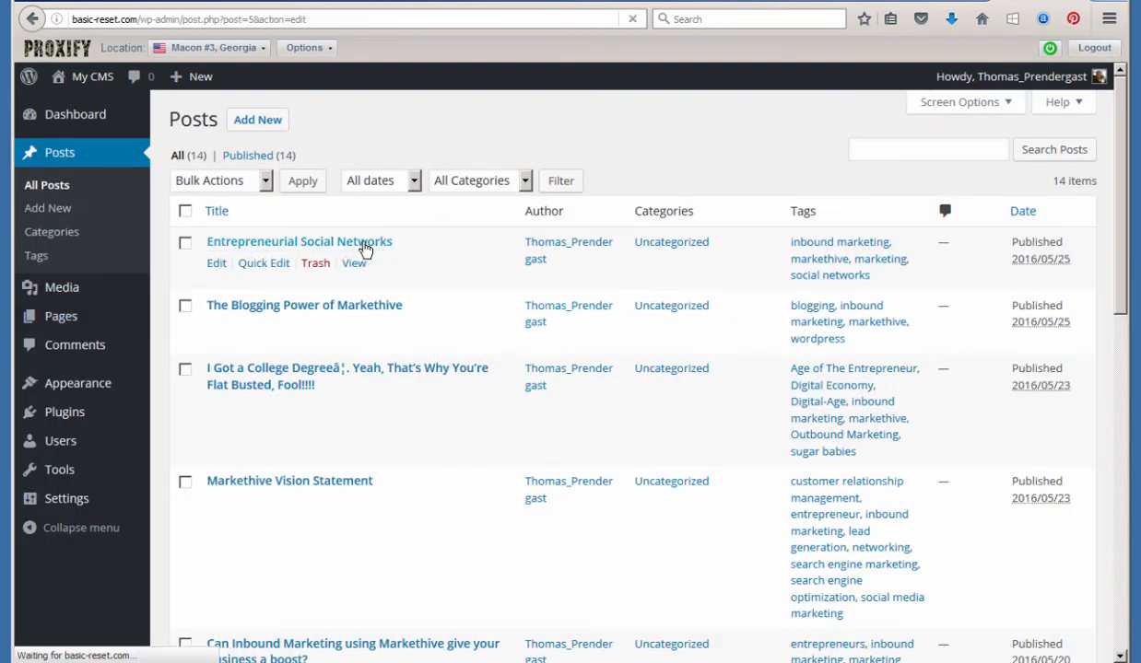
pyautogui.scroll(-8, 578, 433)
pyautogui.scroll(-20, 578, 433)
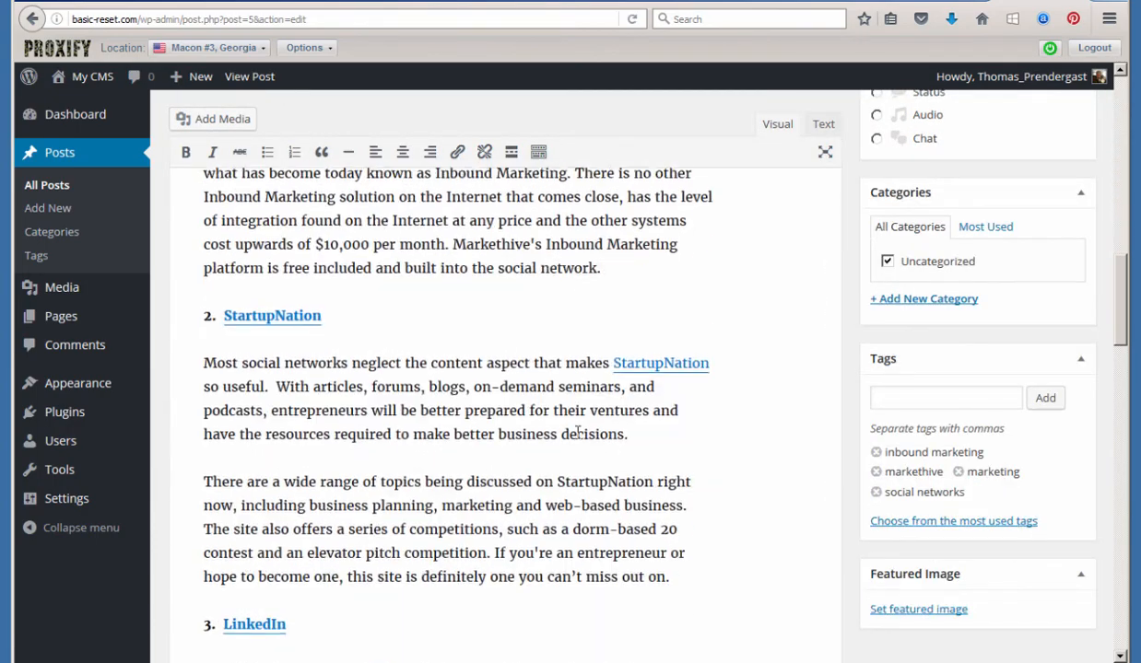
pyautogui.scroll(-4, 579, 438)
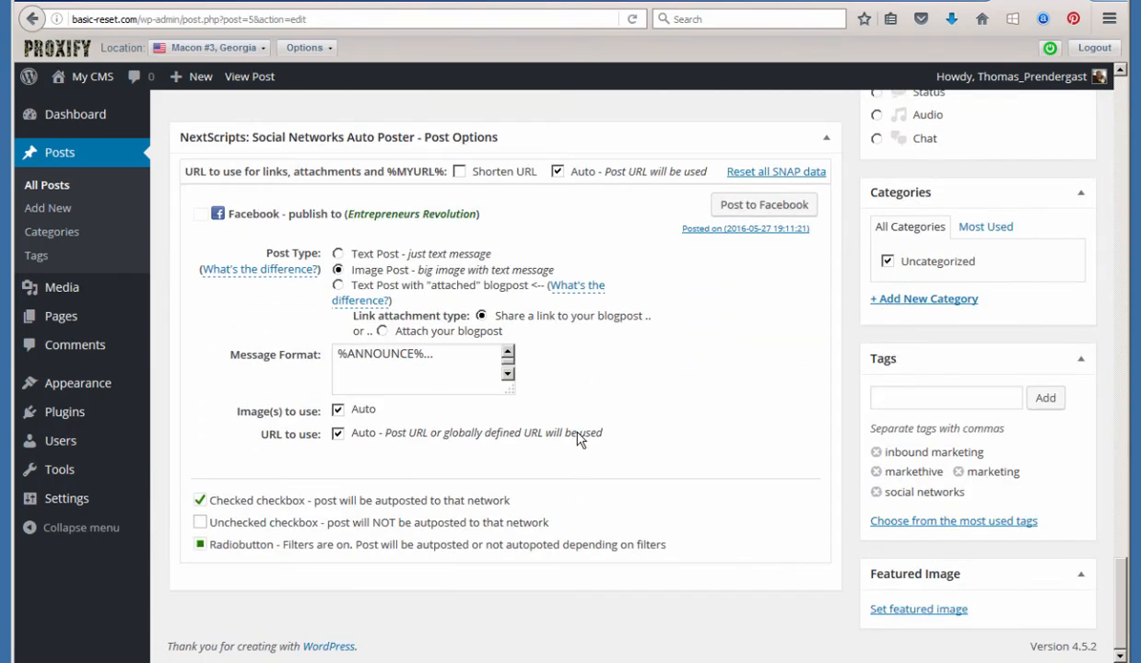
pyautogui.click(770, 208)
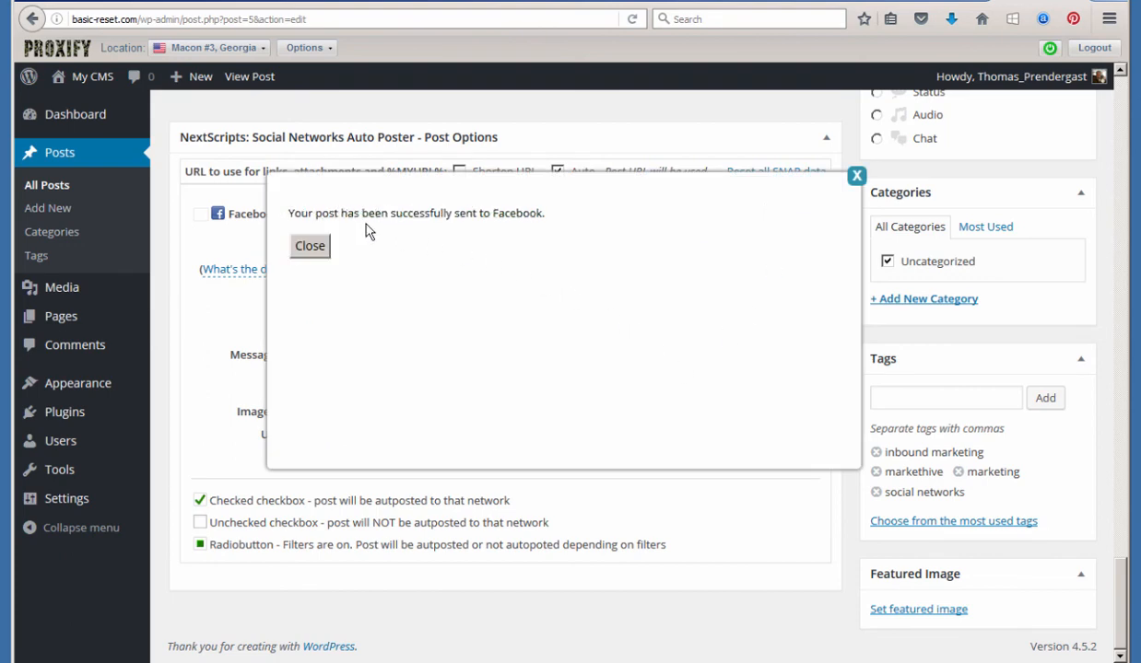
pyautogui.click(856, 177)
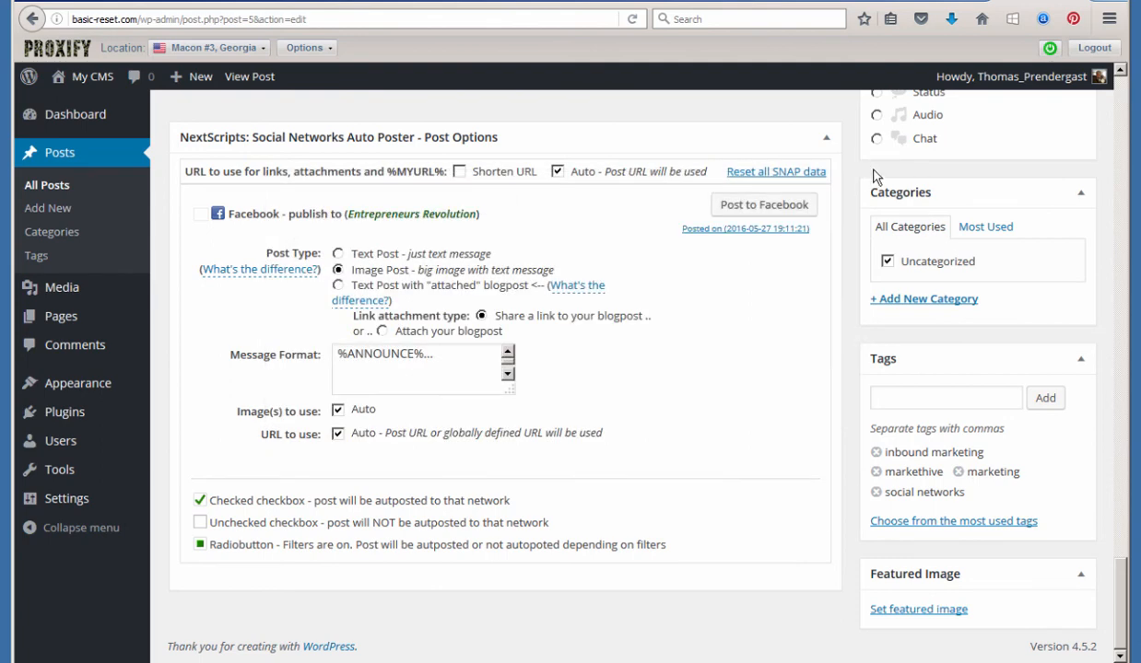
# Refresh the Entrepreneurs Revolution group page and expand the newly published post to check its full text and link
pyautogui.click(763, 4)
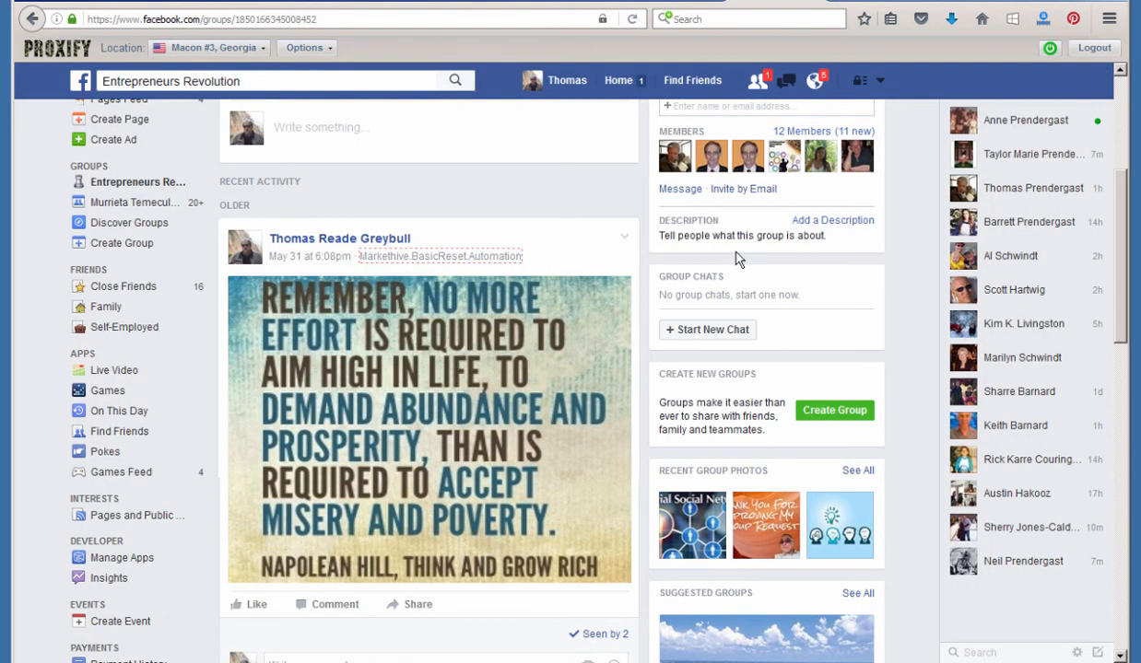
pyautogui.press('F5')
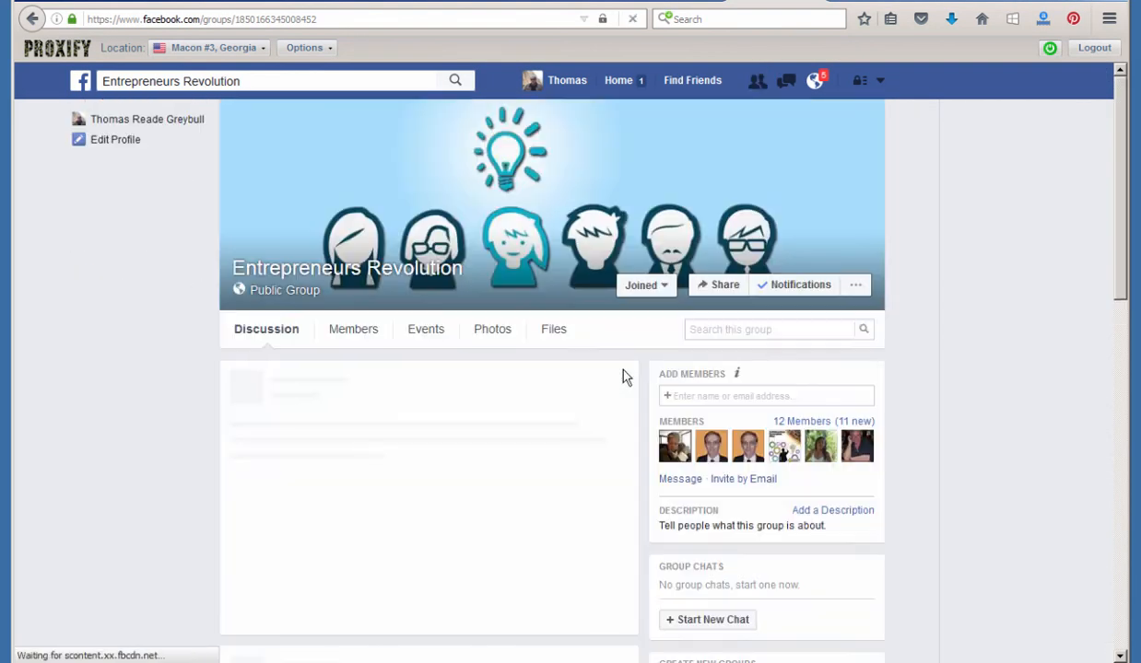
pyautogui.scroll(-3, 575, 456)
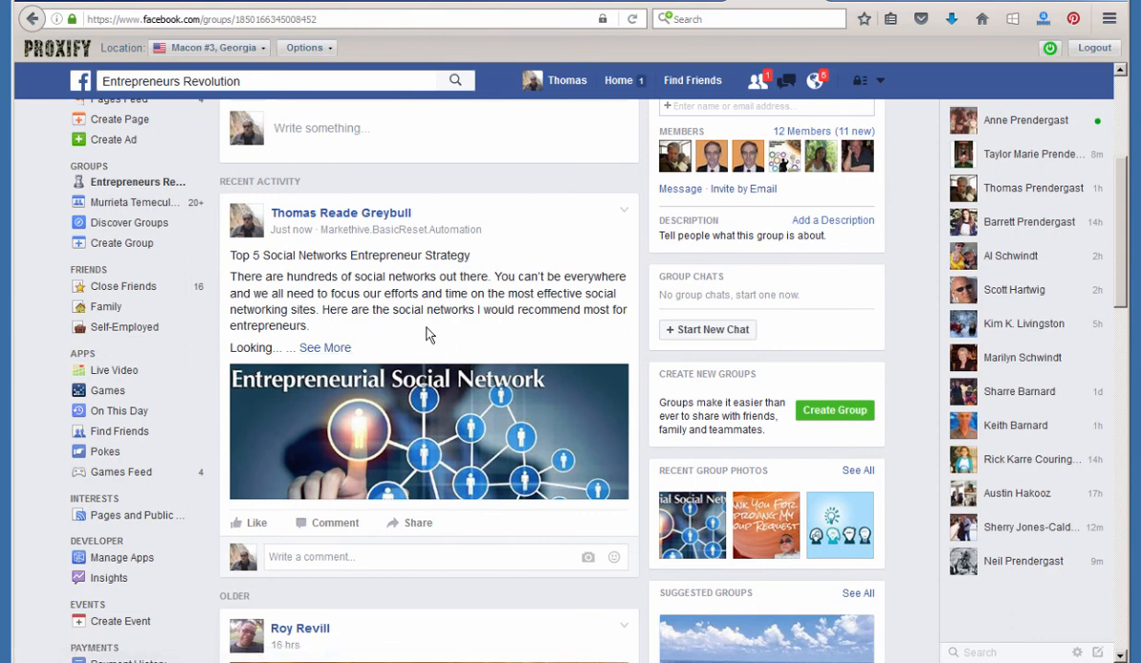
pyautogui.click(324, 347)
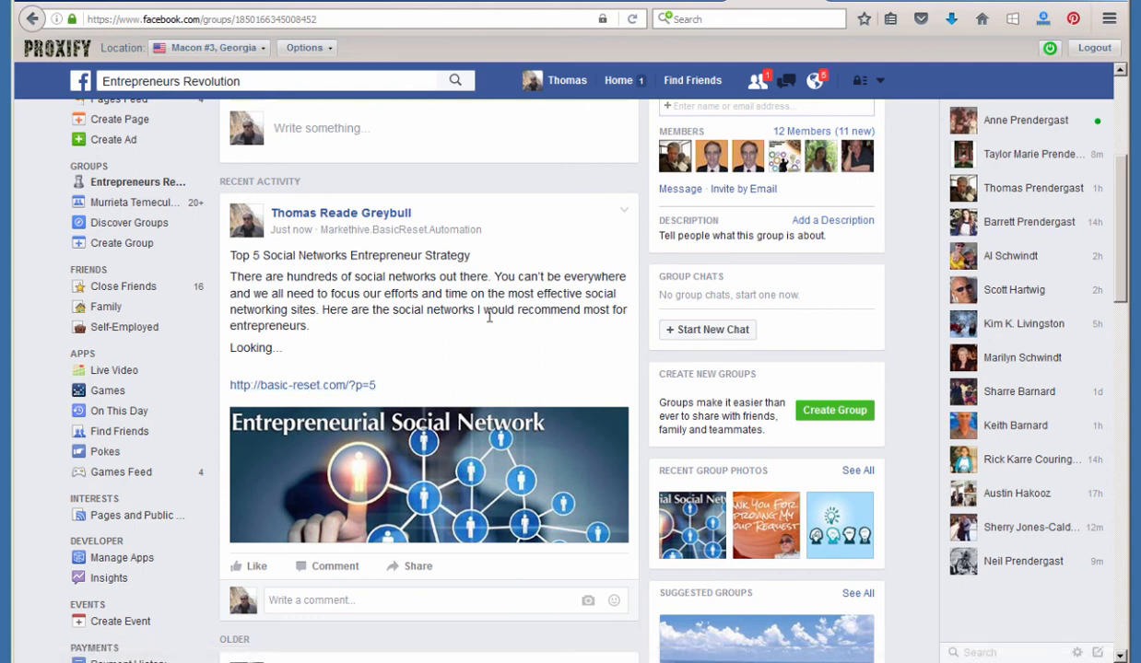
# Look through the "Entrepreneurial Social Networks" article on the wavefour.net blog and return to its beginning
pyautogui.click(859, 4)
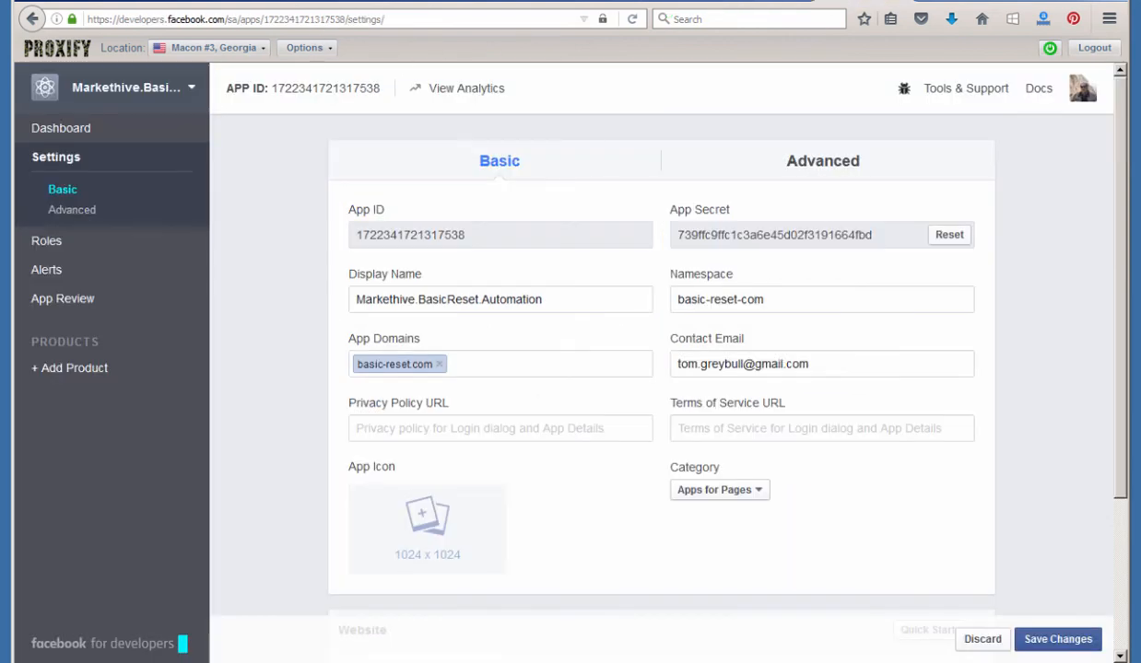
pyautogui.click(779, 3)
pyautogui.click(412, 19)
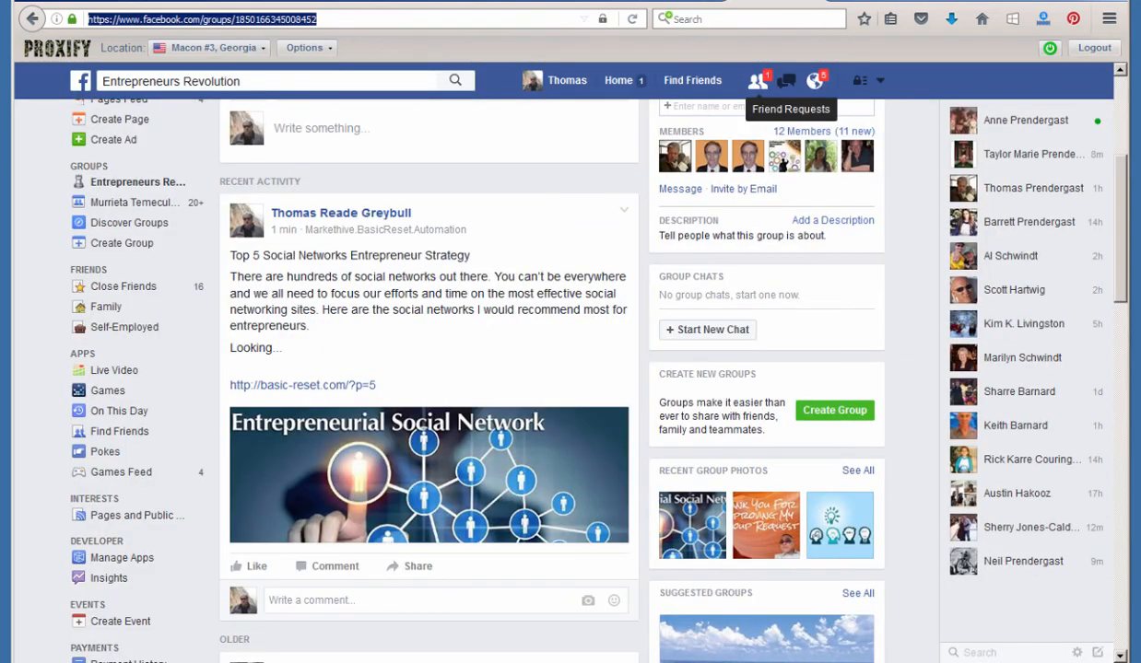
pyautogui.click(776, 3)
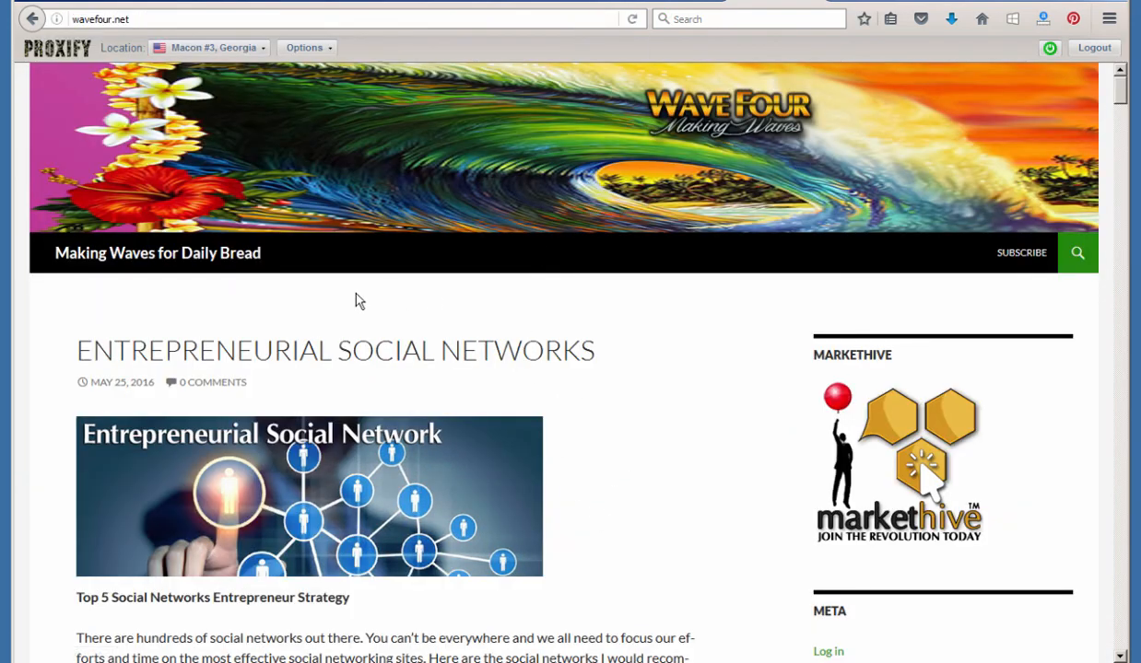
pyautogui.scroll(-8, 635, 433)
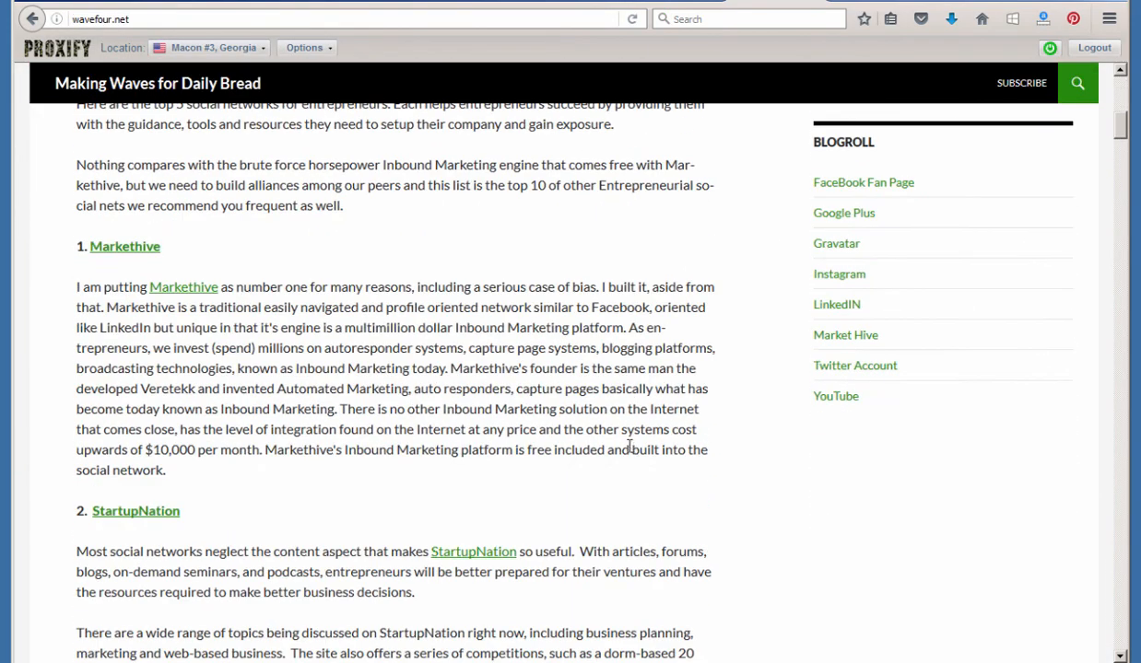
pyautogui.scroll(8, 629, 446)
pyautogui.scroll(1, 630, 446)
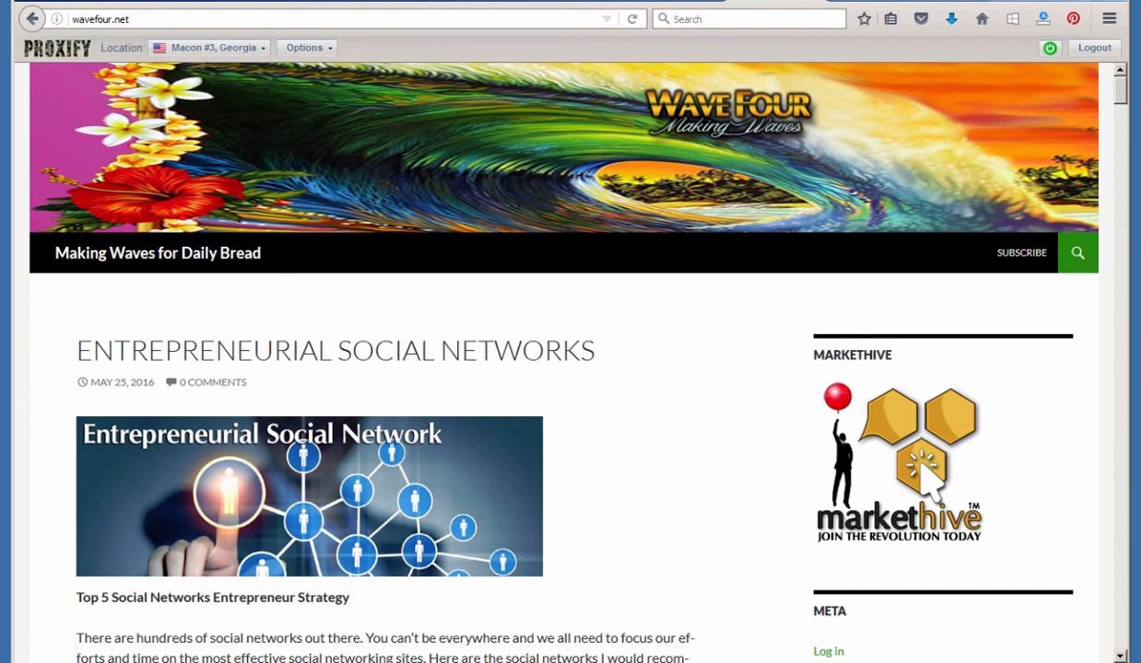
# Return to the basic-reset.com WordPress admin and open the SNAP Social Networks Auto Poster settings
pyautogui.click(1050, 3)
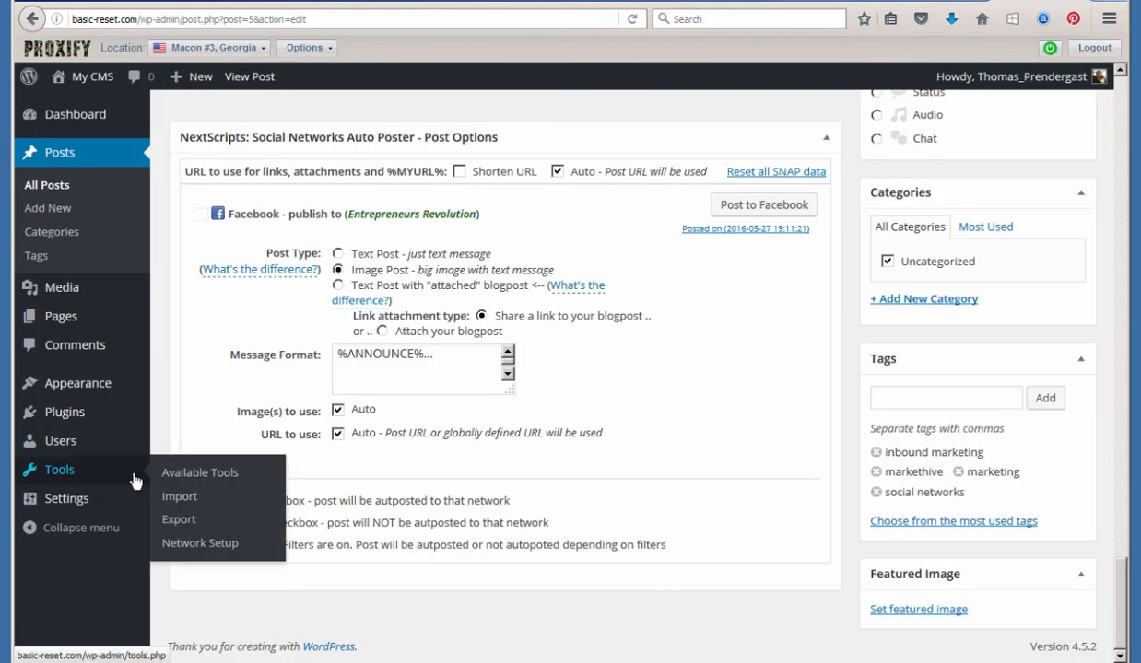
pyautogui.moveTo(85, 493)
pyautogui.click(203, 562)
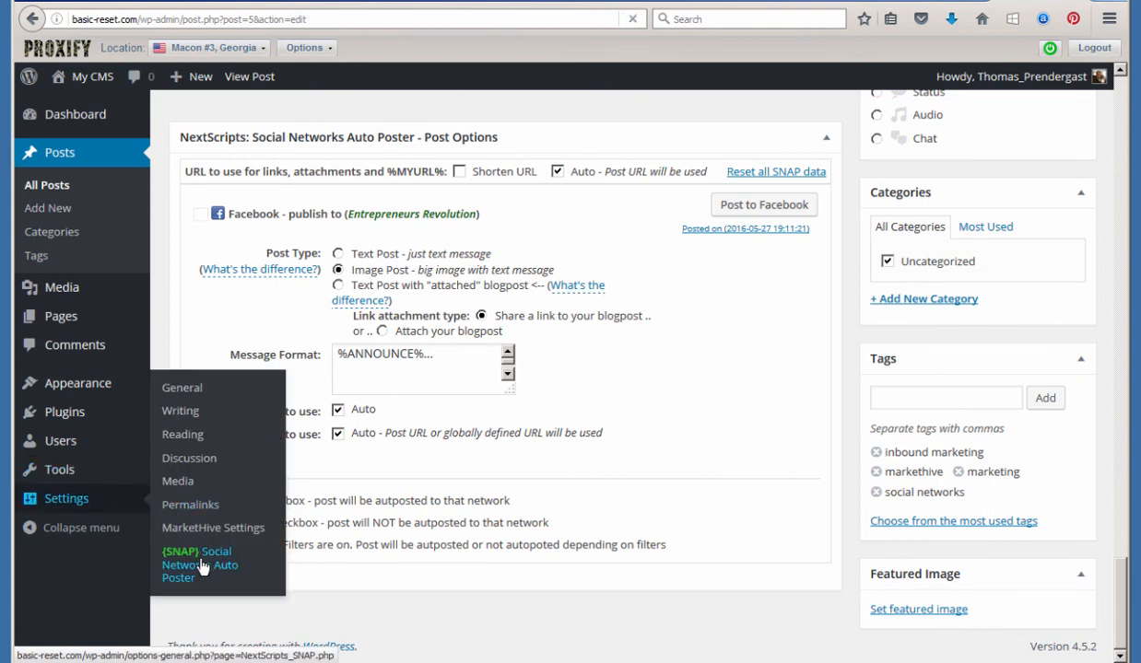